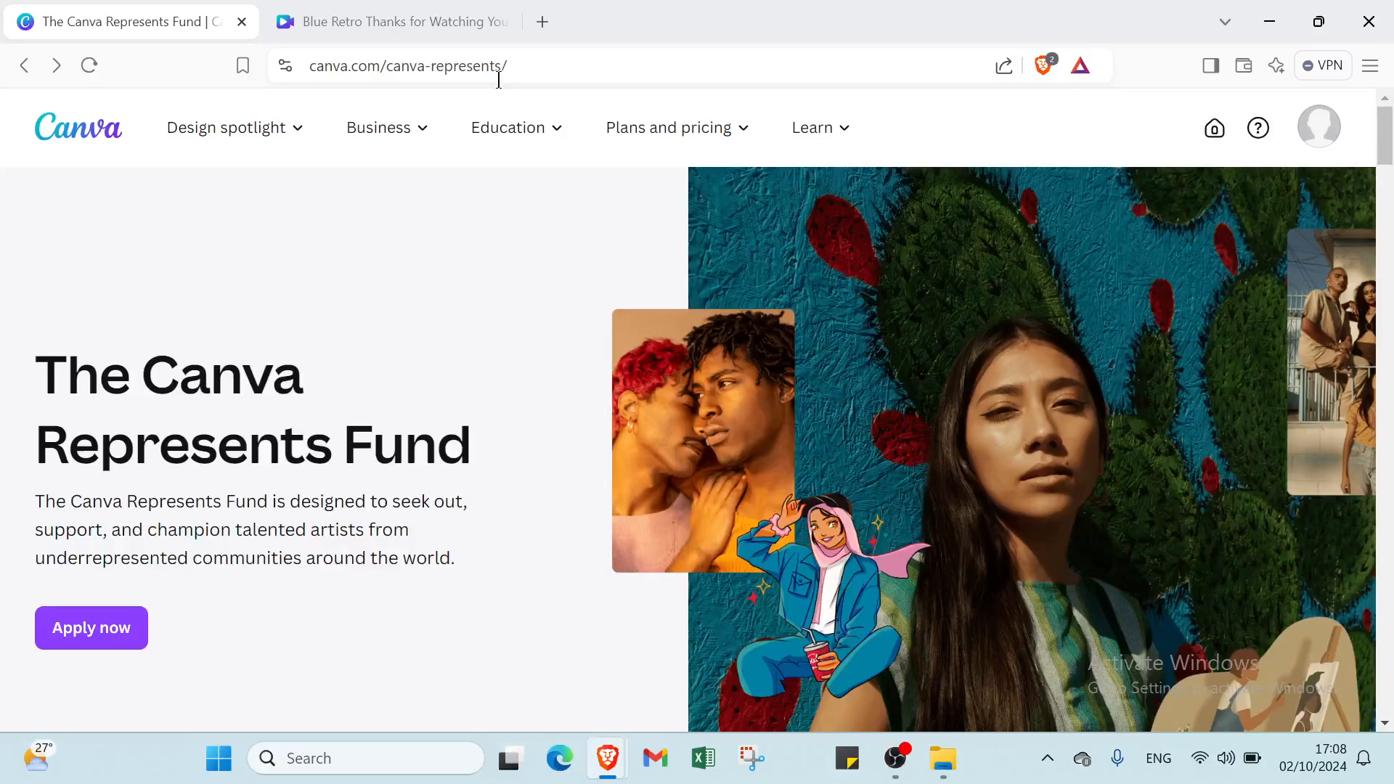
- Examine the Canva Represents Fund page, including its sections on representative content and becoming a Canva Represents artist
mouse_move(378, 128)
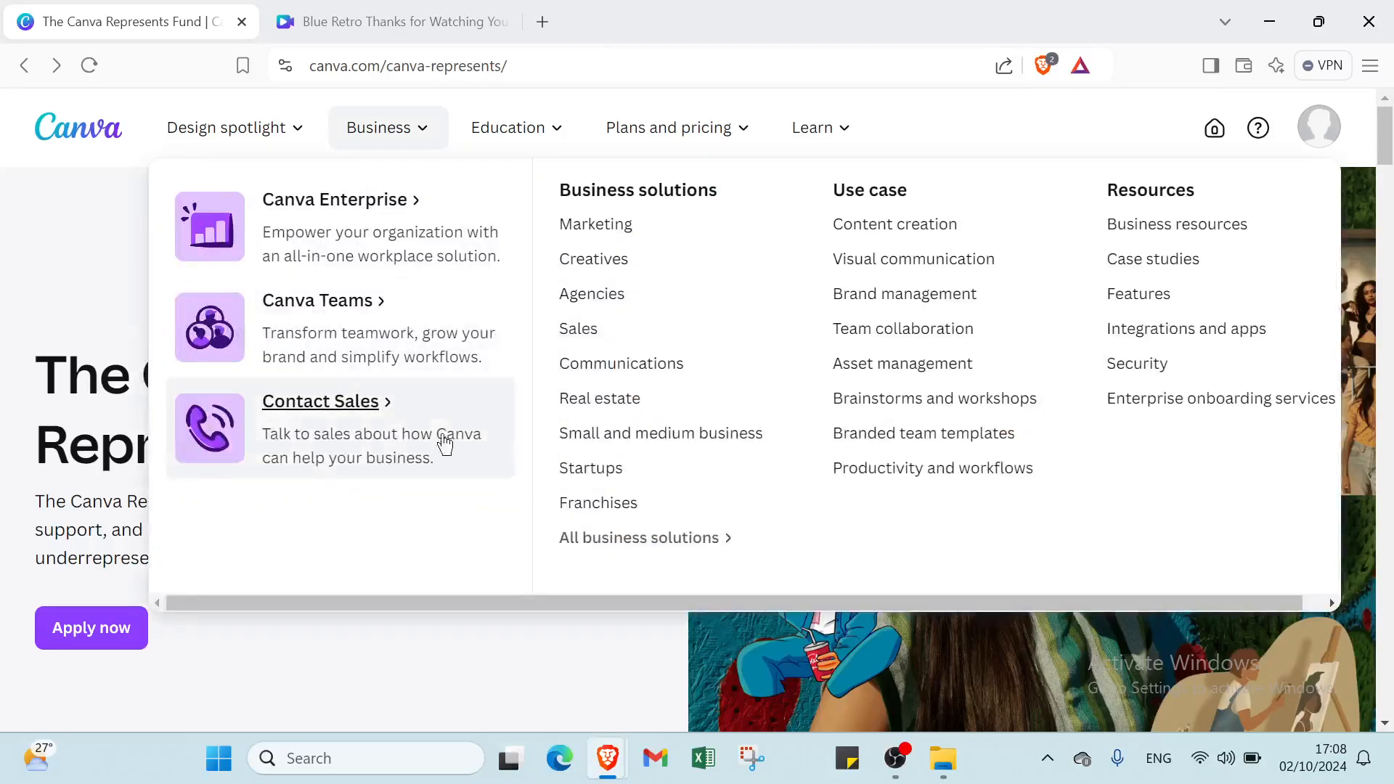
scroll(581, 610, down, 3)
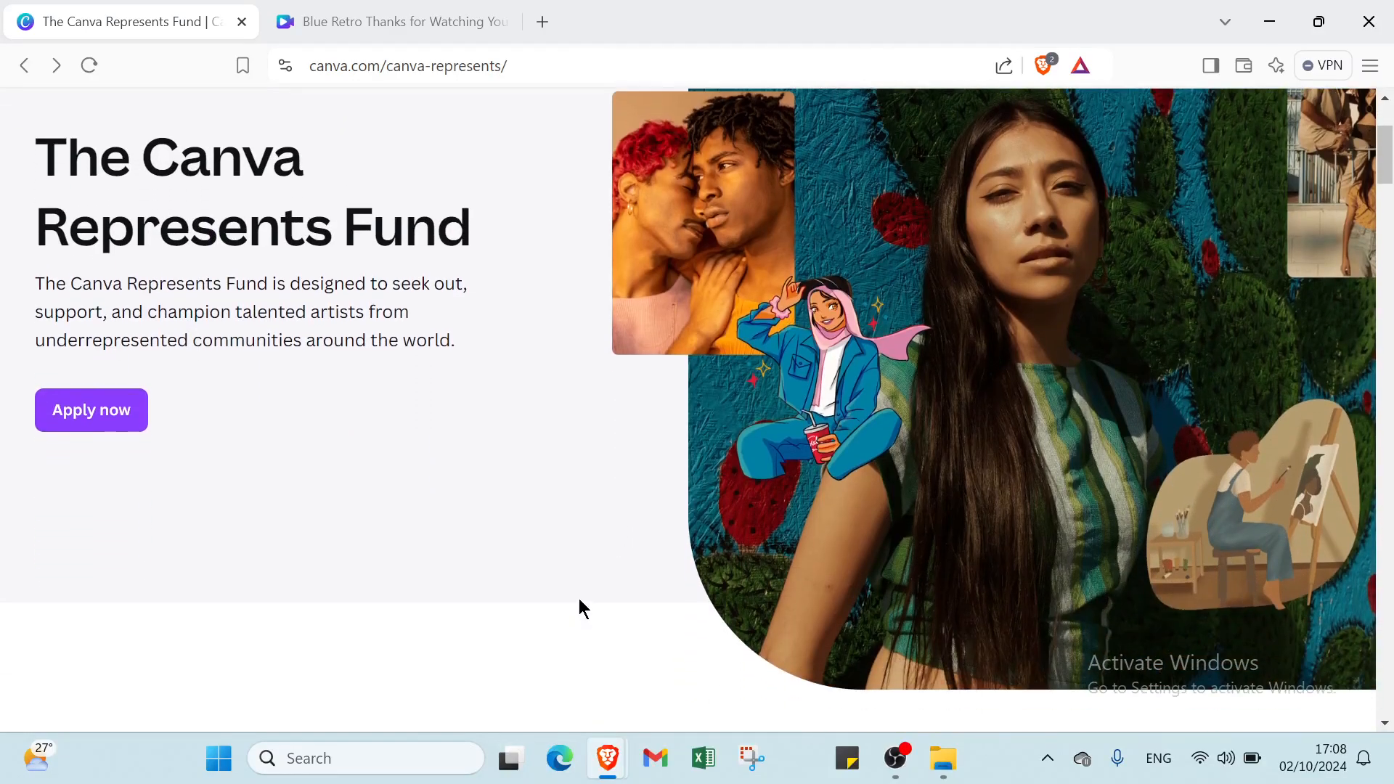
scroll(489, 618, down, 3)
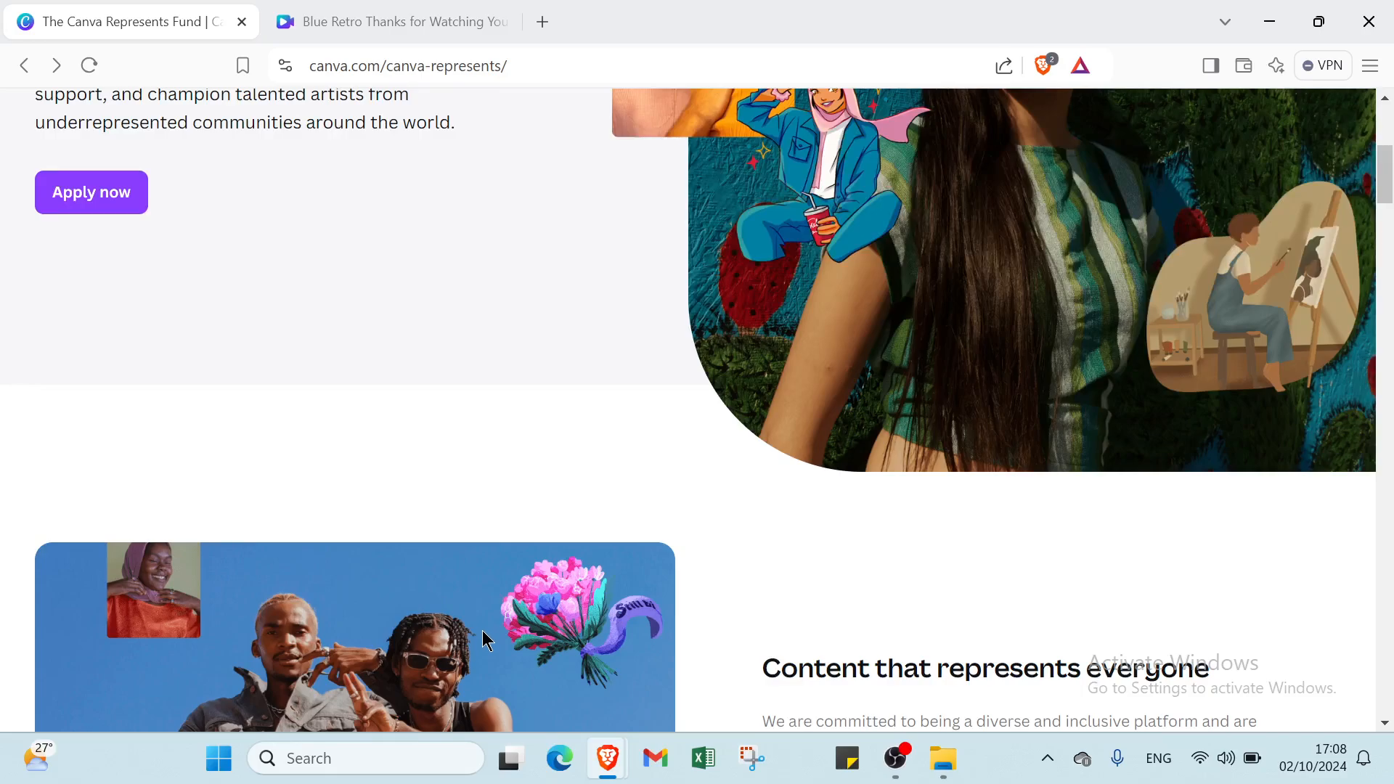
scroll(482, 631, down, 1)
scroll(475, 638, down, 1)
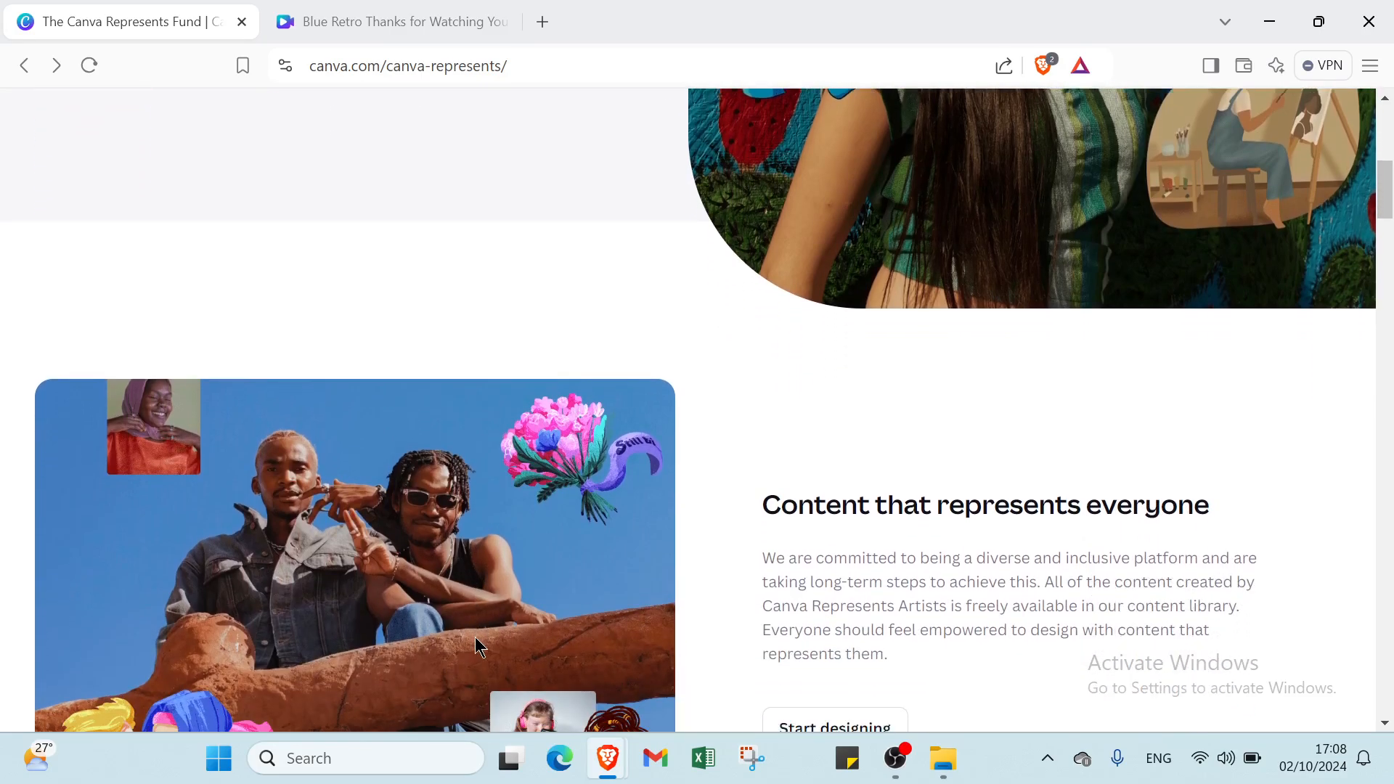
scroll(475, 637, down, 5)
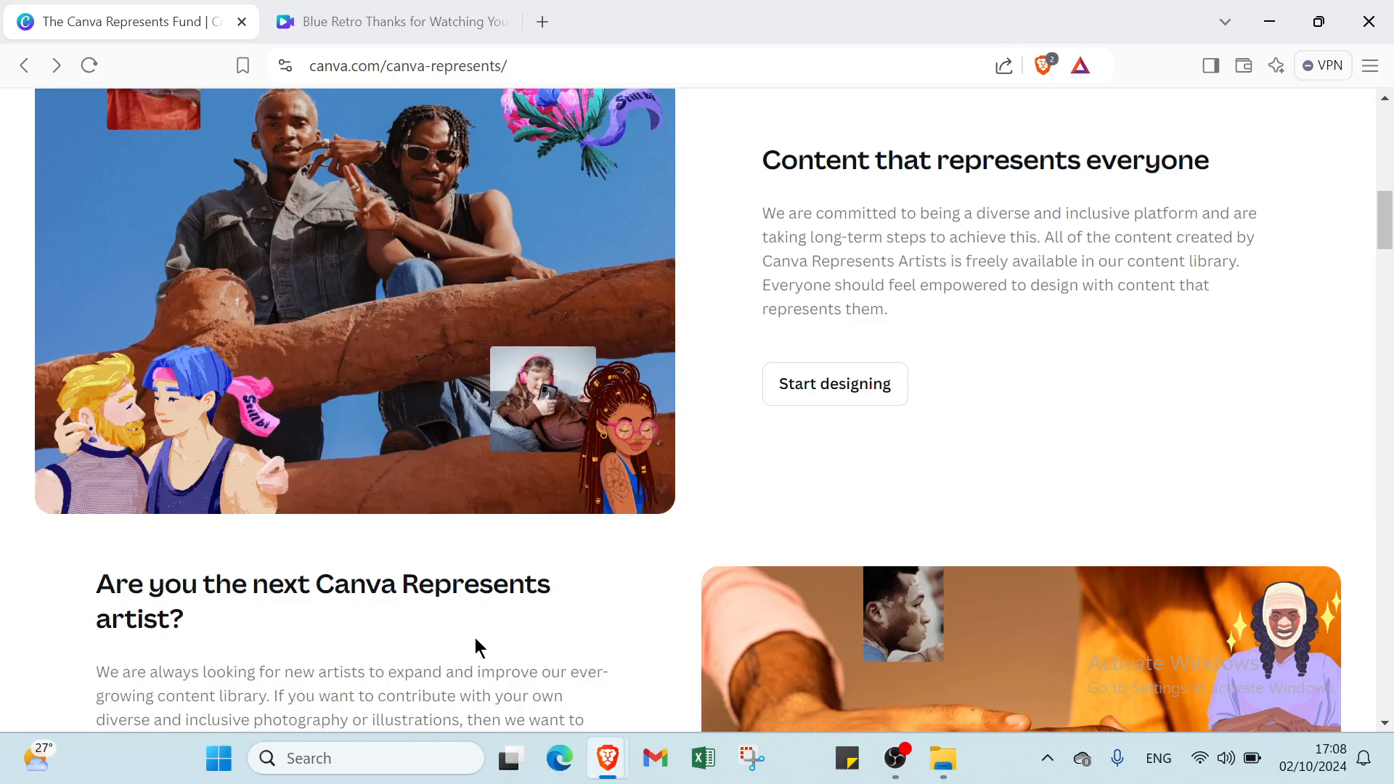
scroll(479, 649, down, 1)
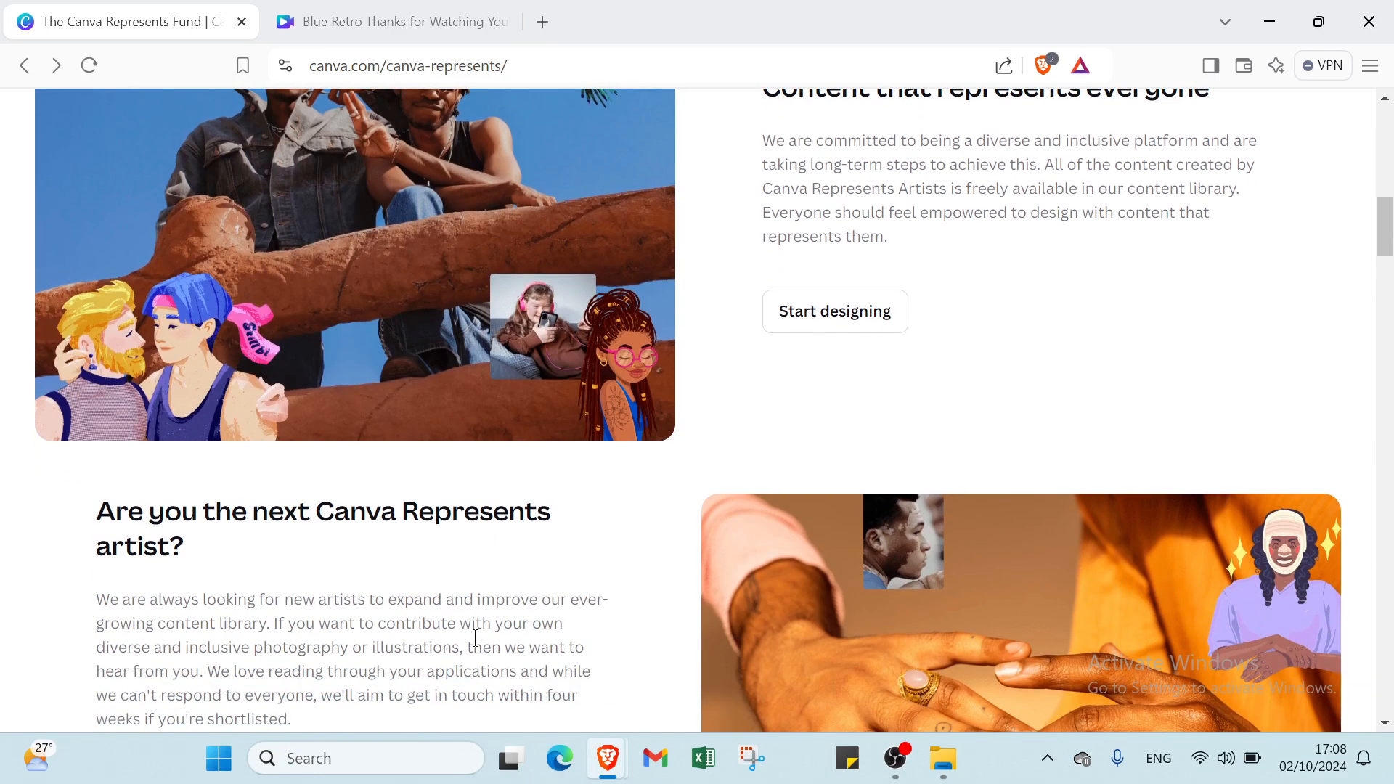
scroll(475, 638, down, 3)
scroll(475, 642, up, 3)
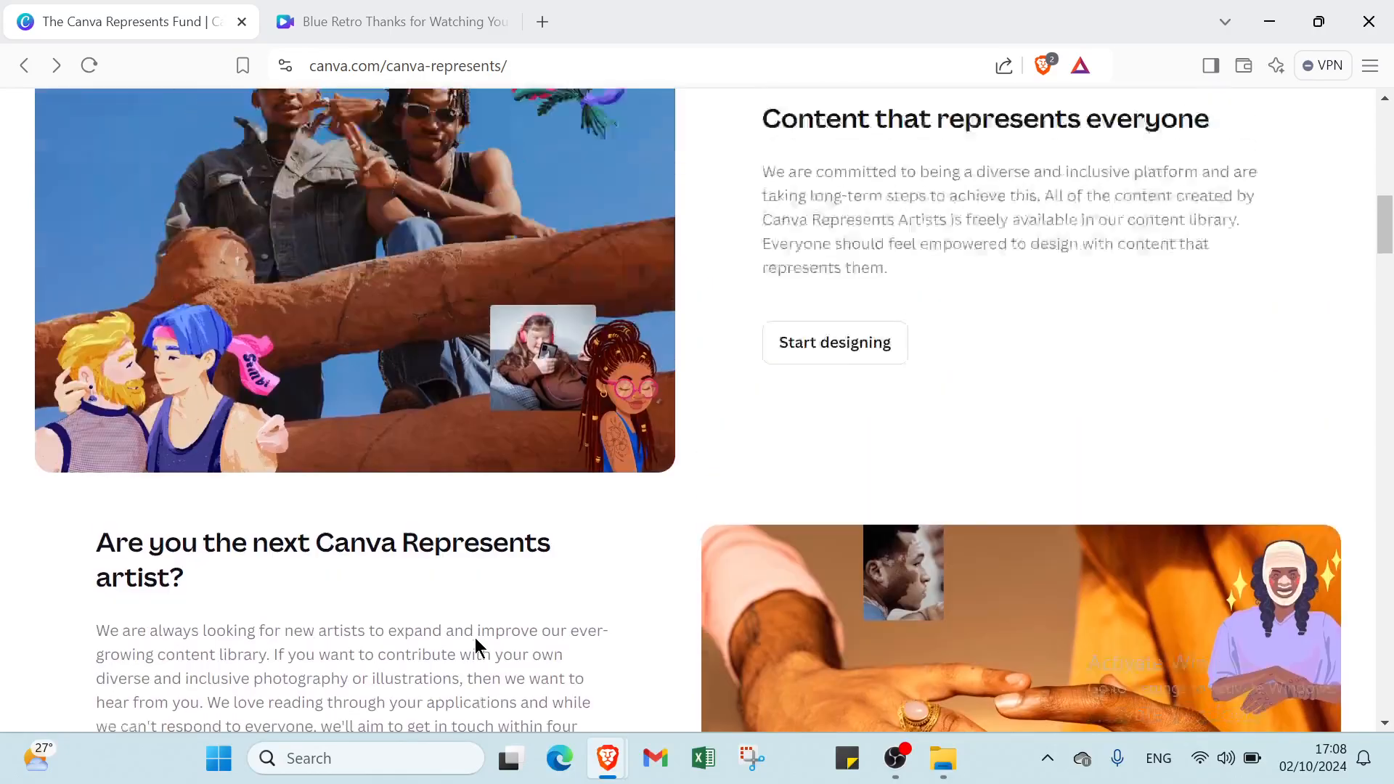
scroll(475, 637, up, 5)
scroll(475, 638, down, 3)
scroll(474, 638, up, 3)
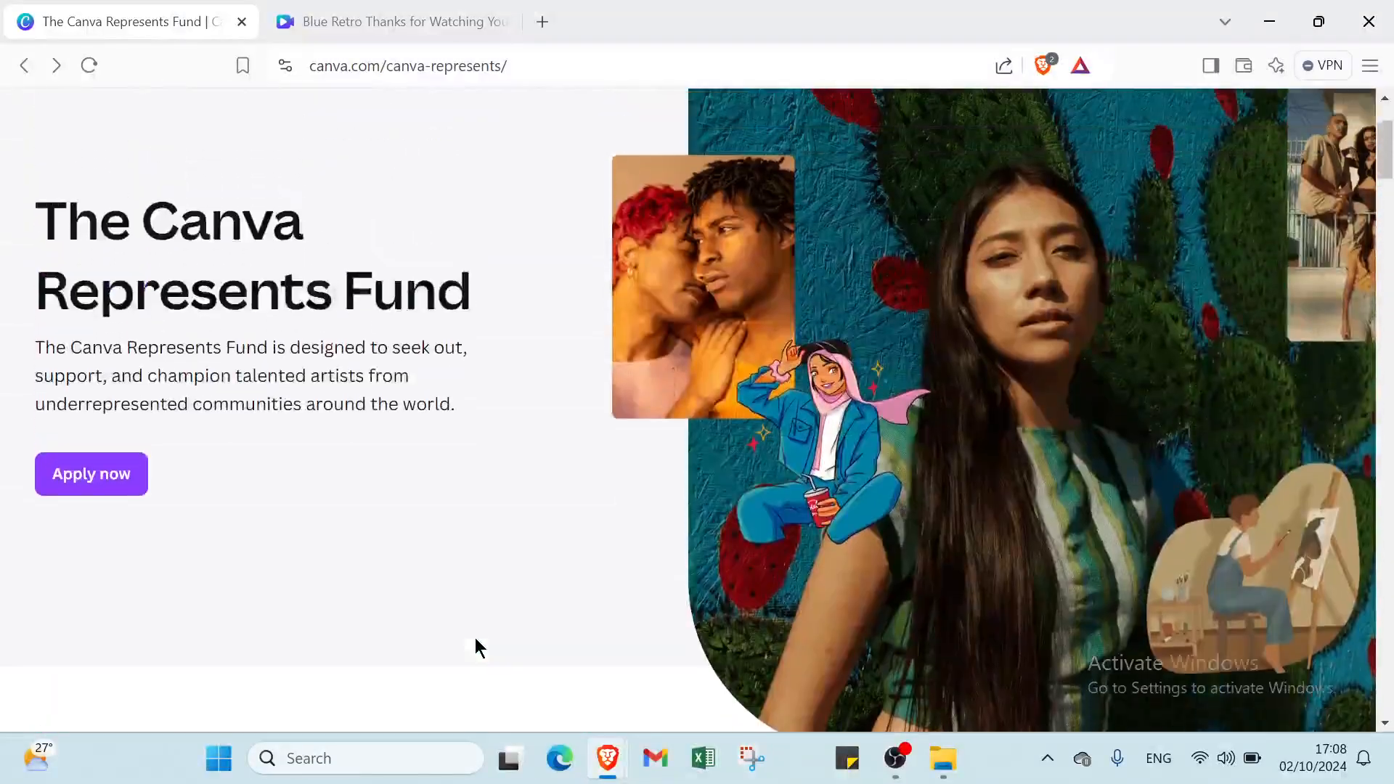
scroll(476, 640, up, 2)
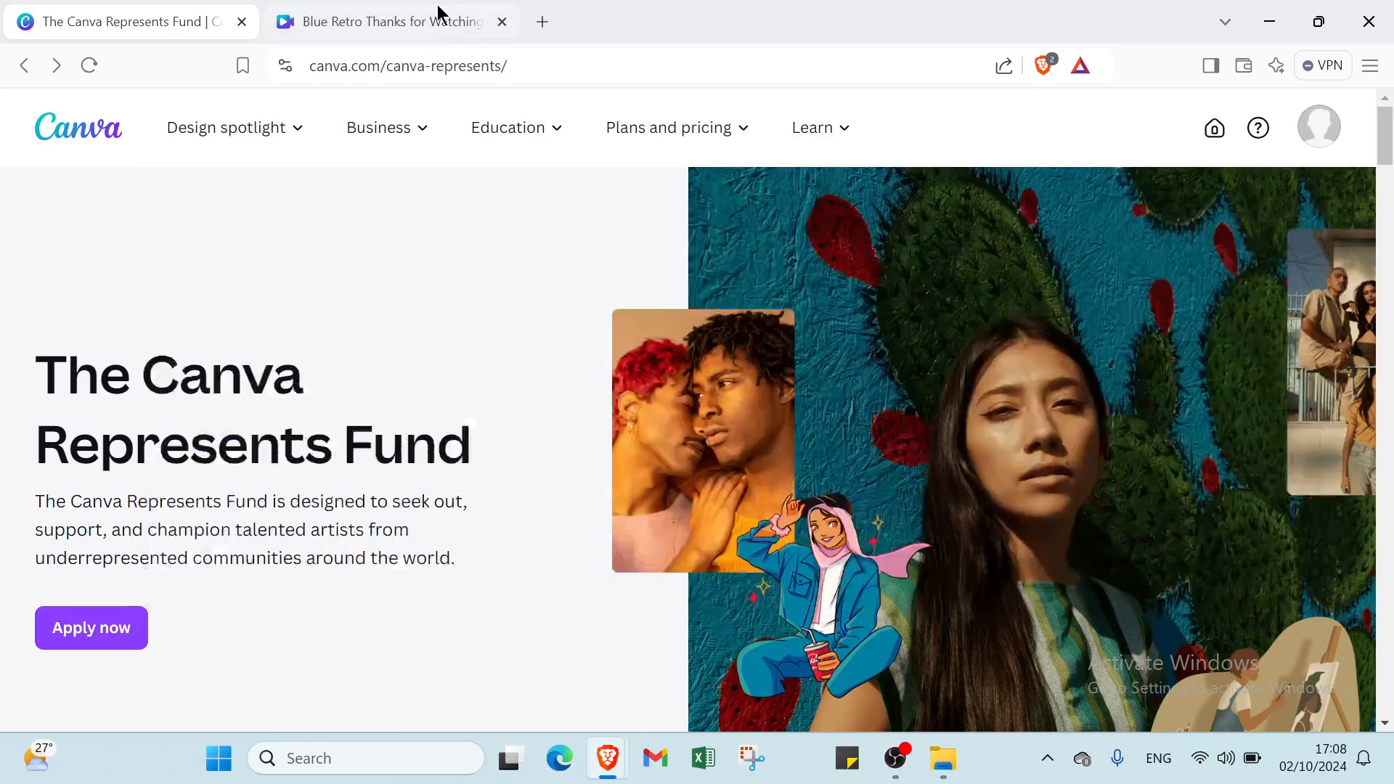
- Switch to the open video design, go to the Canva home page, and search Canva Templates for "short videos youtube"
click(421, 23)
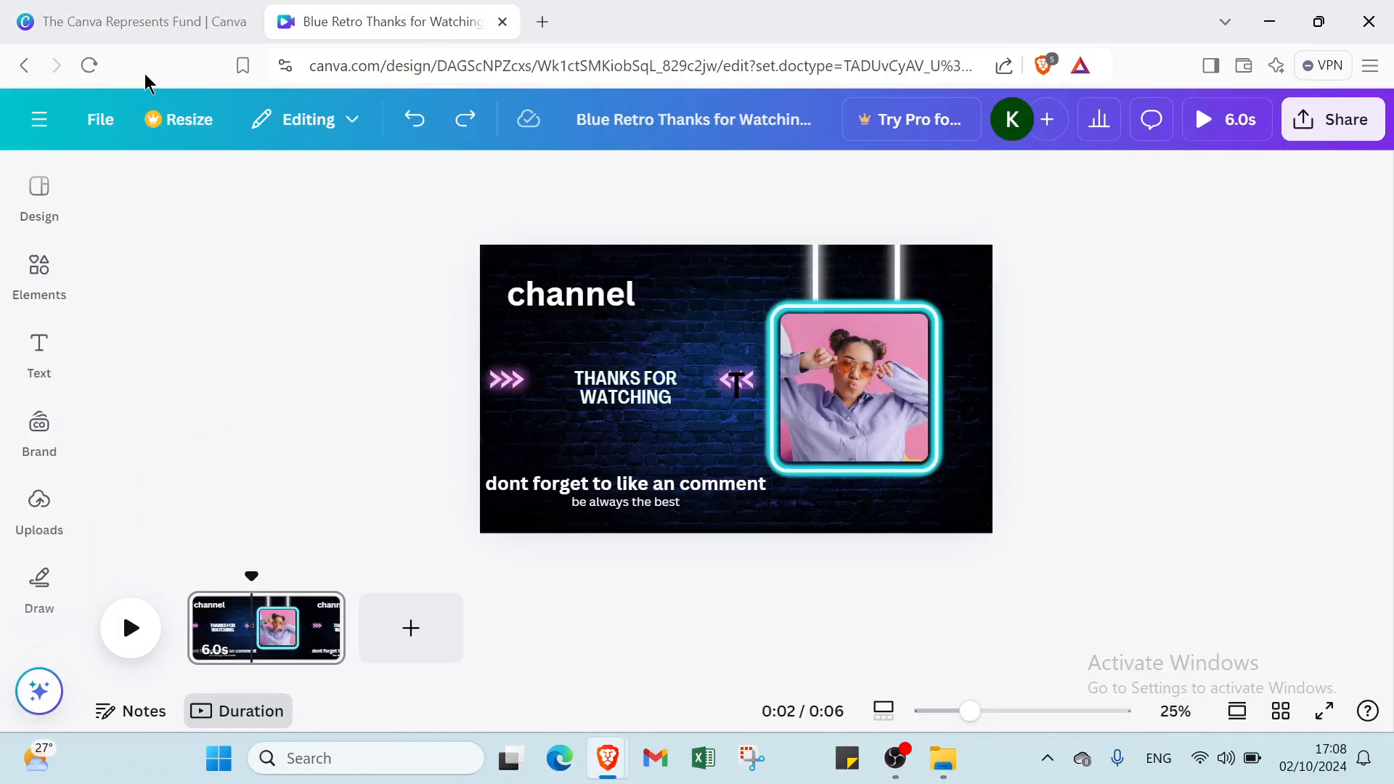
click(42, 128)
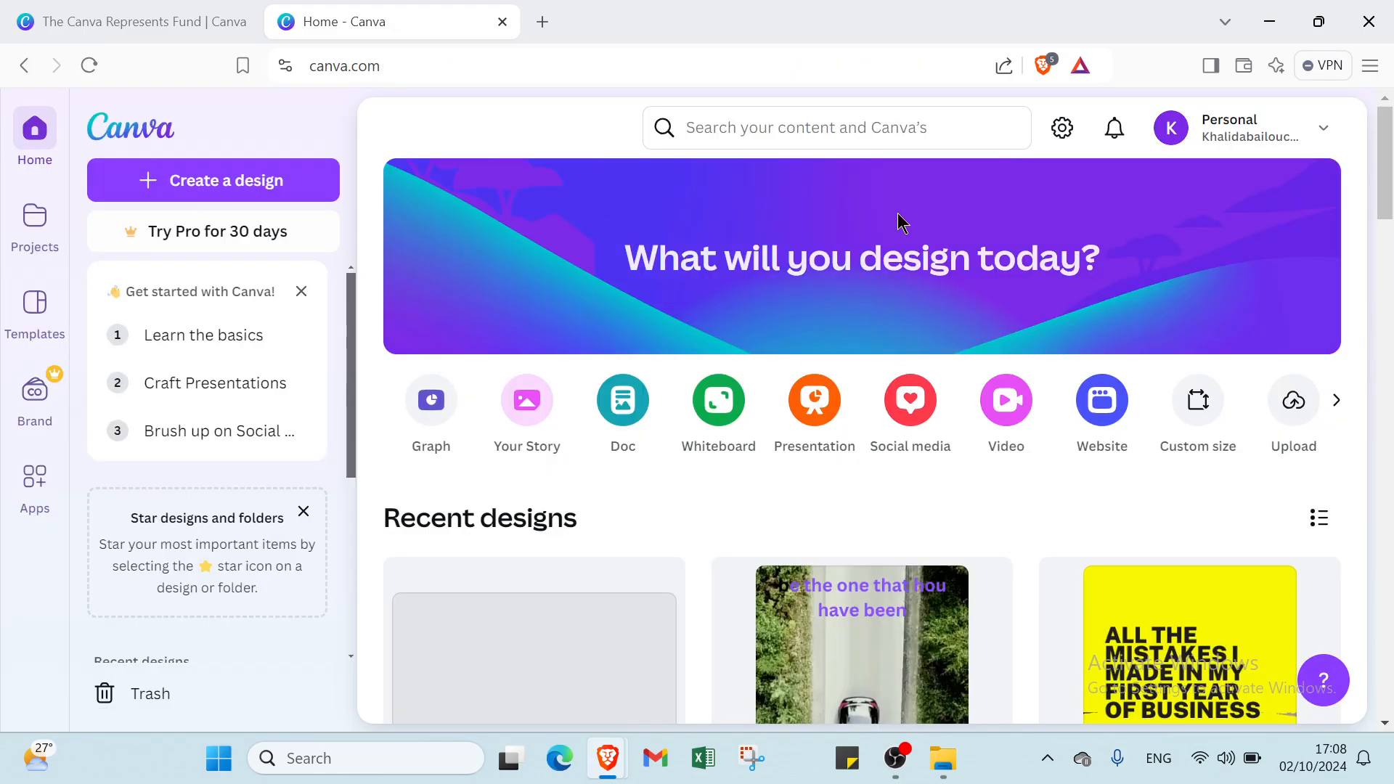
click(722, 131)
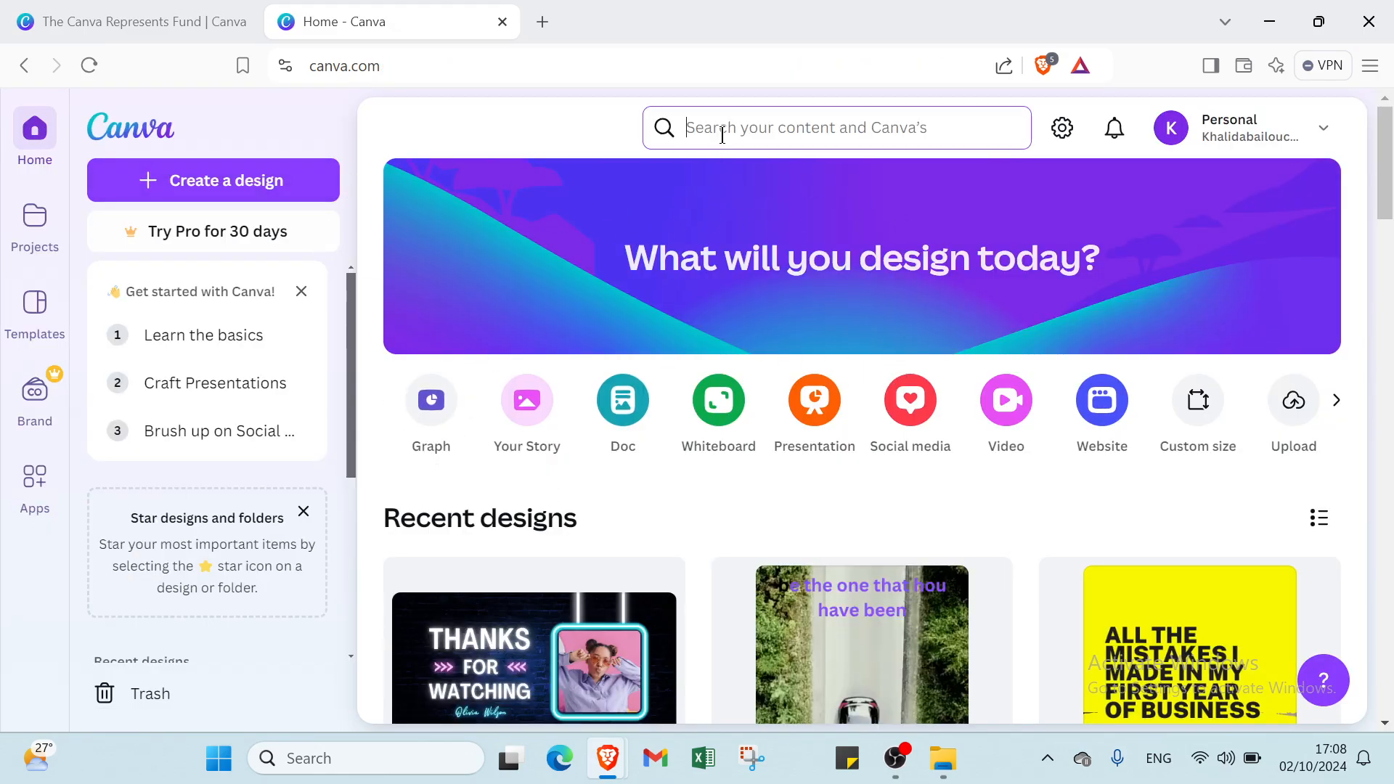
click(798, 184)
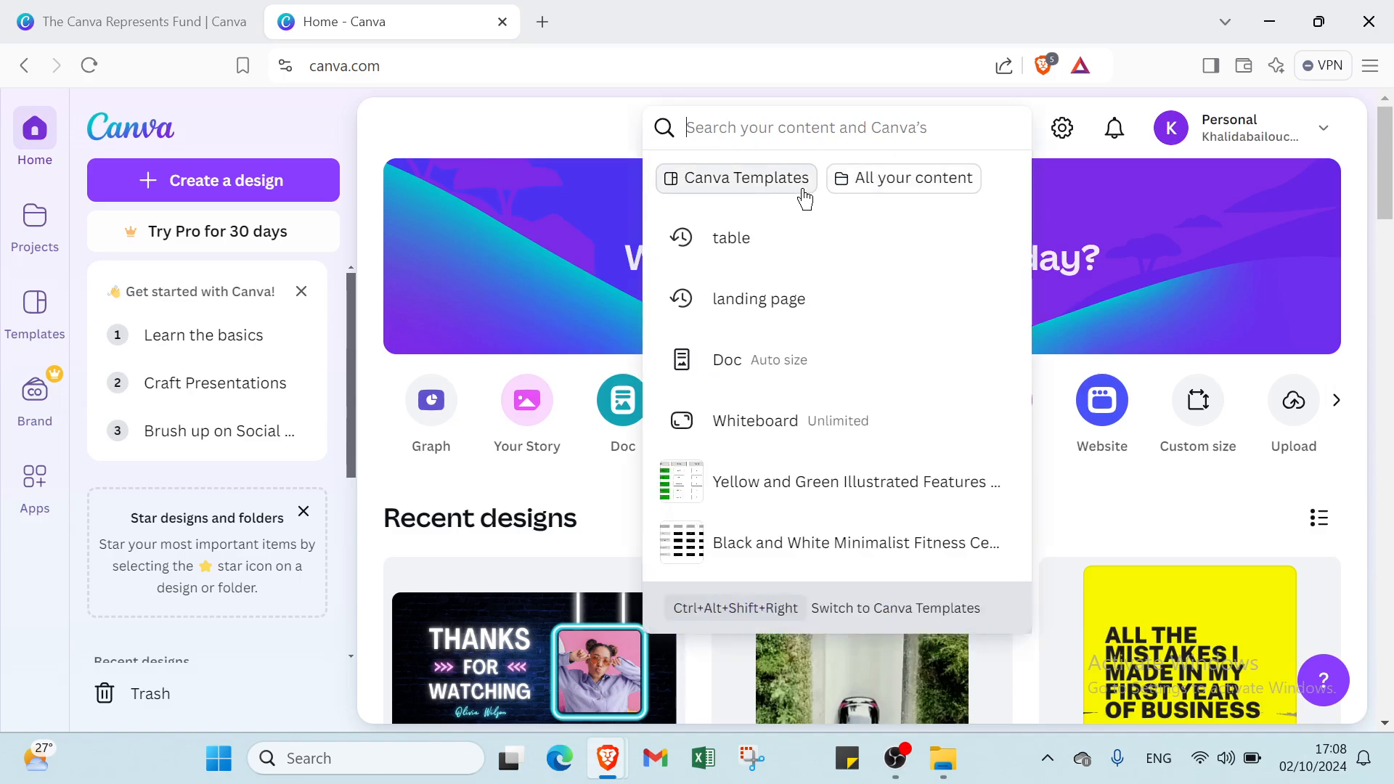
click(745, 251)
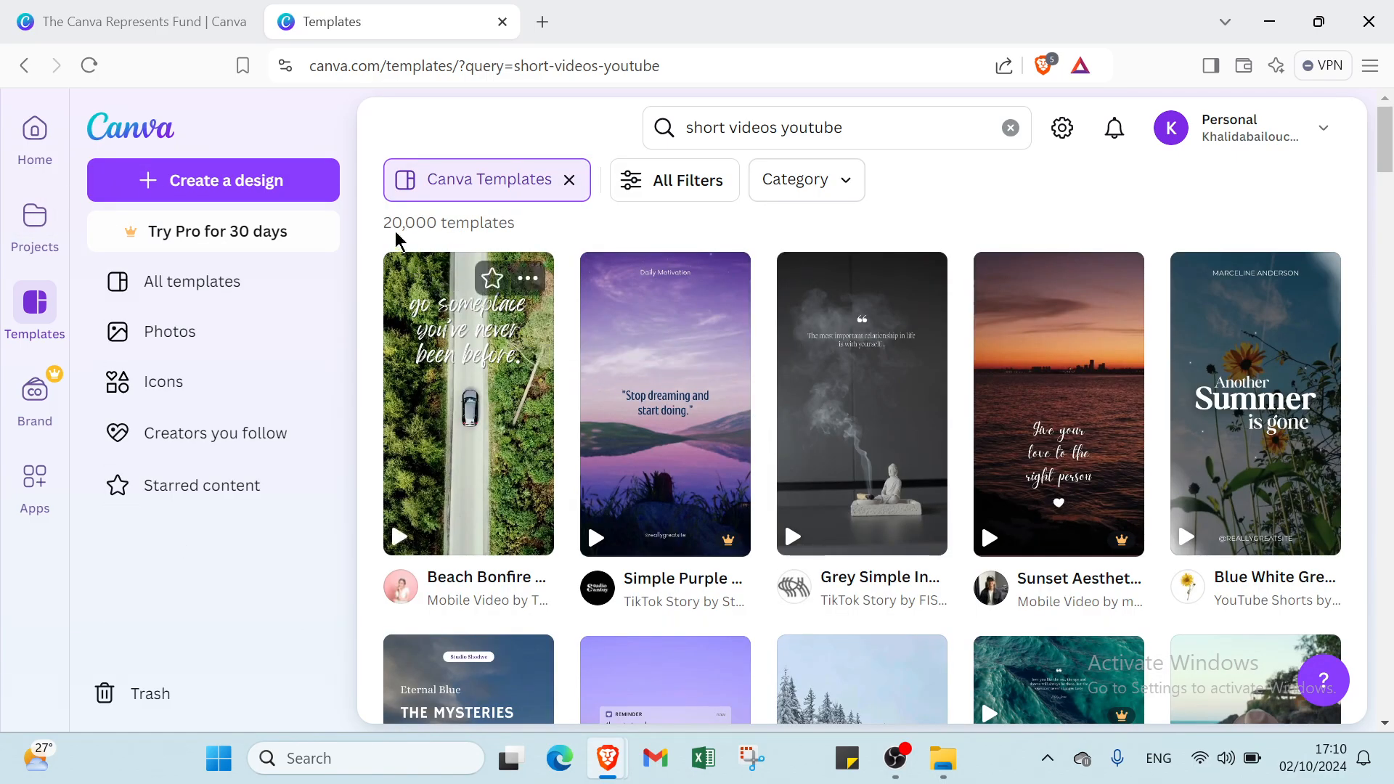
- Open all filters for the template results and expand the Business category
scroll(554, 467, down, 7)
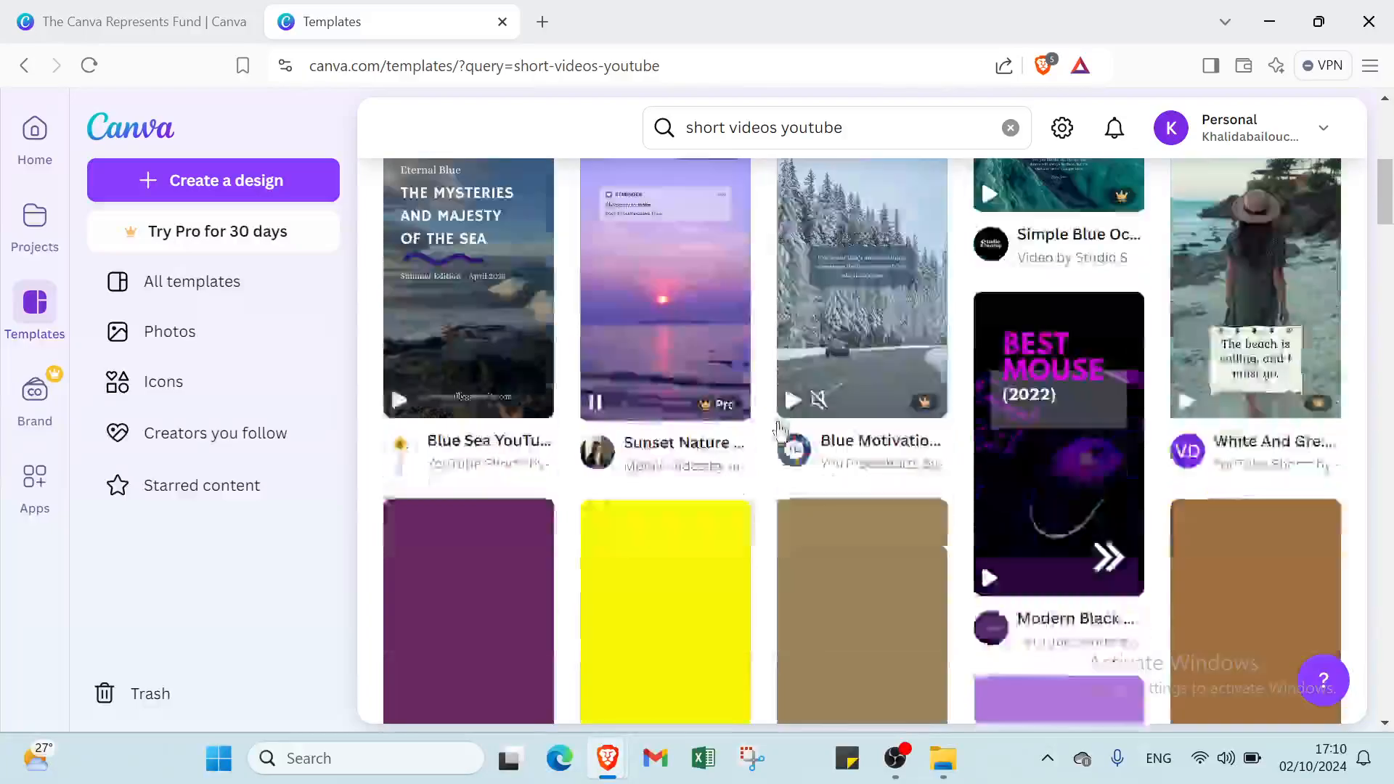
scroll(792, 435, up, 2)
scroll(802, 451, up, 5)
scroll(707, 451, down, 15)
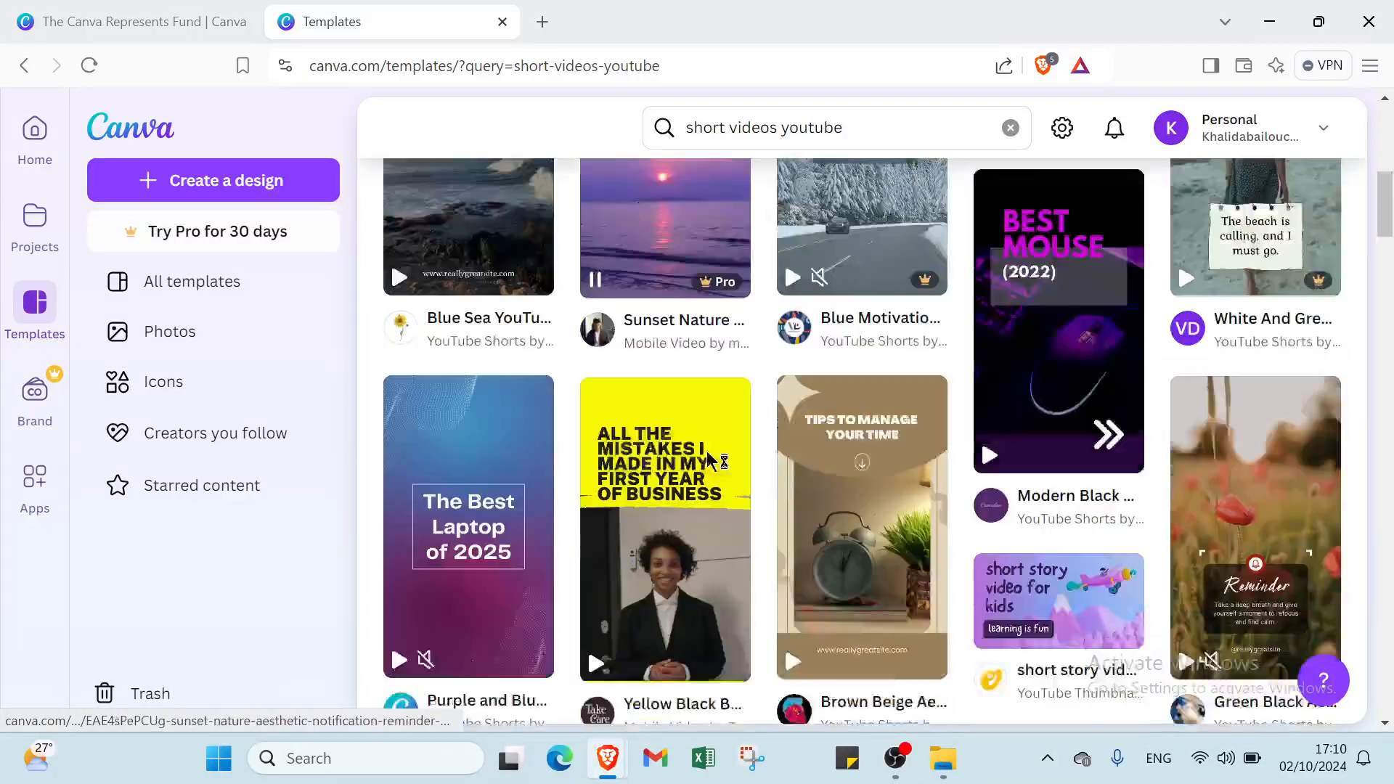
scroll(708, 459, up, 12)
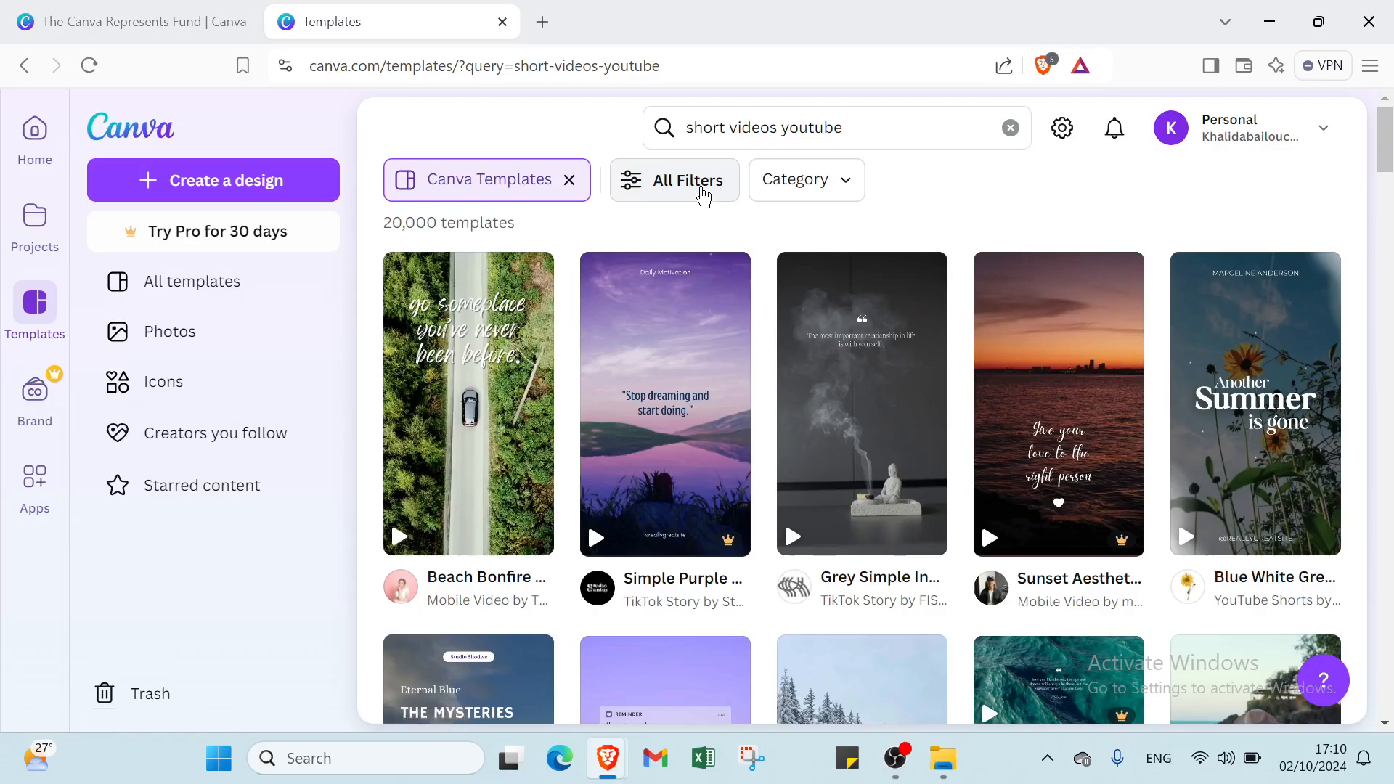
click(700, 188)
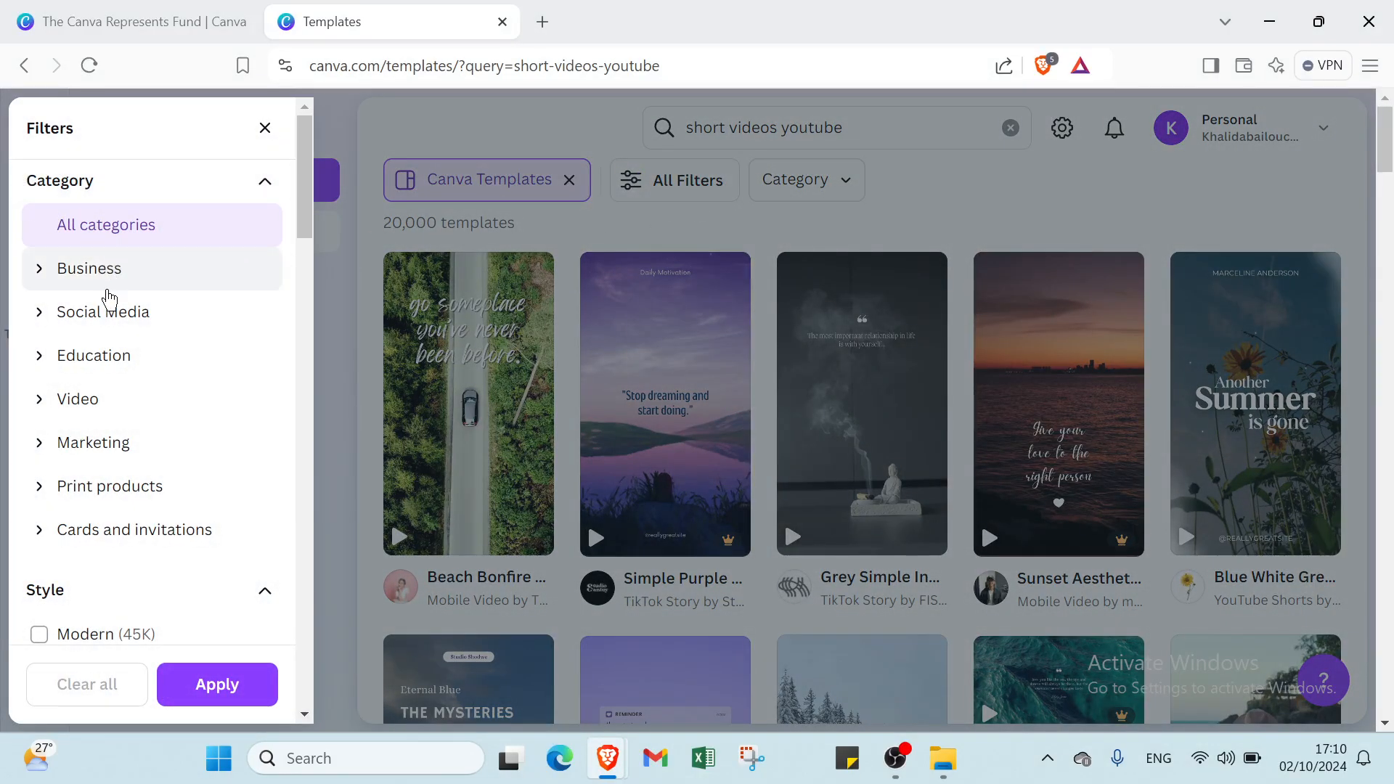
click(108, 282)
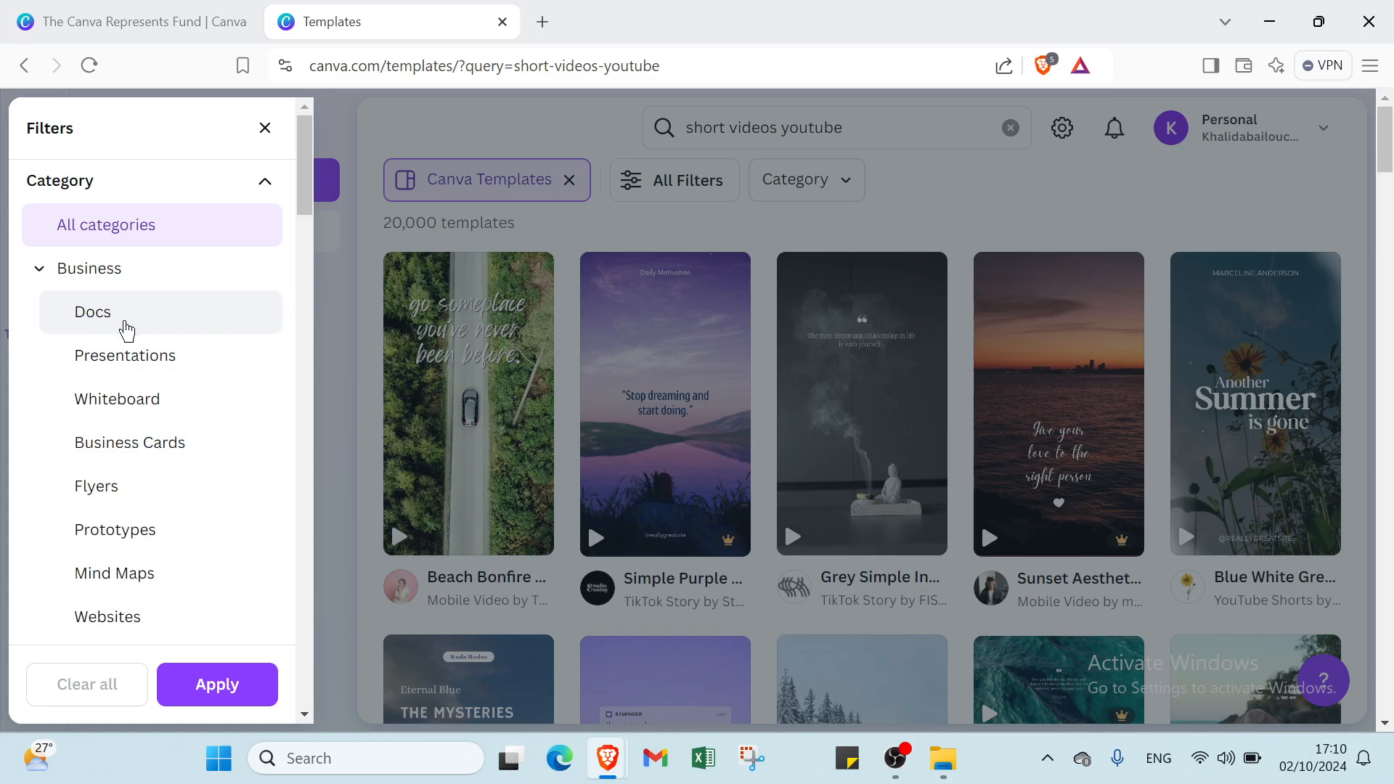
scroll(119, 403, down, 2)
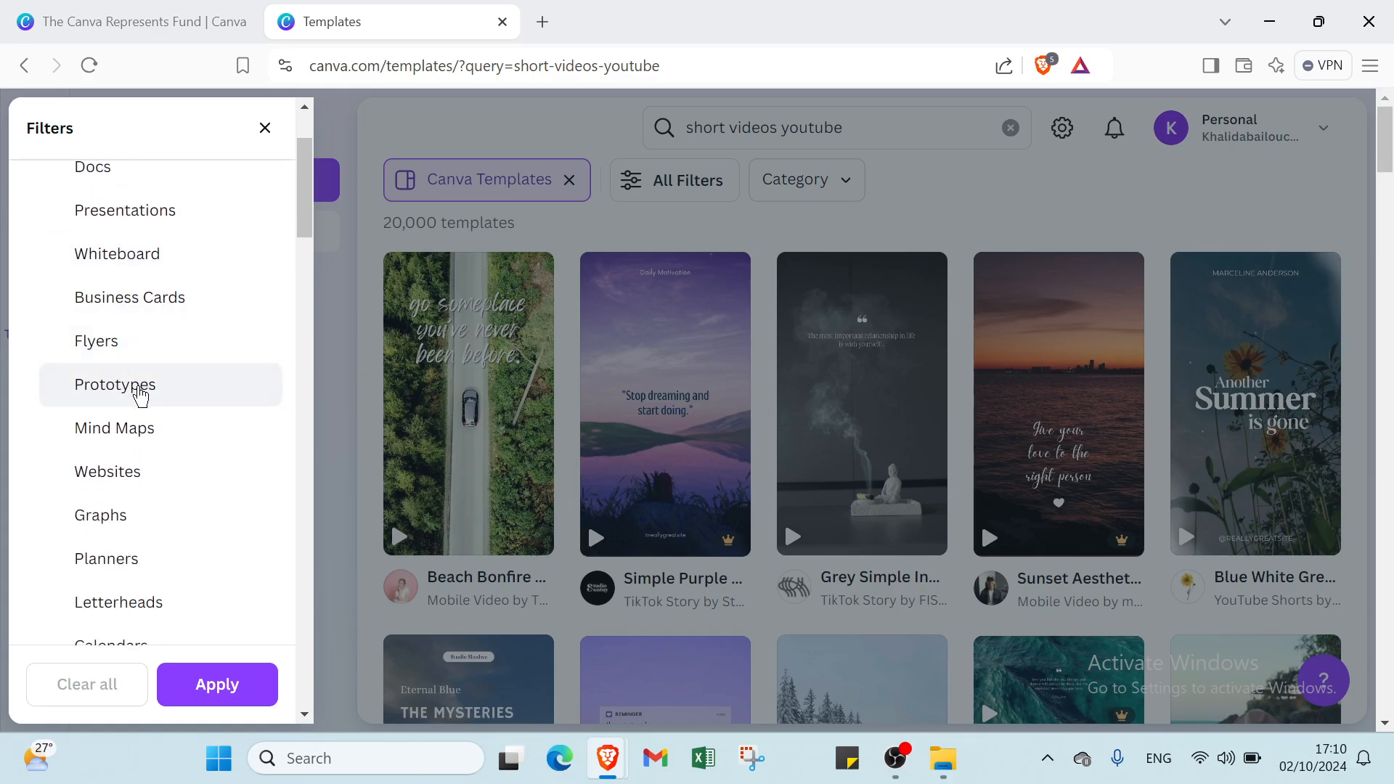
scroll(128, 465, down, 4)
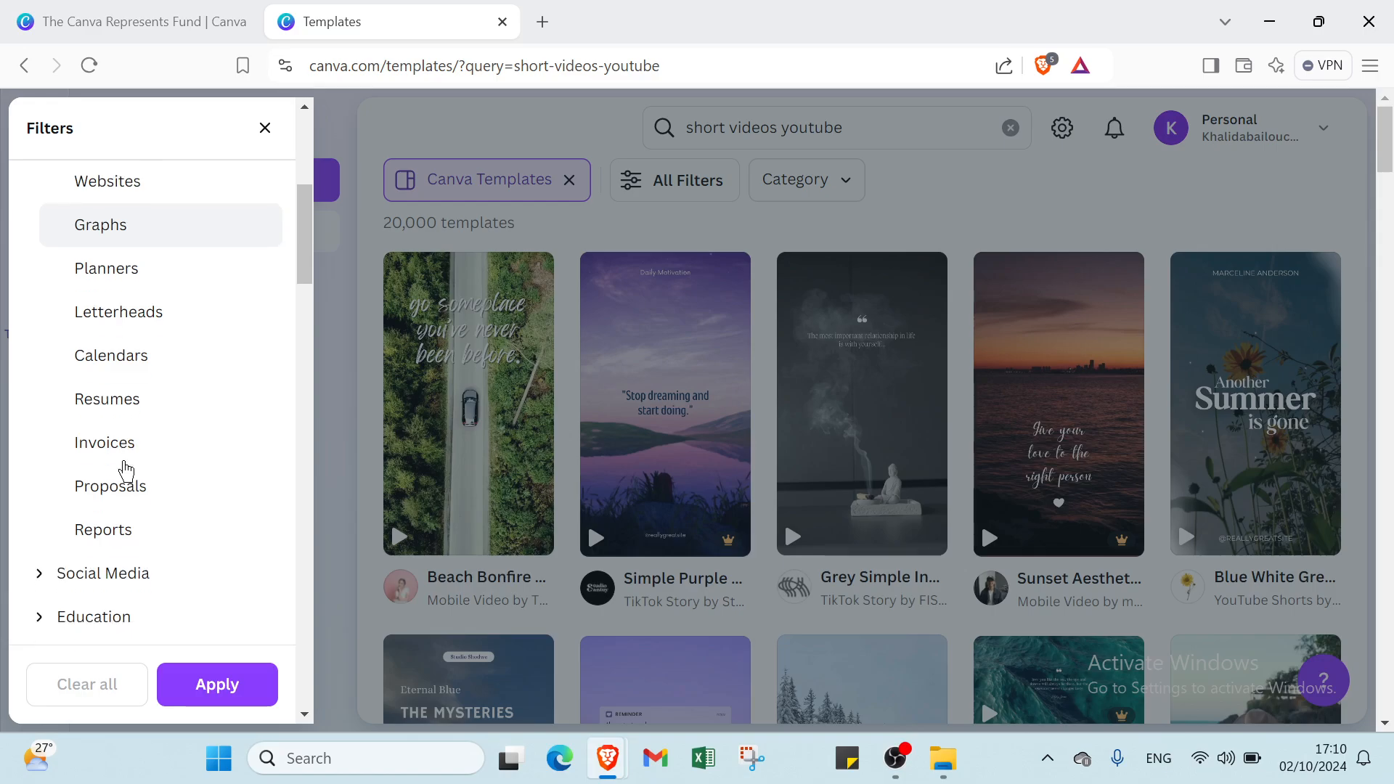
- Expand the Social Media and Education filter categories to review their template types
scroll(122, 464, down, 3)
click(118, 367)
scroll(118, 414, down, 1)
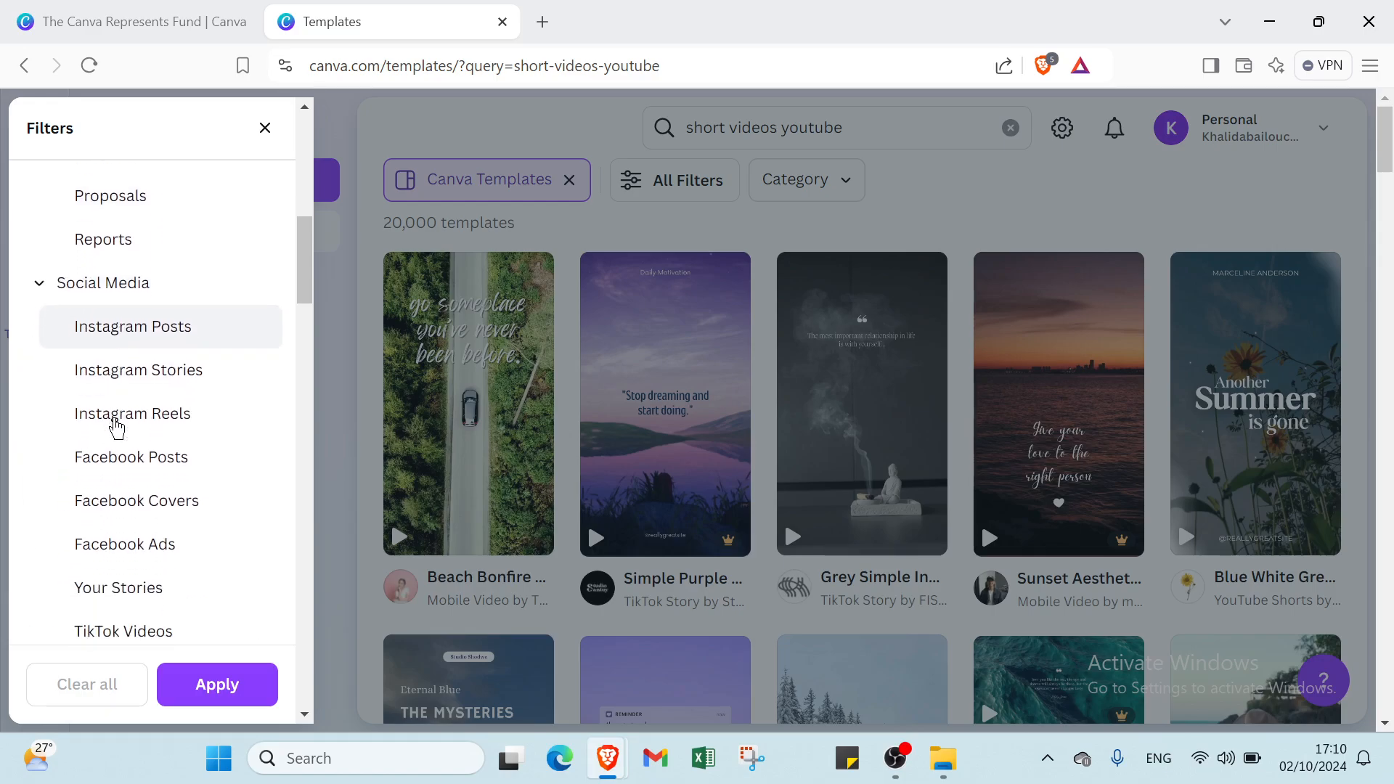
scroll(109, 461, down, 1)
scroll(134, 457, down, 1)
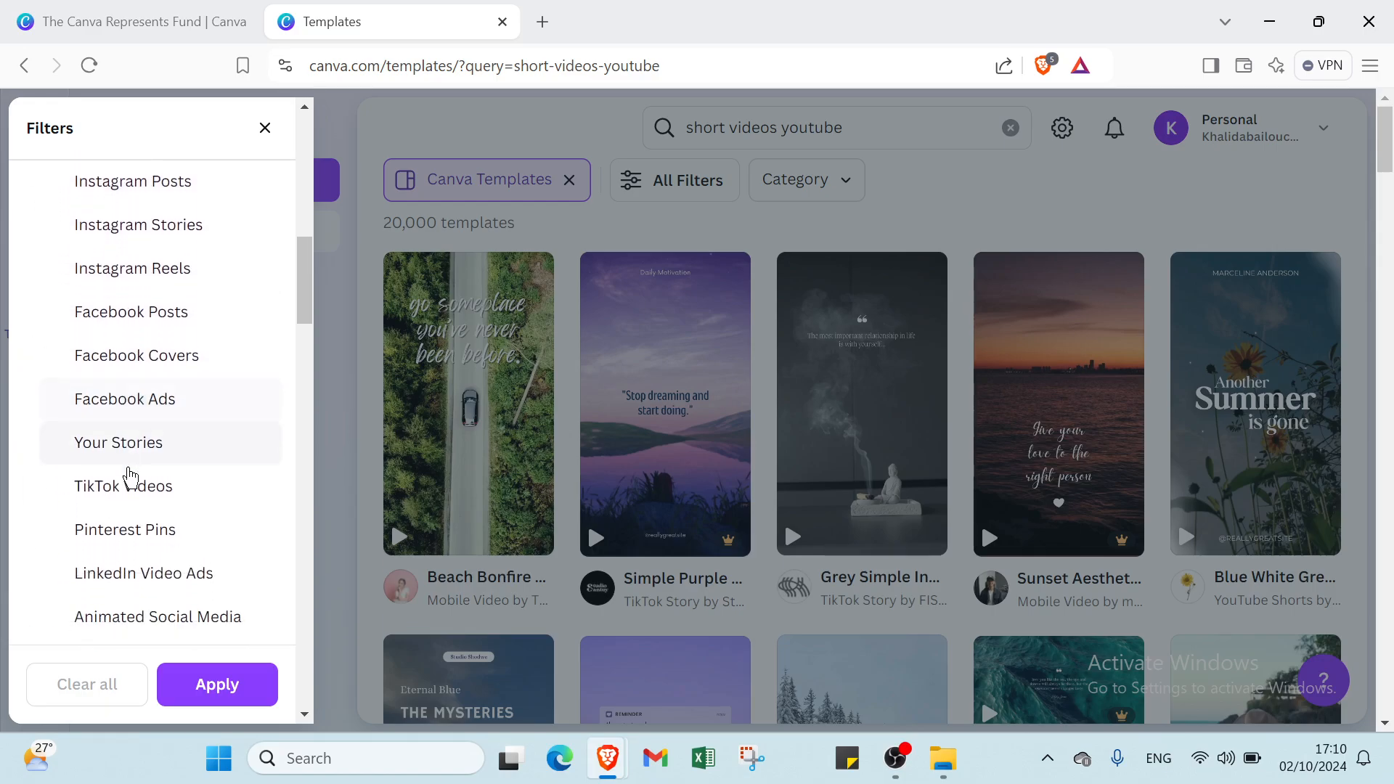
scroll(130, 477, down, 4)
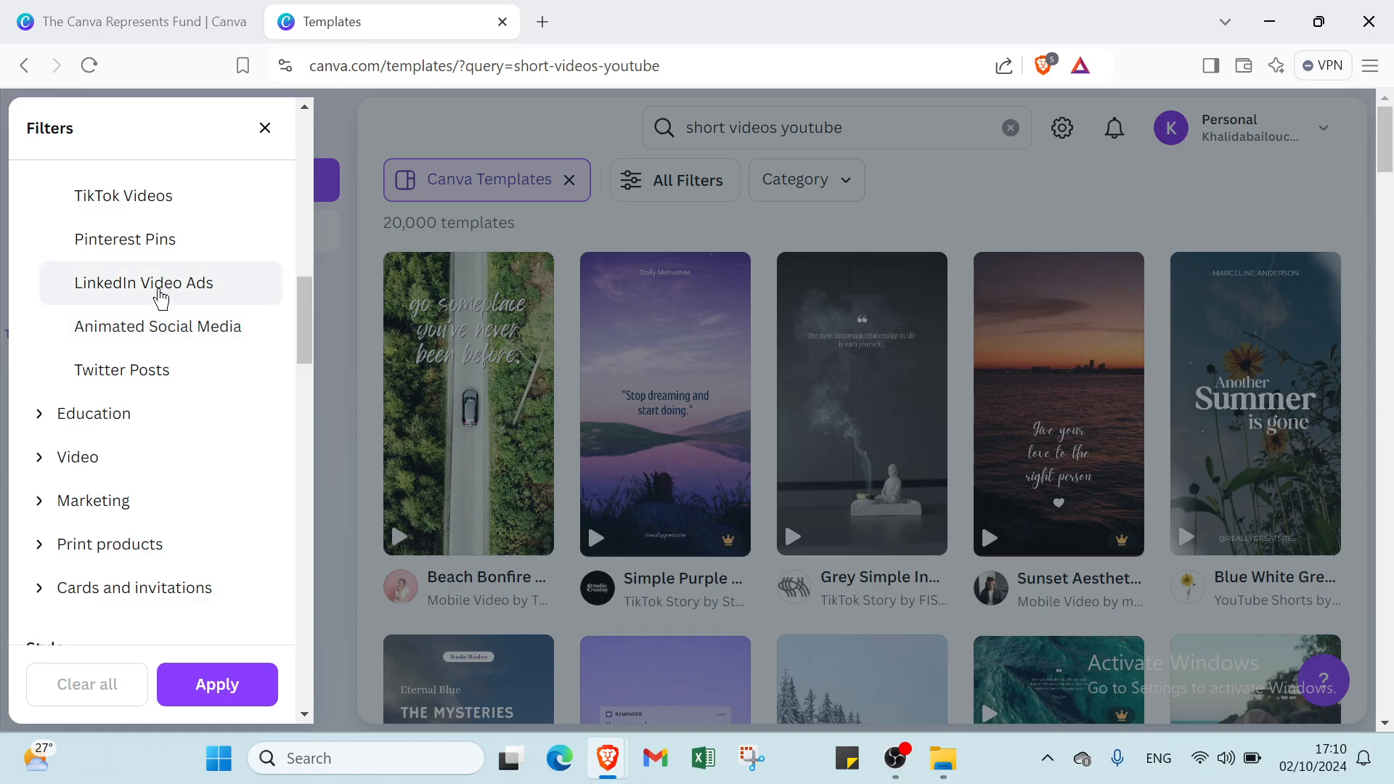
click(96, 419)
scroll(102, 472, down, 1)
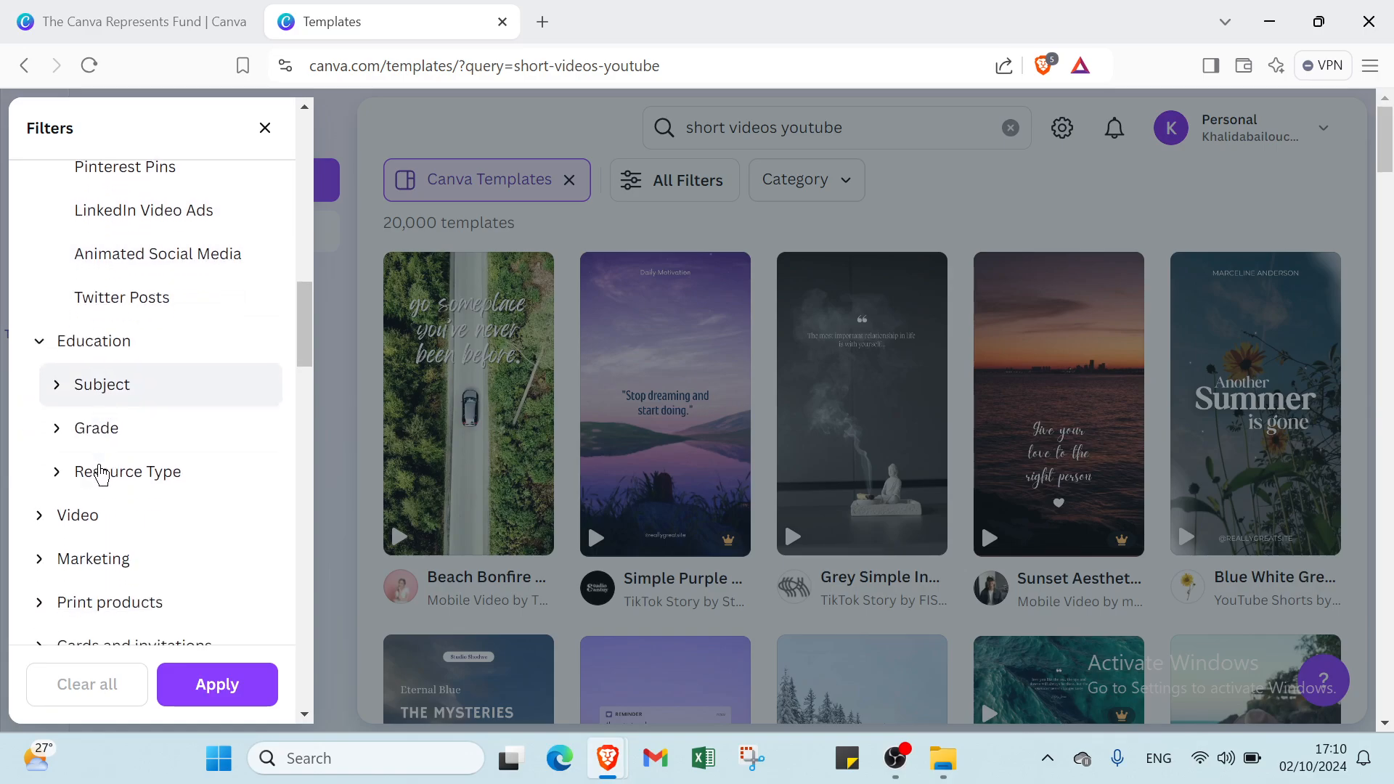
- Expand the Video and Marketing categories in the template filters
scroll(117, 482, down, 1)
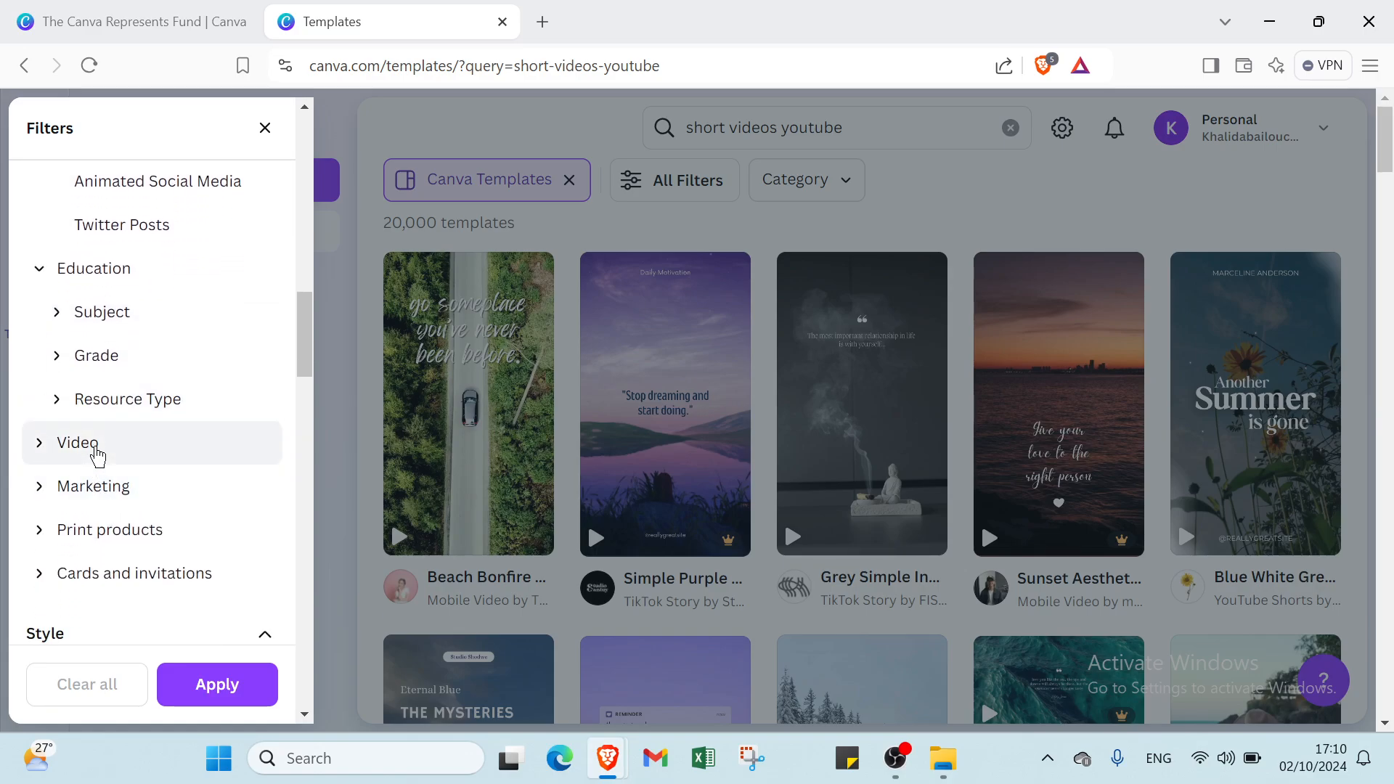
click(98, 454)
scroll(114, 486, down, 4)
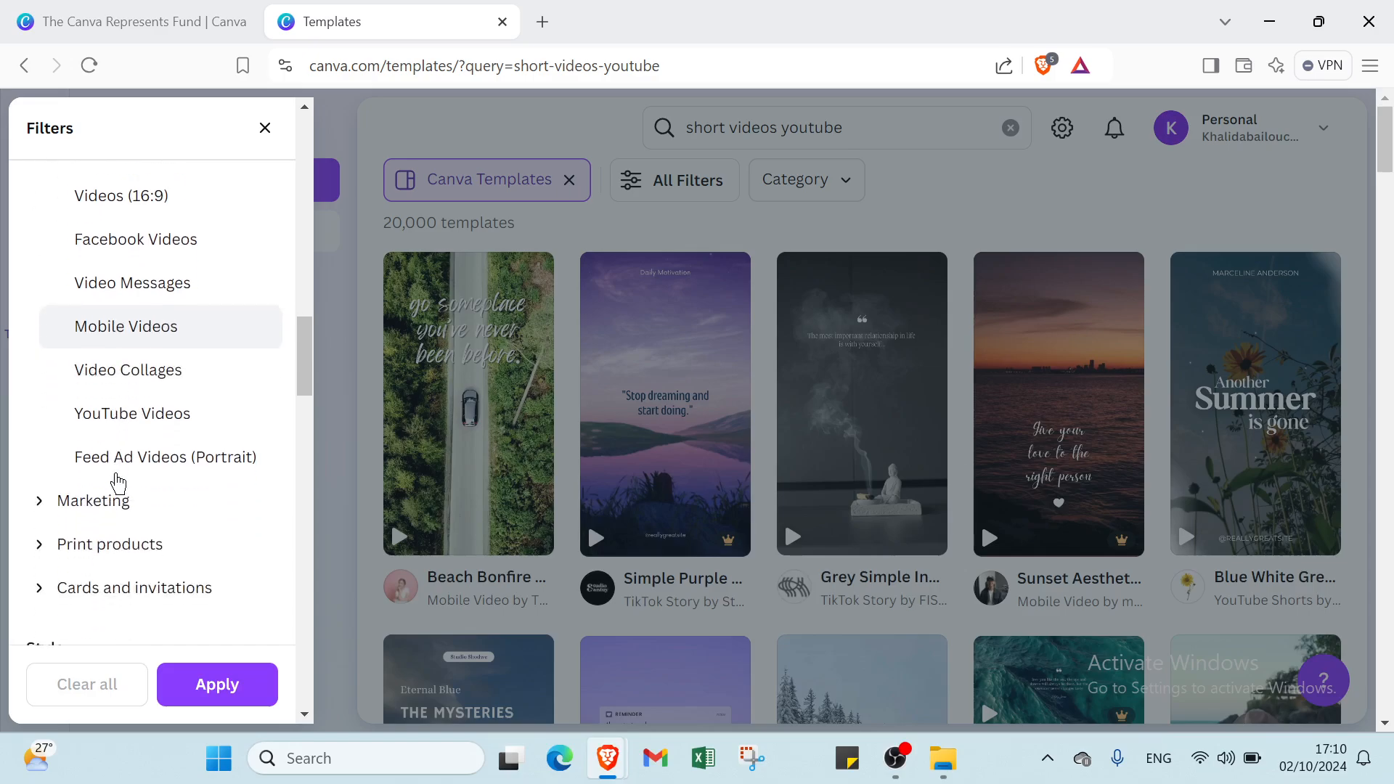
scroll(115, 476, down, 1)
click(109, 437)
scroll(107, 458, down, 2)
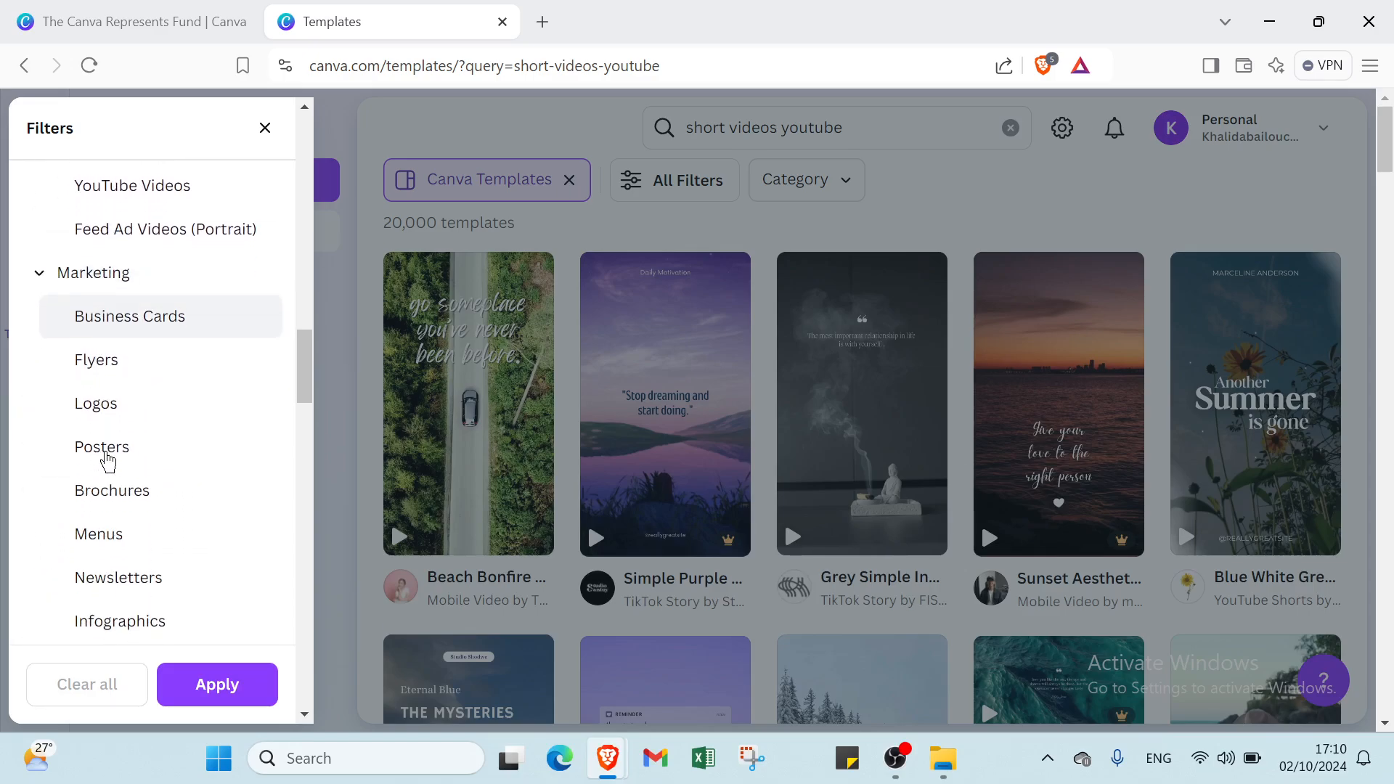
- Expand the Print products and Cards and invitations filter categories to review their subcategories
scroll(109, 458, down, 4)
click(115, 392)
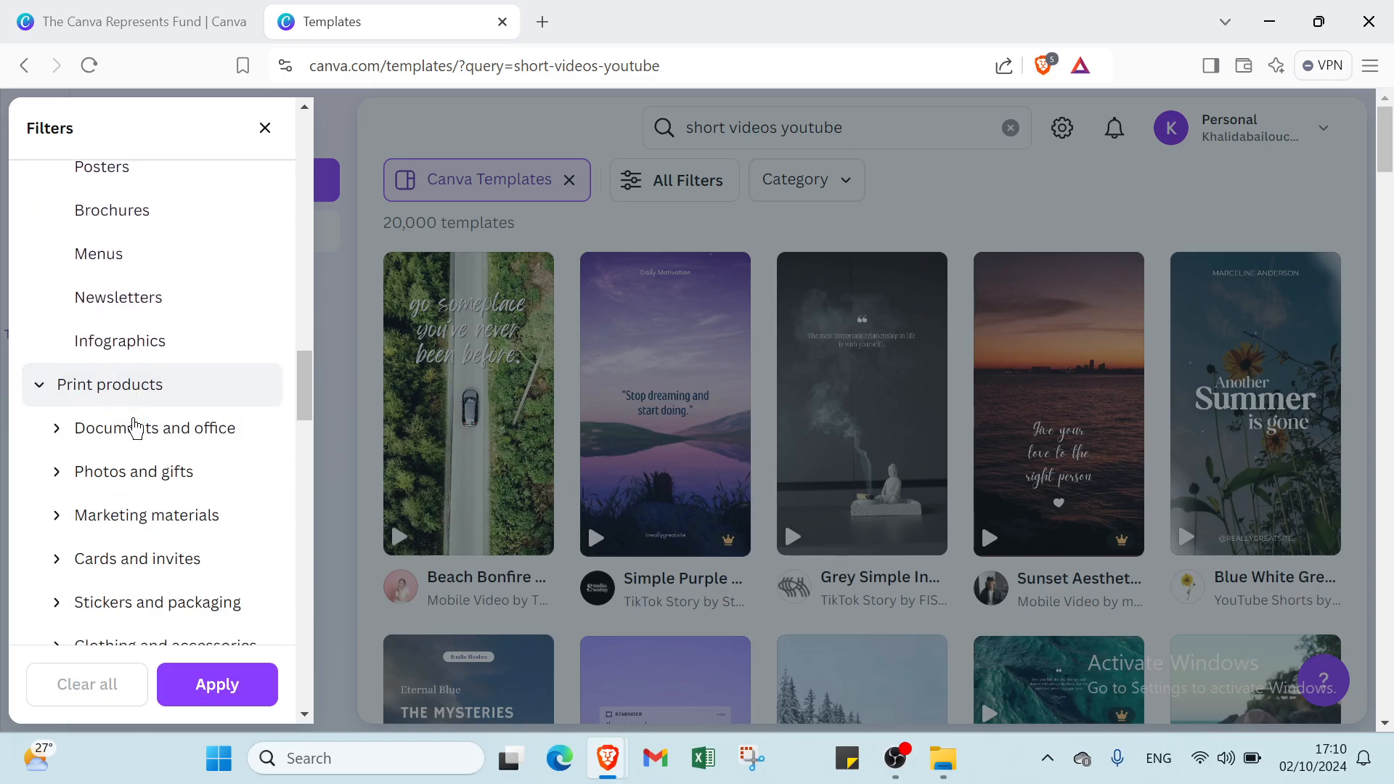
scroll(135, 429, down, 4)
click(109, 413)
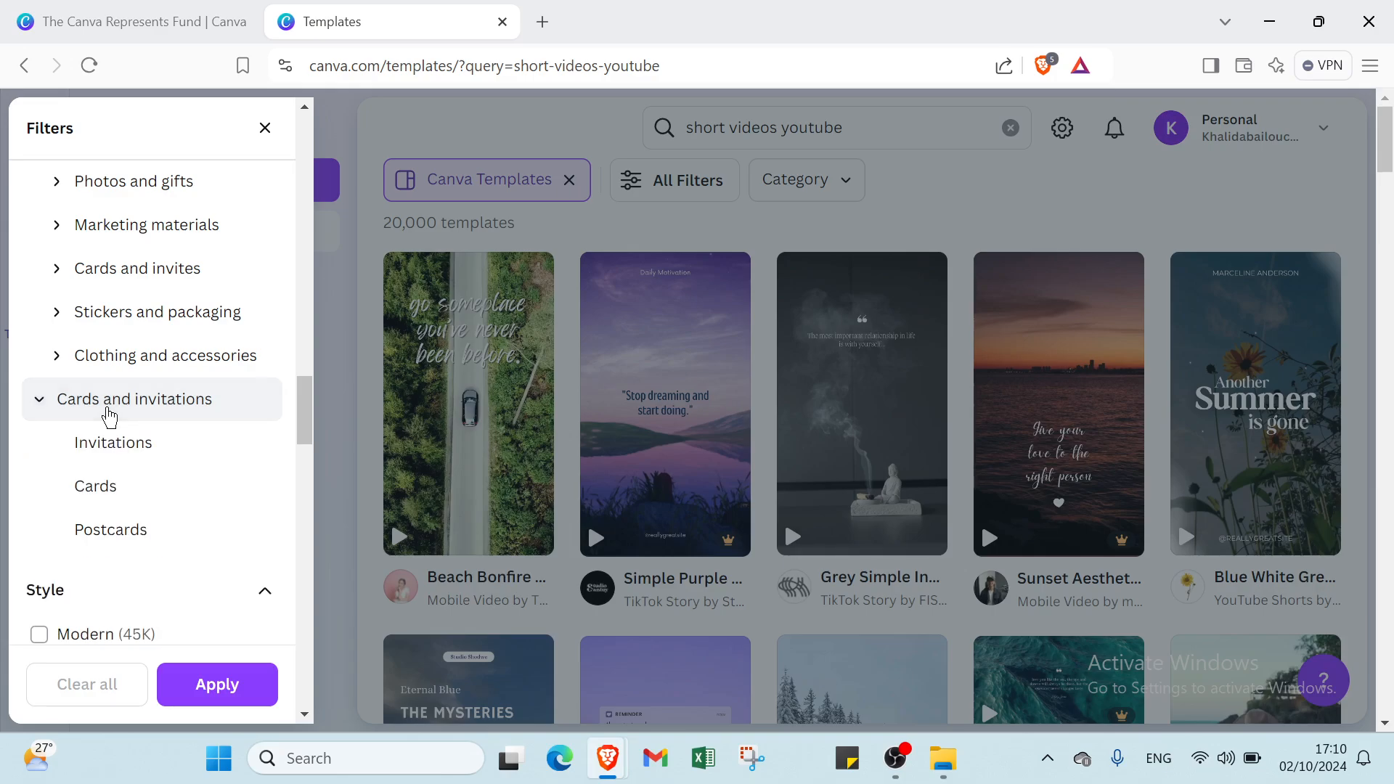
- Review the style, language and feature filters, and select YouTube Videos under Video as the template category
scroll(131, 425, down, 4)
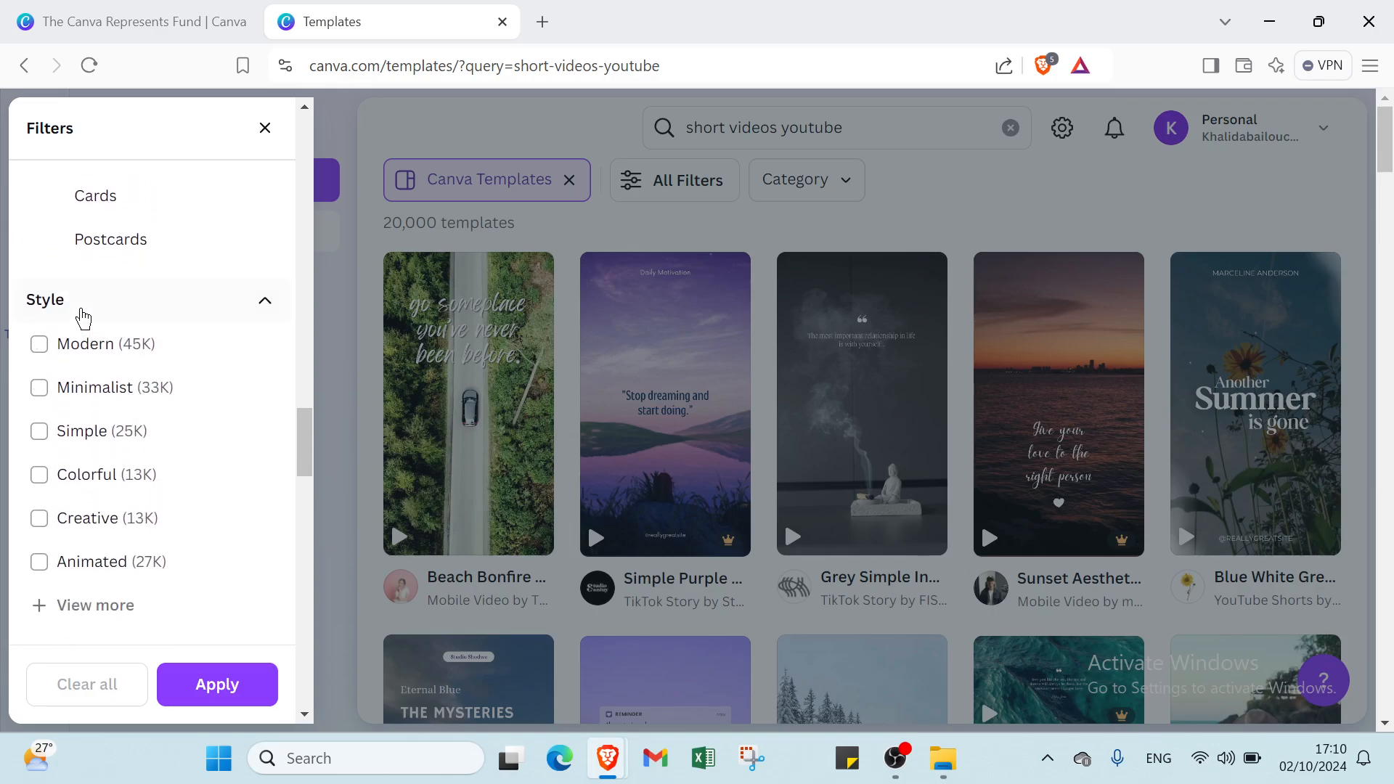
scroll(145, 336, down, 8)
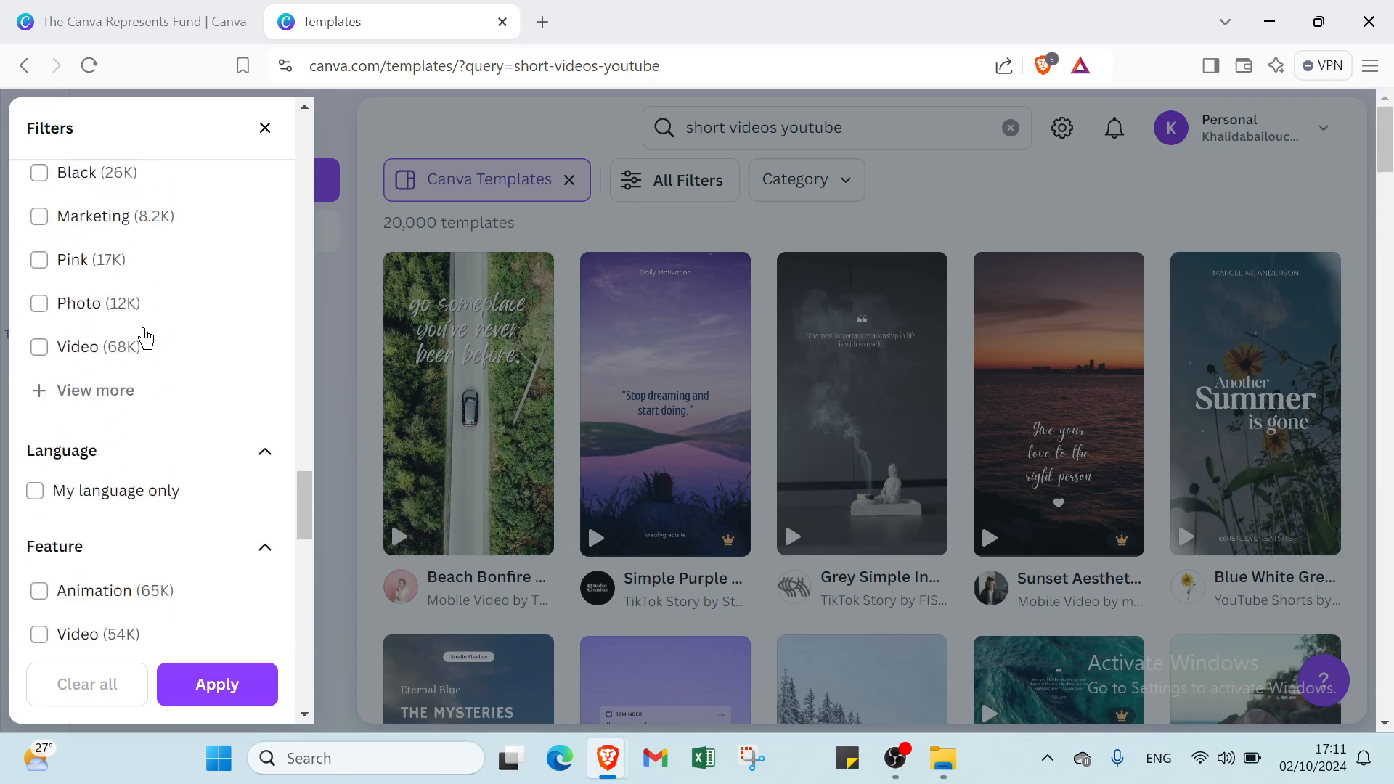
scroll(145, 336, up, 11)
scroll(143, 338, up, 7)
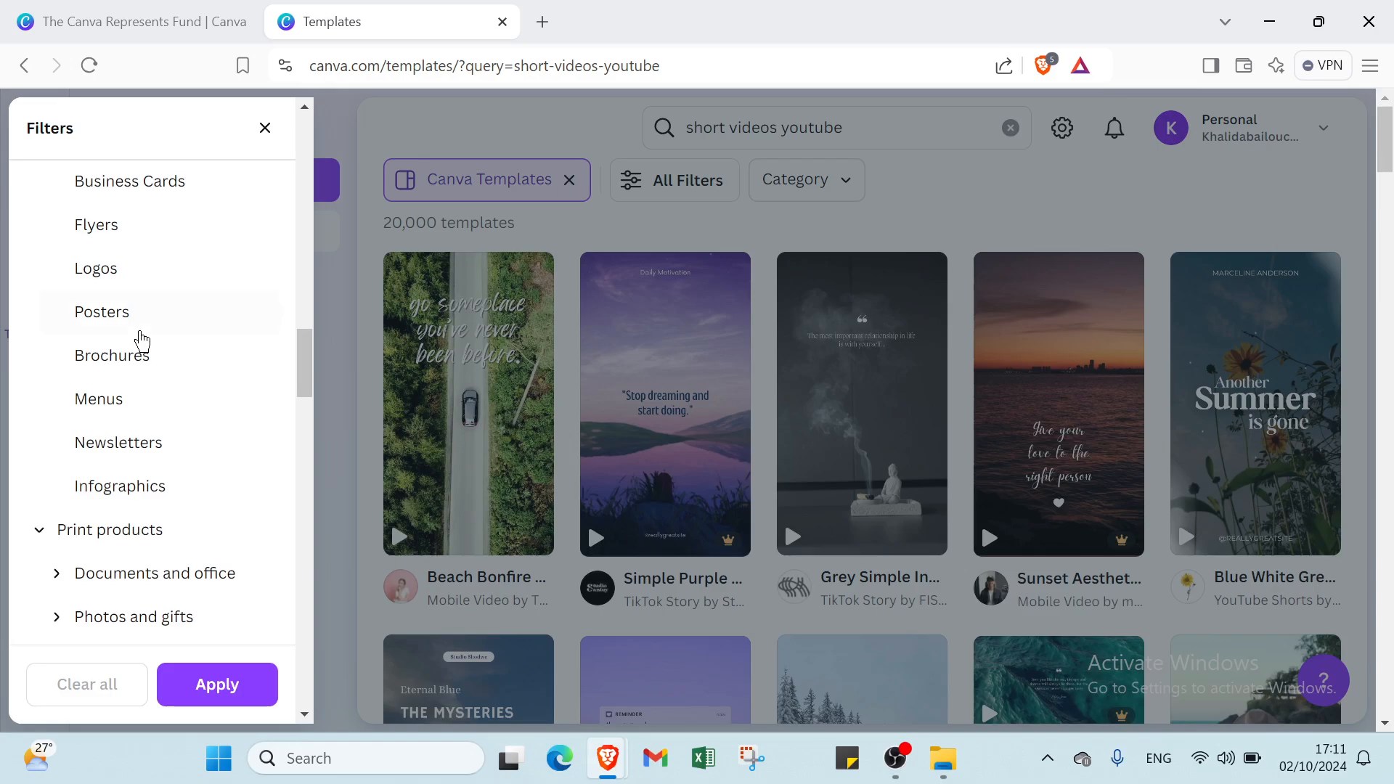
scroll(122, 400, up, 4)
scroll(91, 444, up, 1)
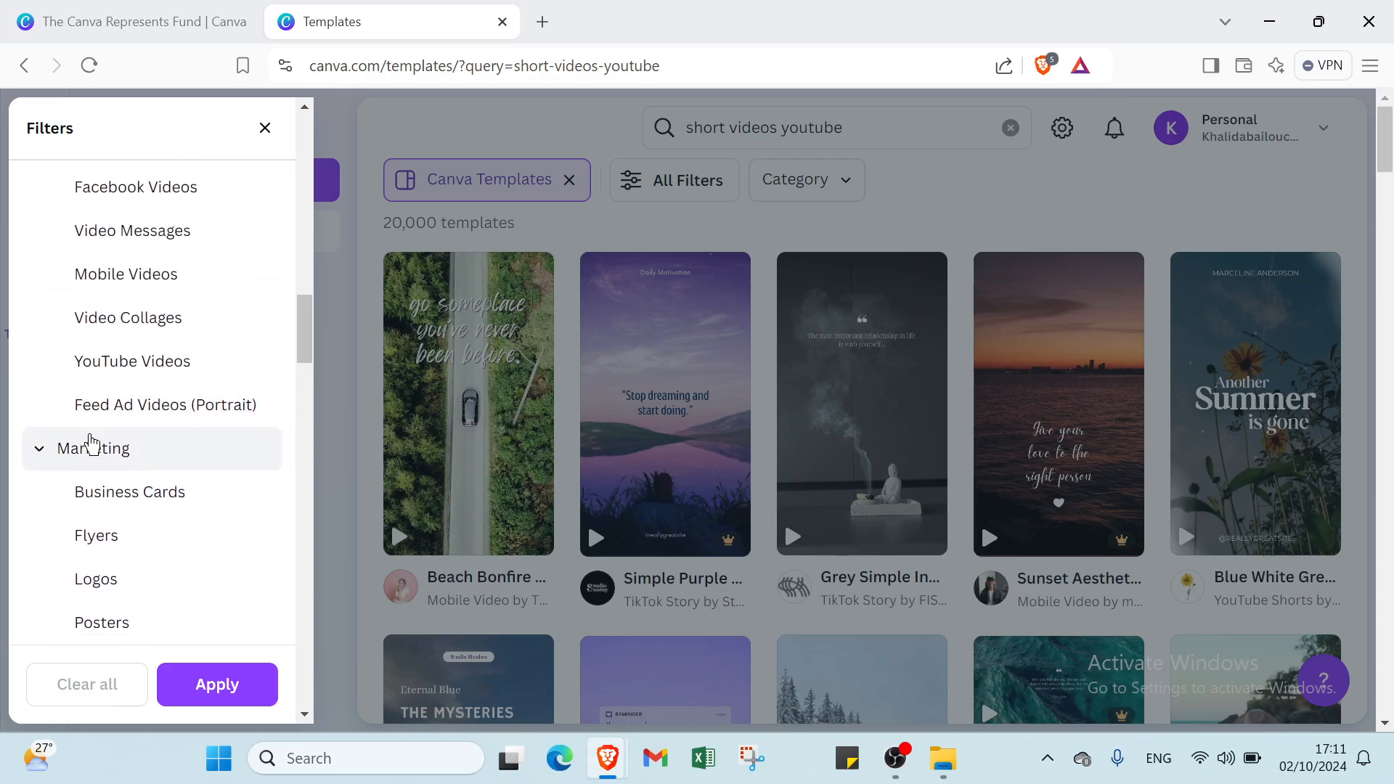
scroll(131, 409, down, 1)
click(138, 363)
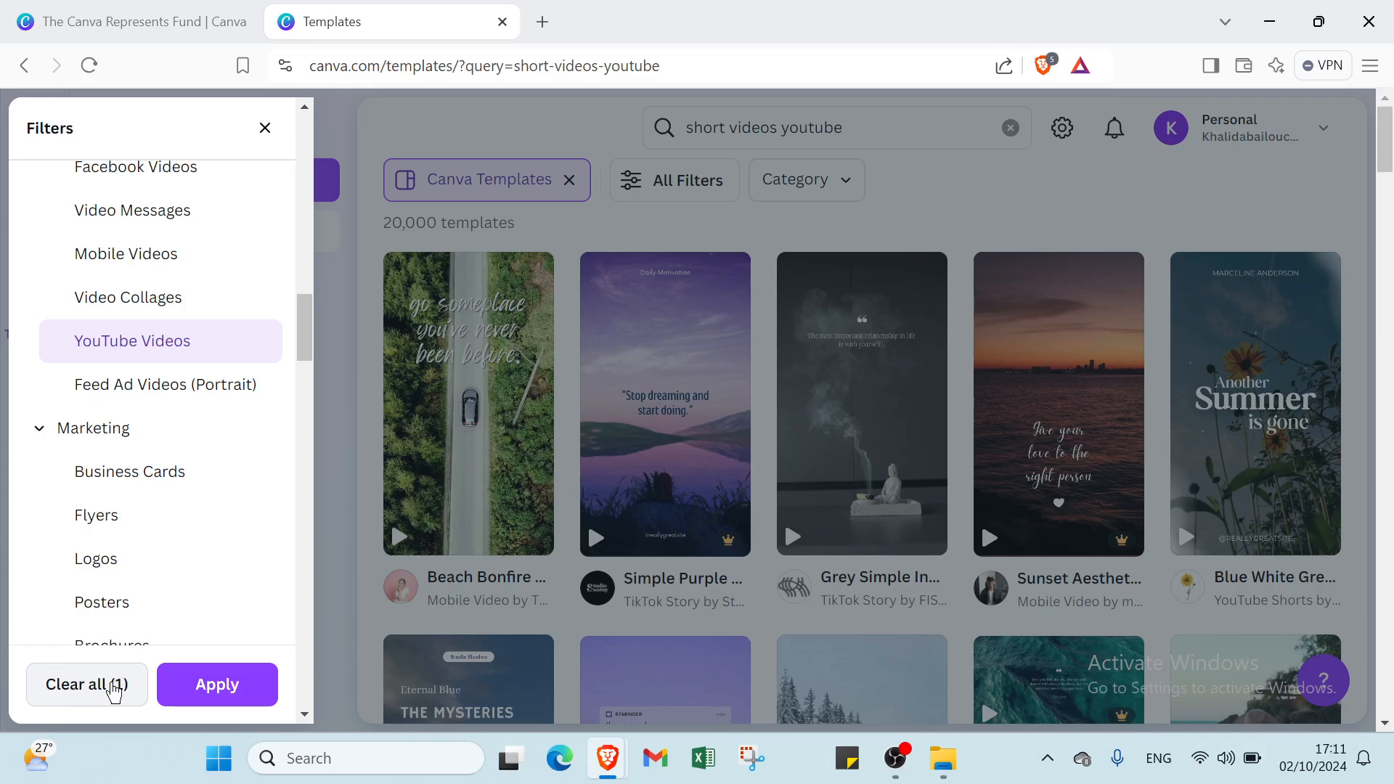
- Set the price filter to Free and apply it to the template search along with the YouTube Videos category
scroll(150, 579, down, 5)
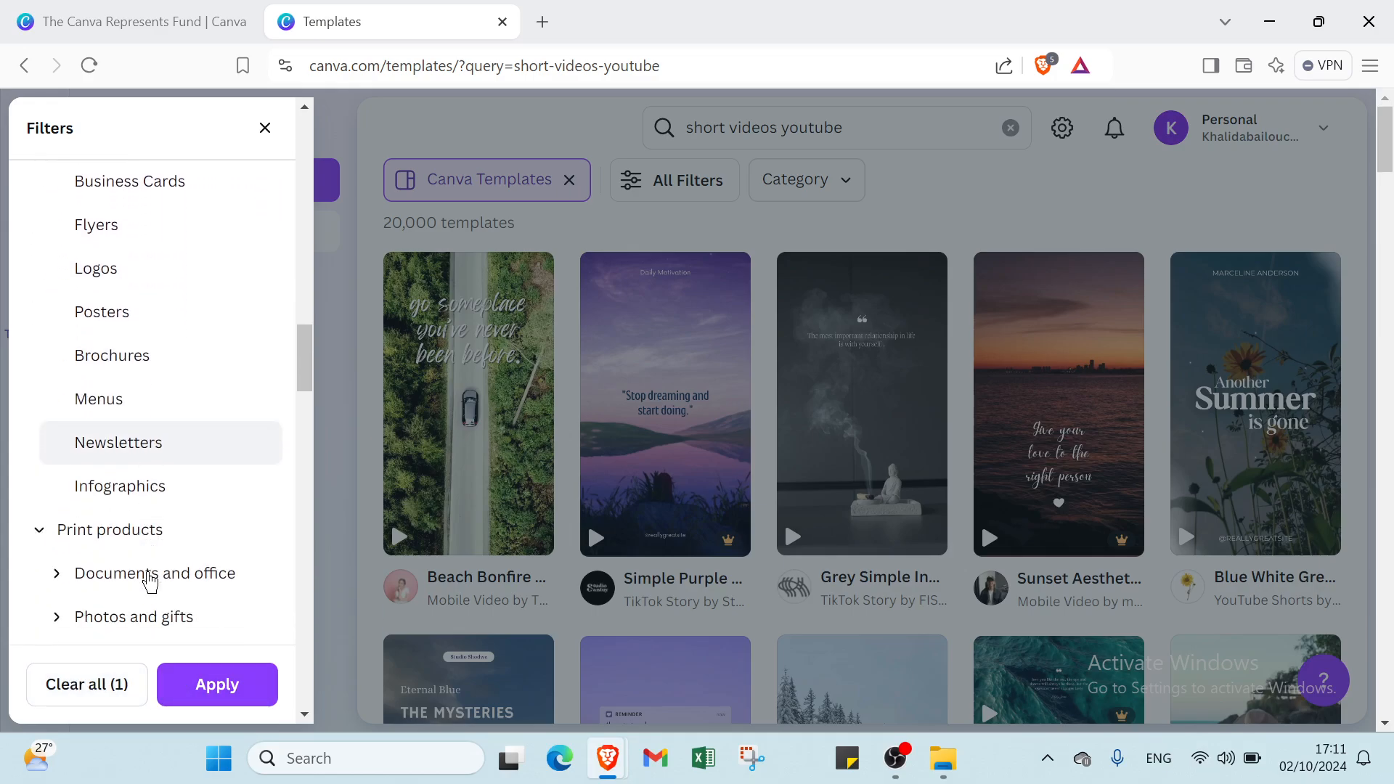
scroll(112, 457, down, 6)
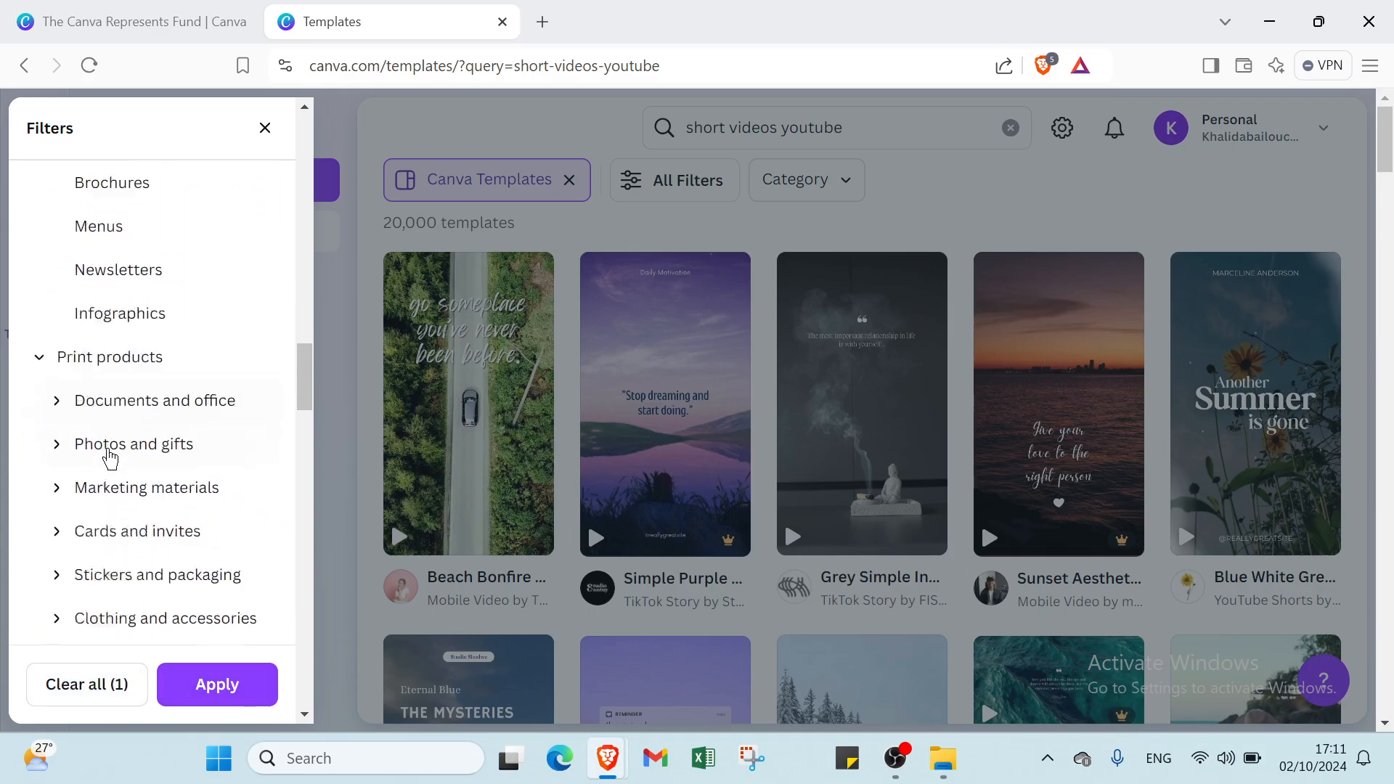
scroll(110, 446, down, 9)
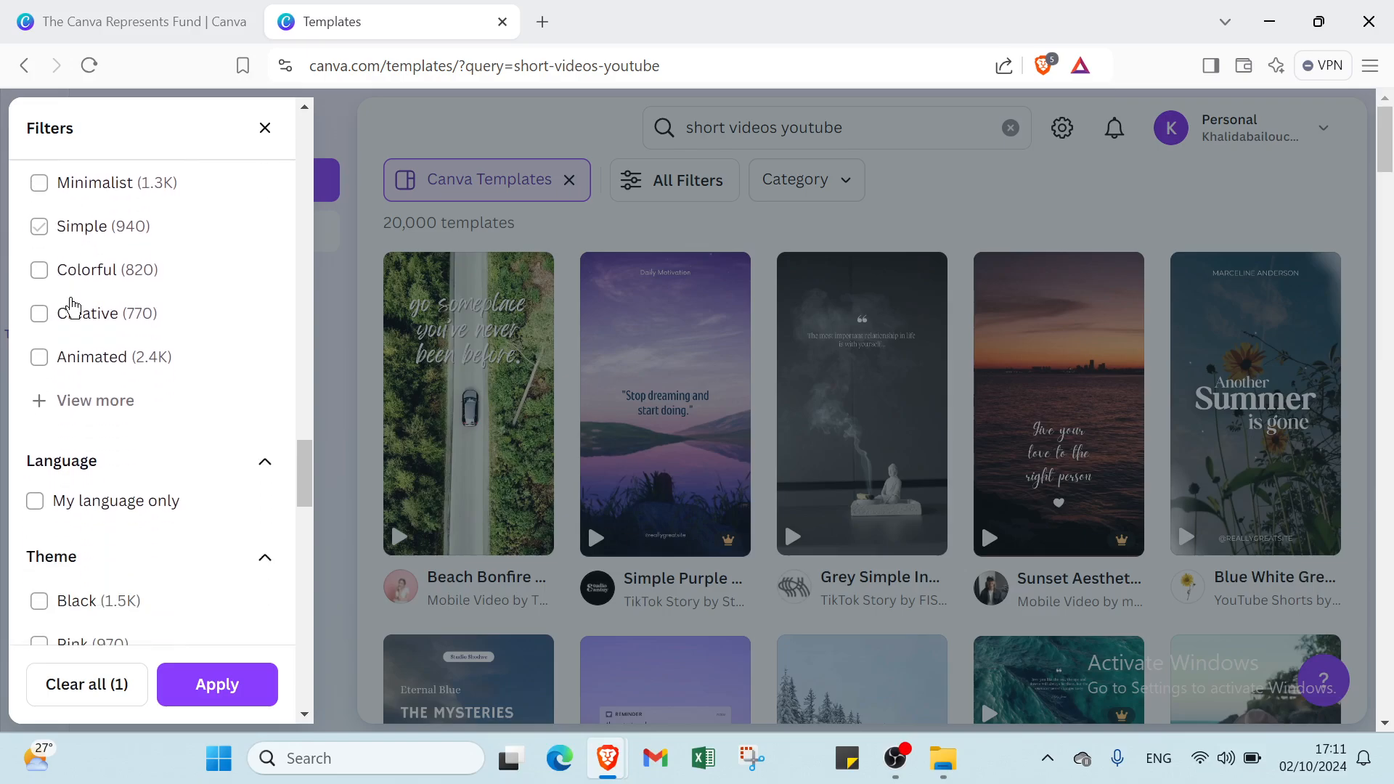
scroll(72, 360, down, 2)
scroll(73, 360, up, 1)
scroll(91, 385, down, 4)
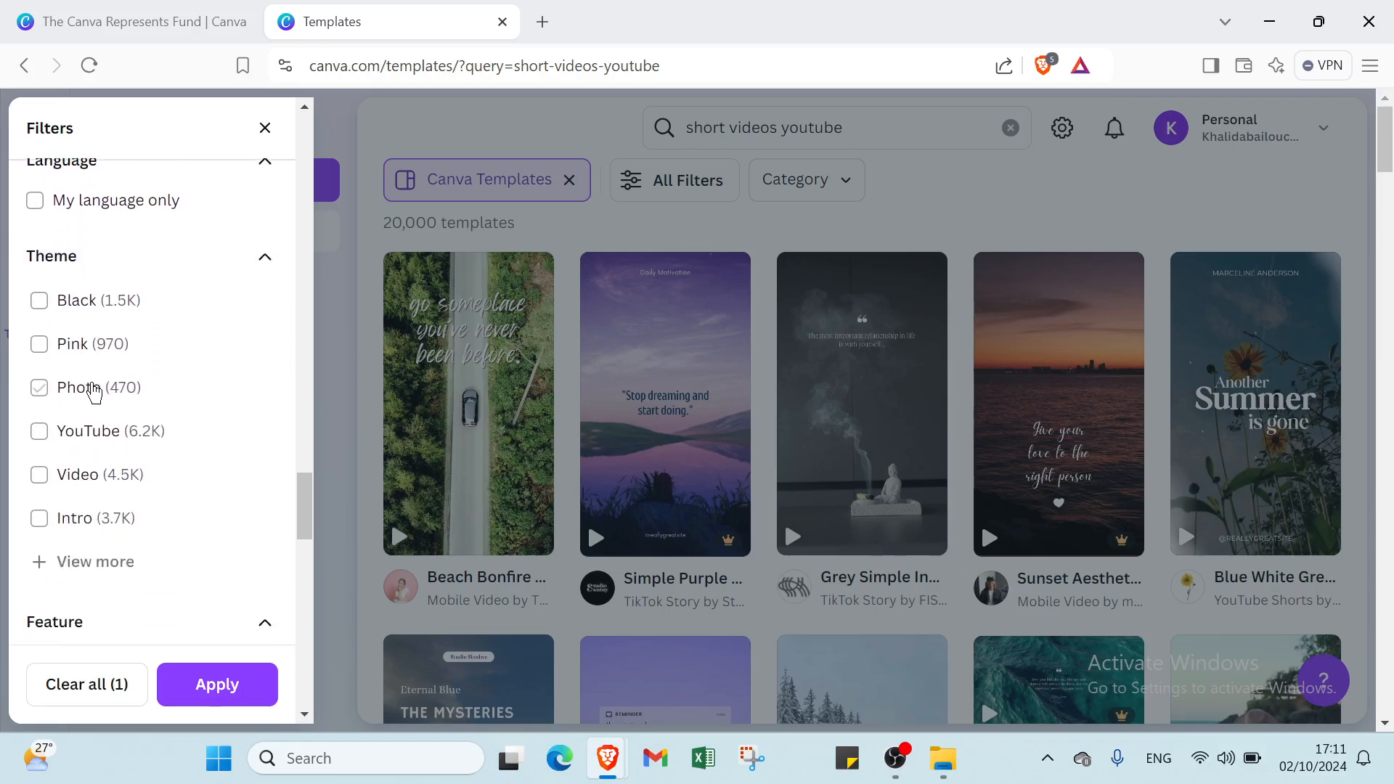
scroll(95, 443, down, 5)
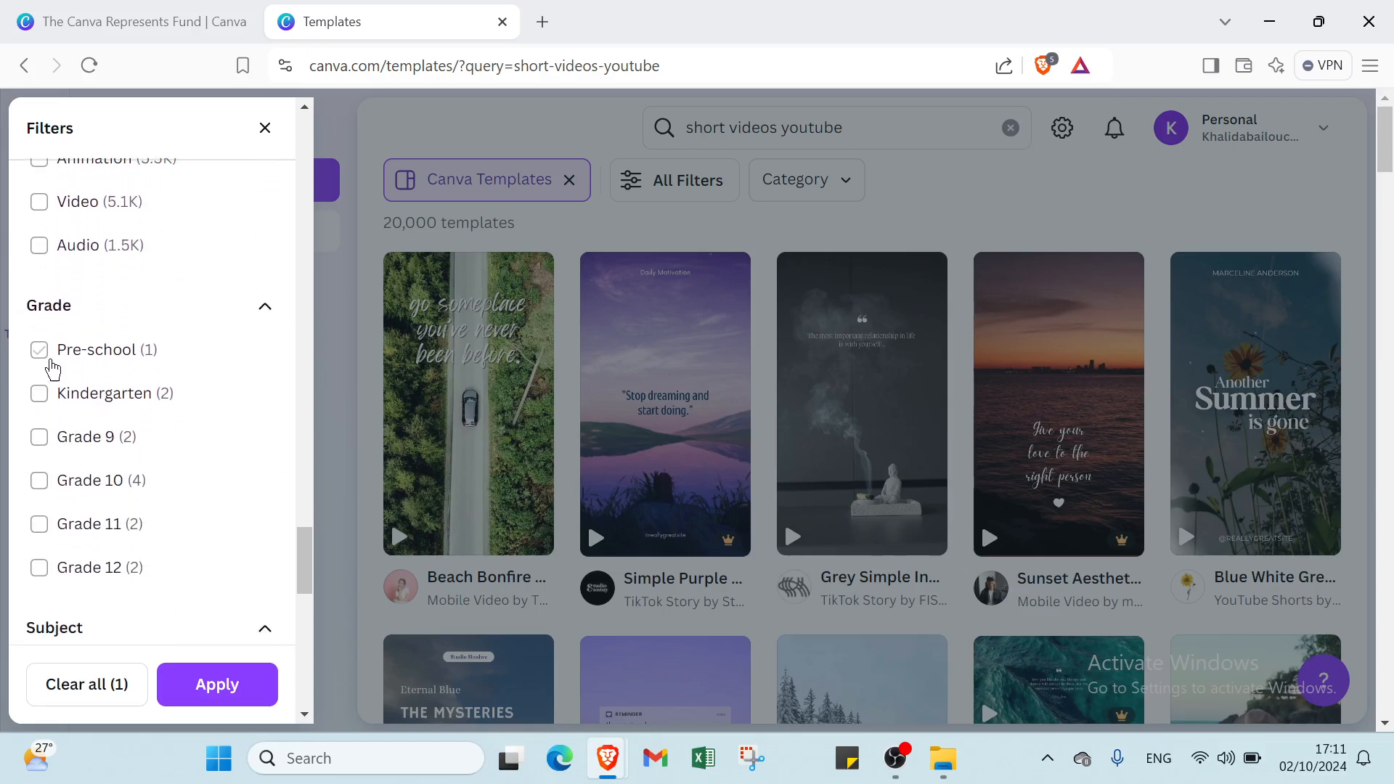
scroll(84, 472, down, 7)
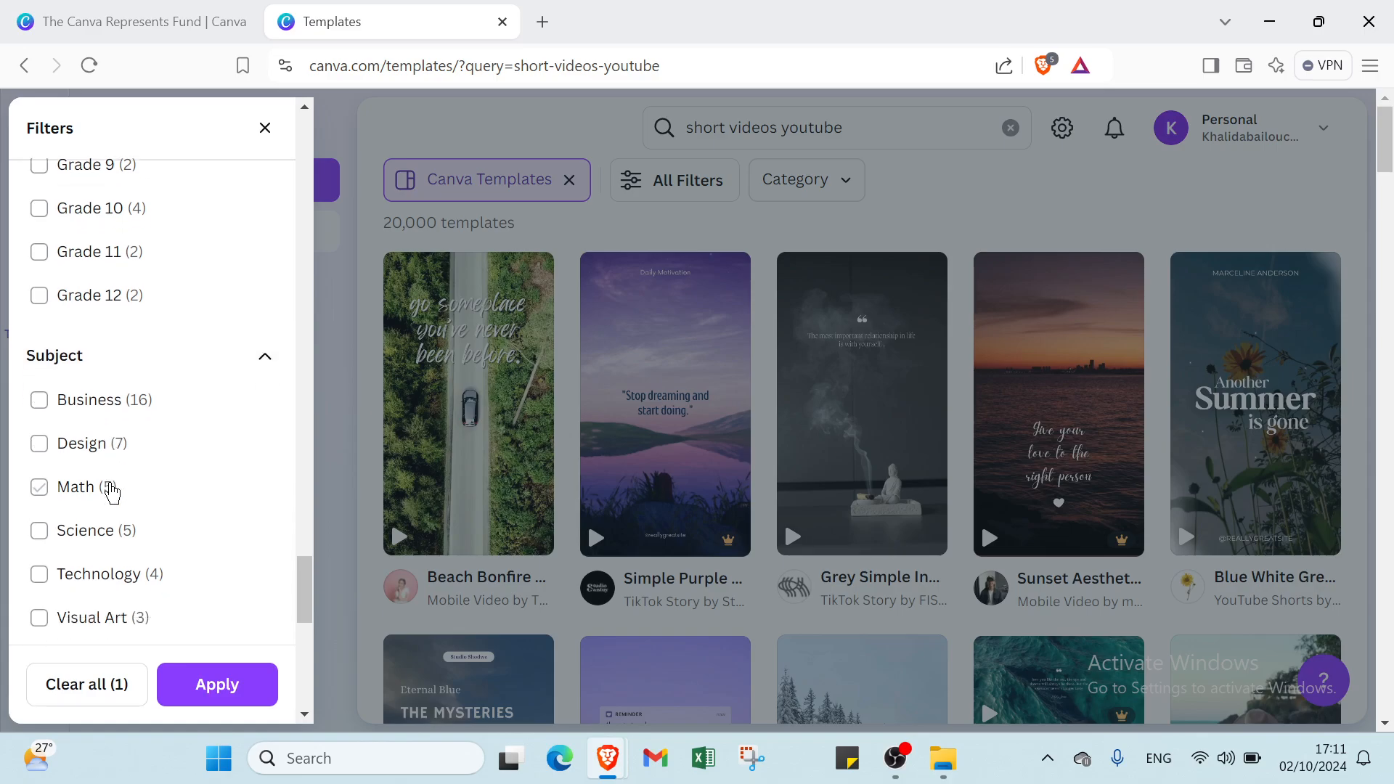
scroll(79, 472, down, 6)
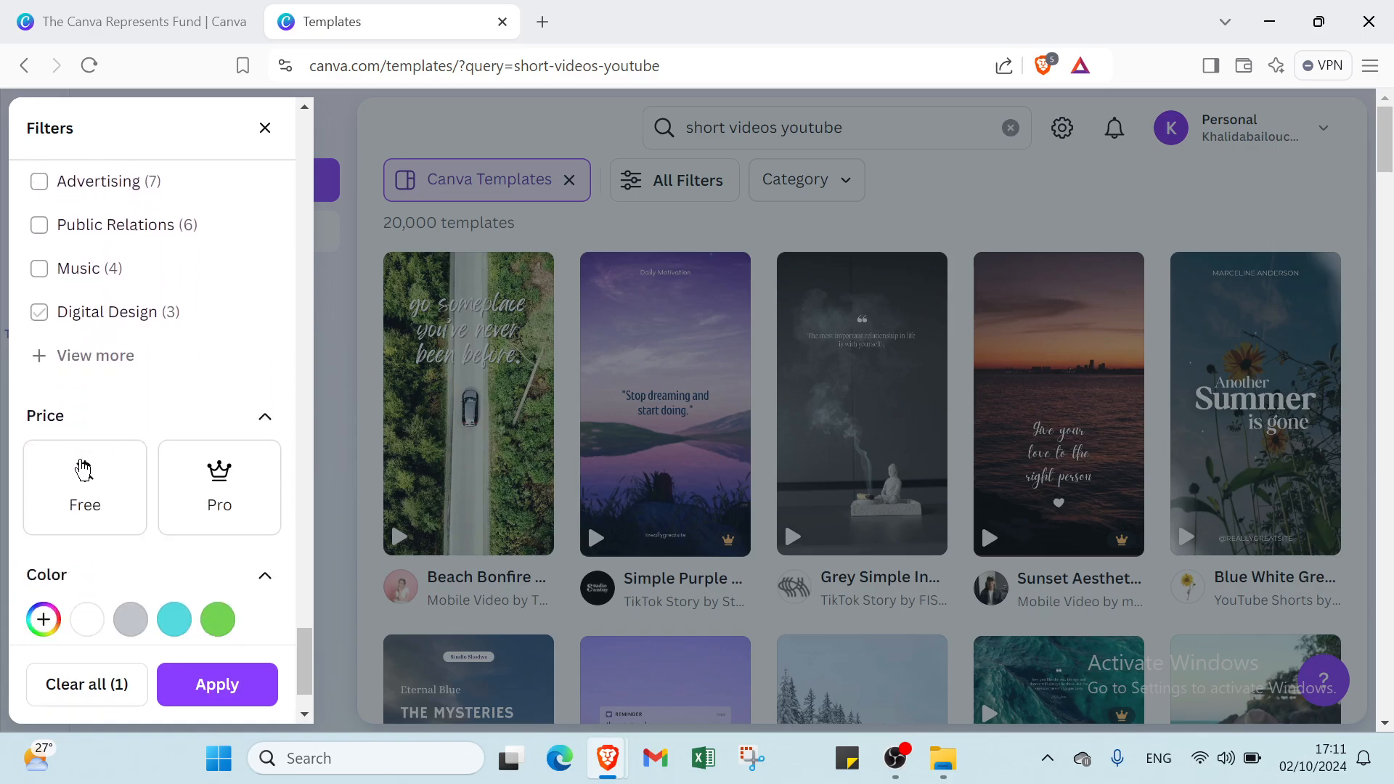
scroll(81, 469, up, 1)
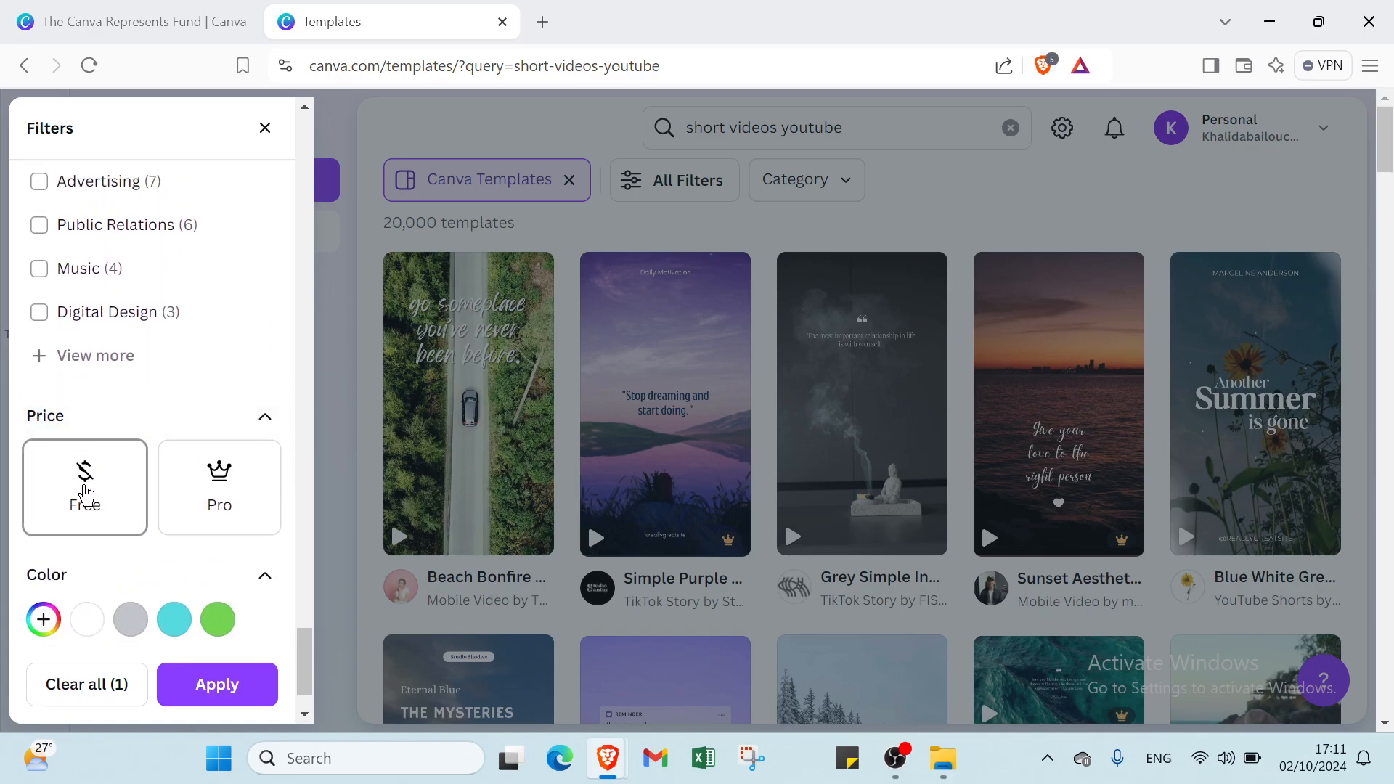
click(86, 496)
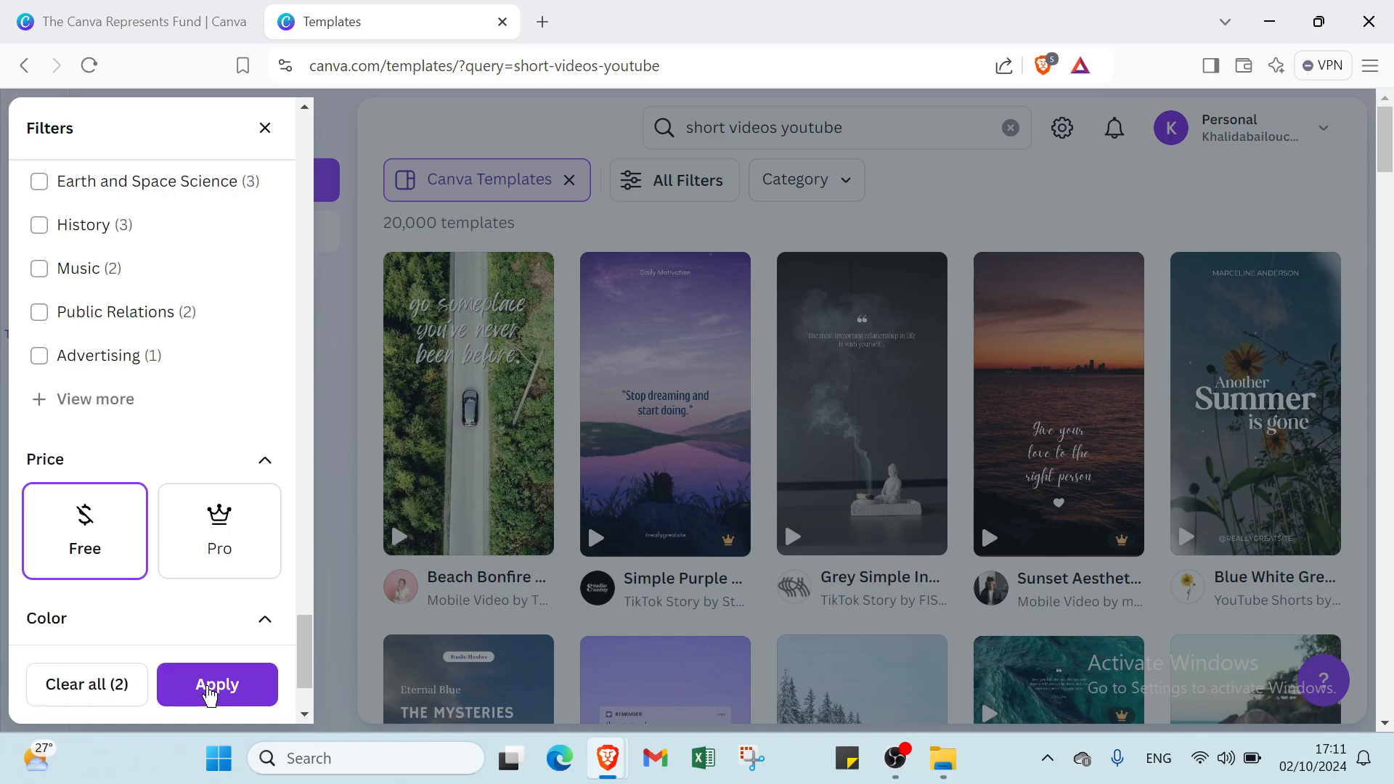
click(211, 691)
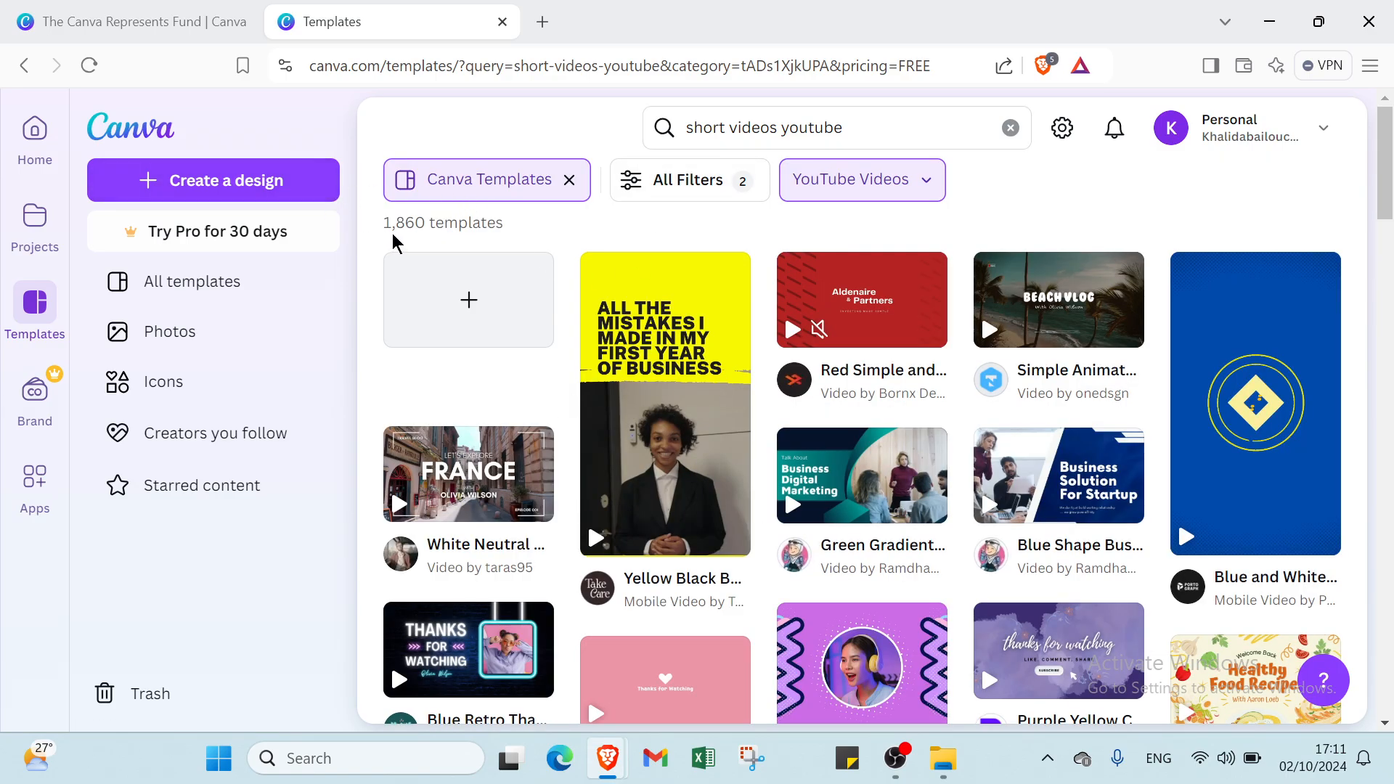
- Browse the filtered templates and open the Orange and Black Bold Creative Animated Welcome Channel Youtube Intro Video for customization
scroll(665, 393, down, 3)
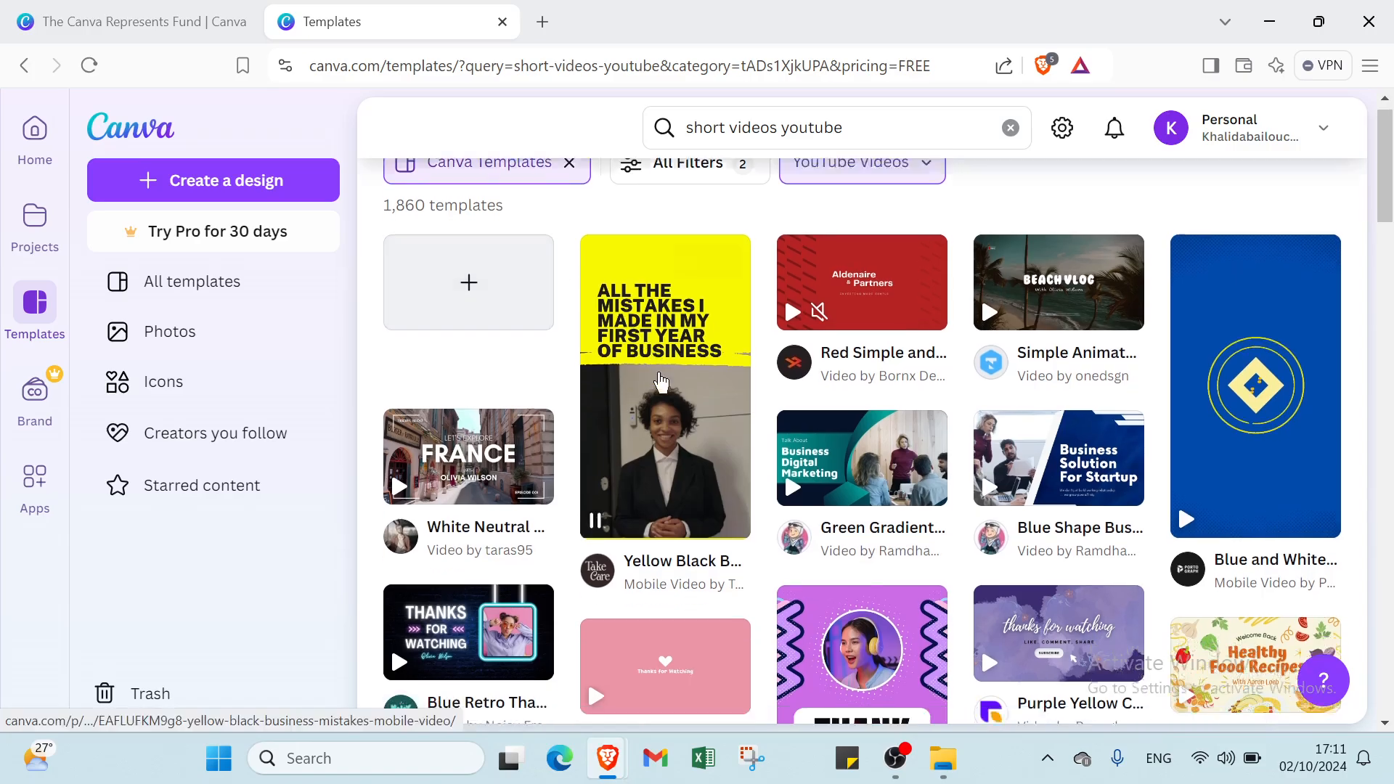
scroll(669, 393, up, 3)
scroll(668, 393, down, 15)
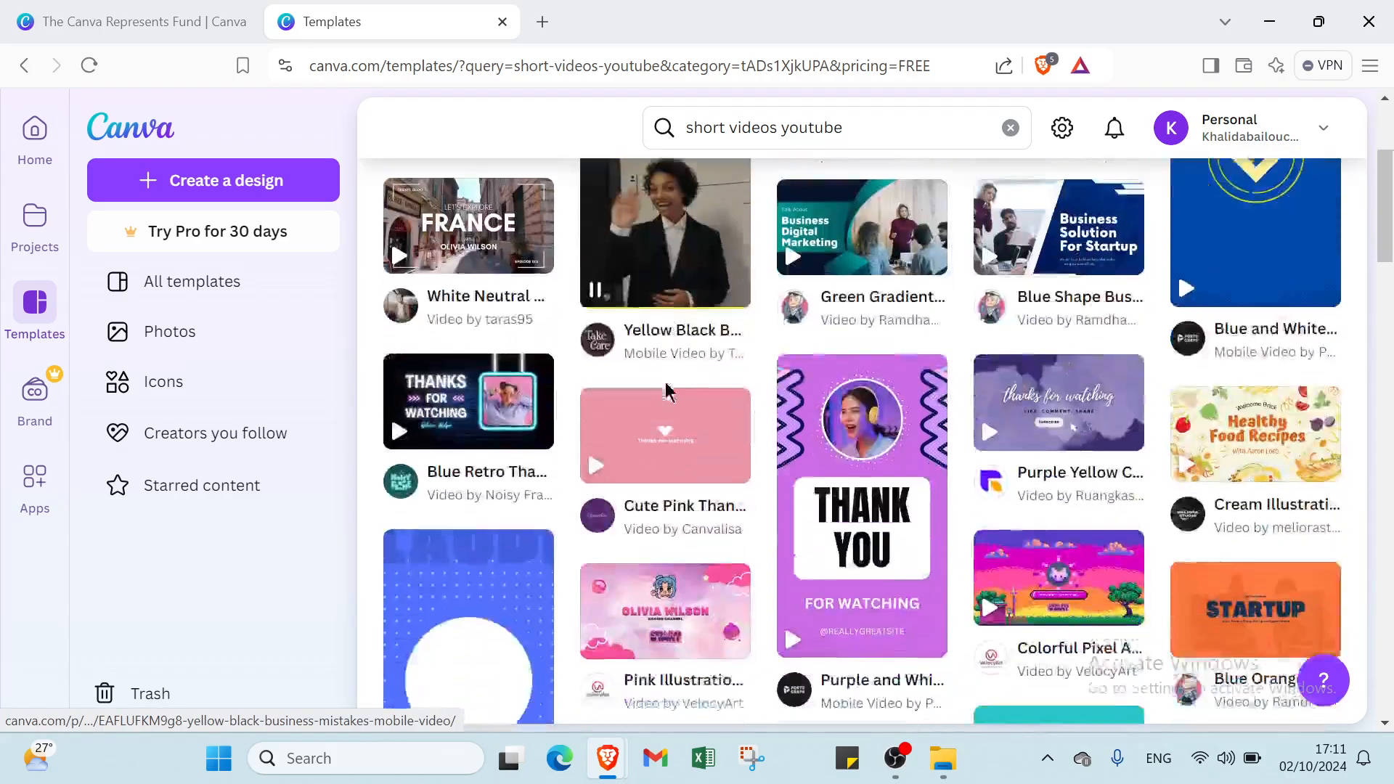
scroll(668, 392, up, 15)
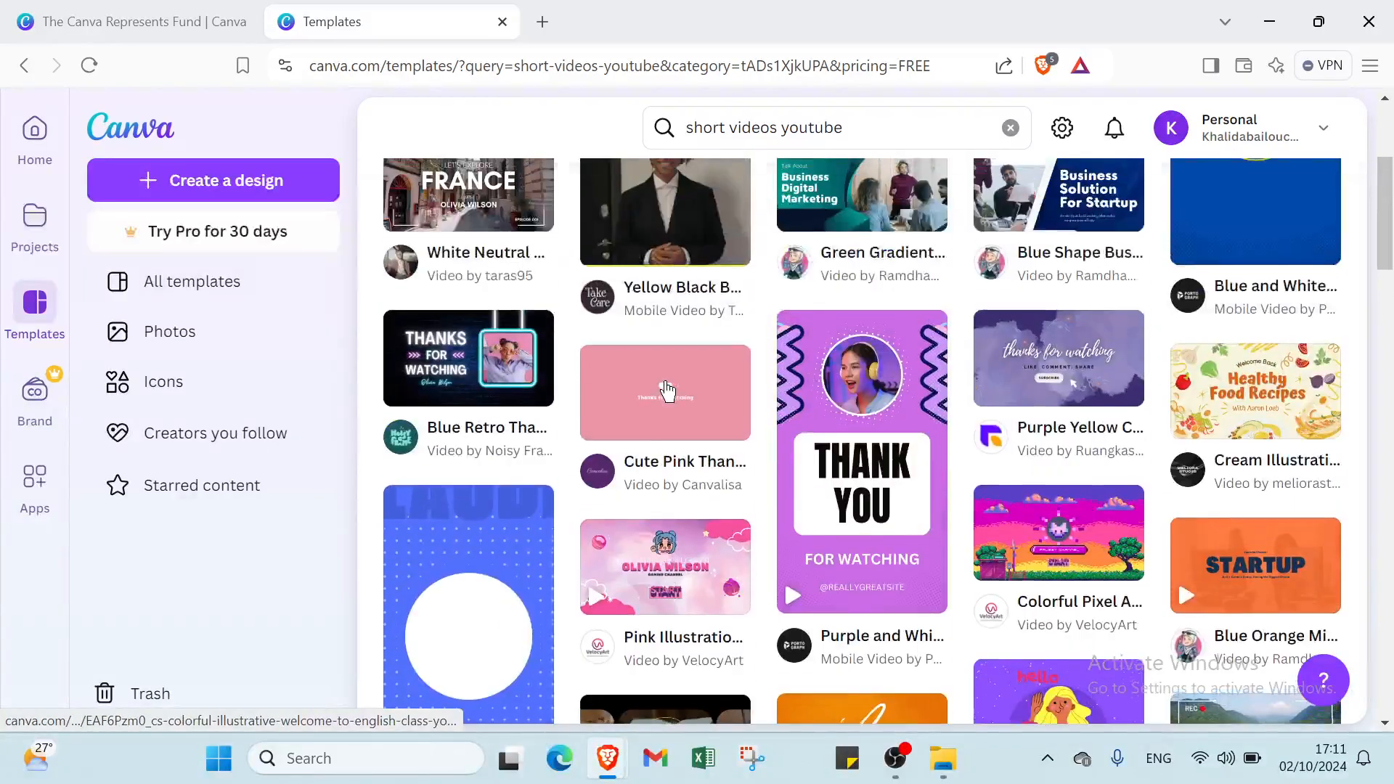
scroll(668, 392, down, 3)
scroll(668, 392, down, 5)
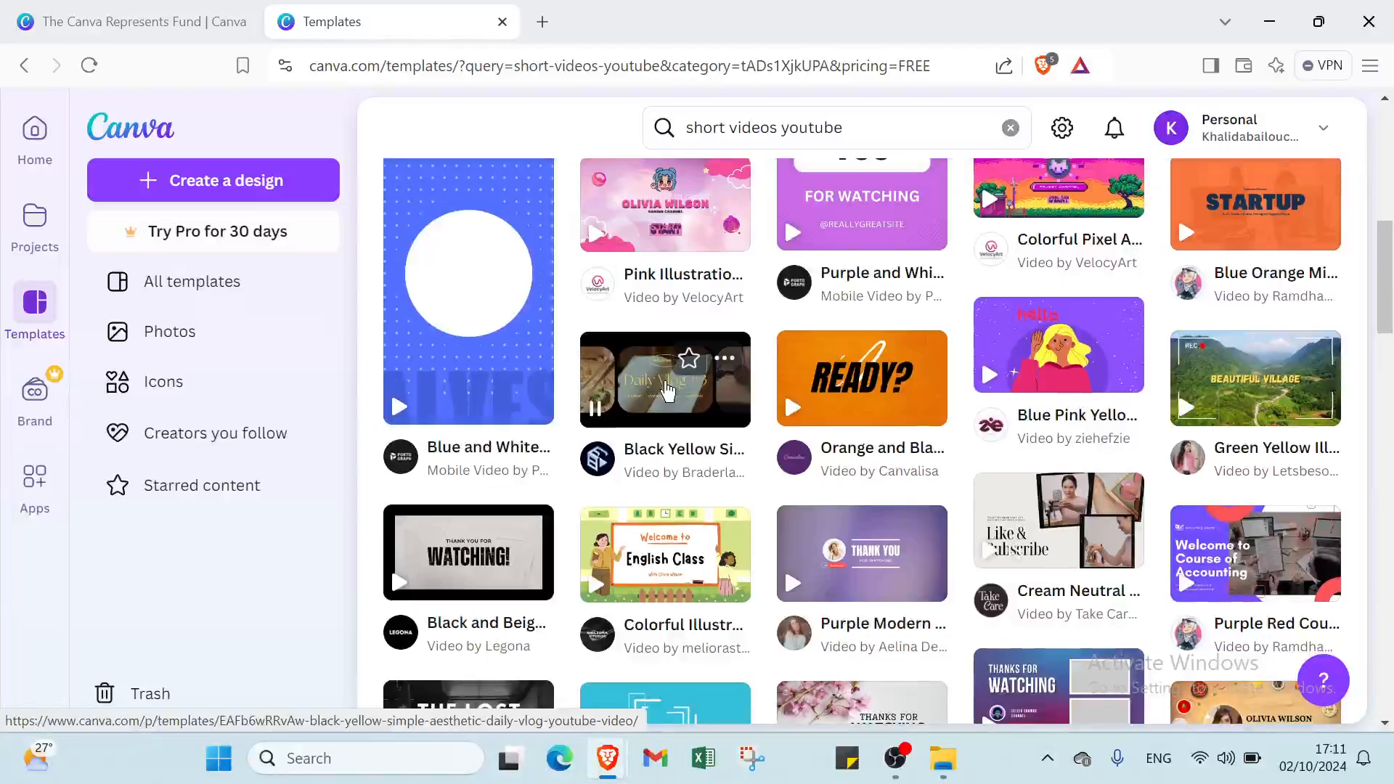
click(879, 390)
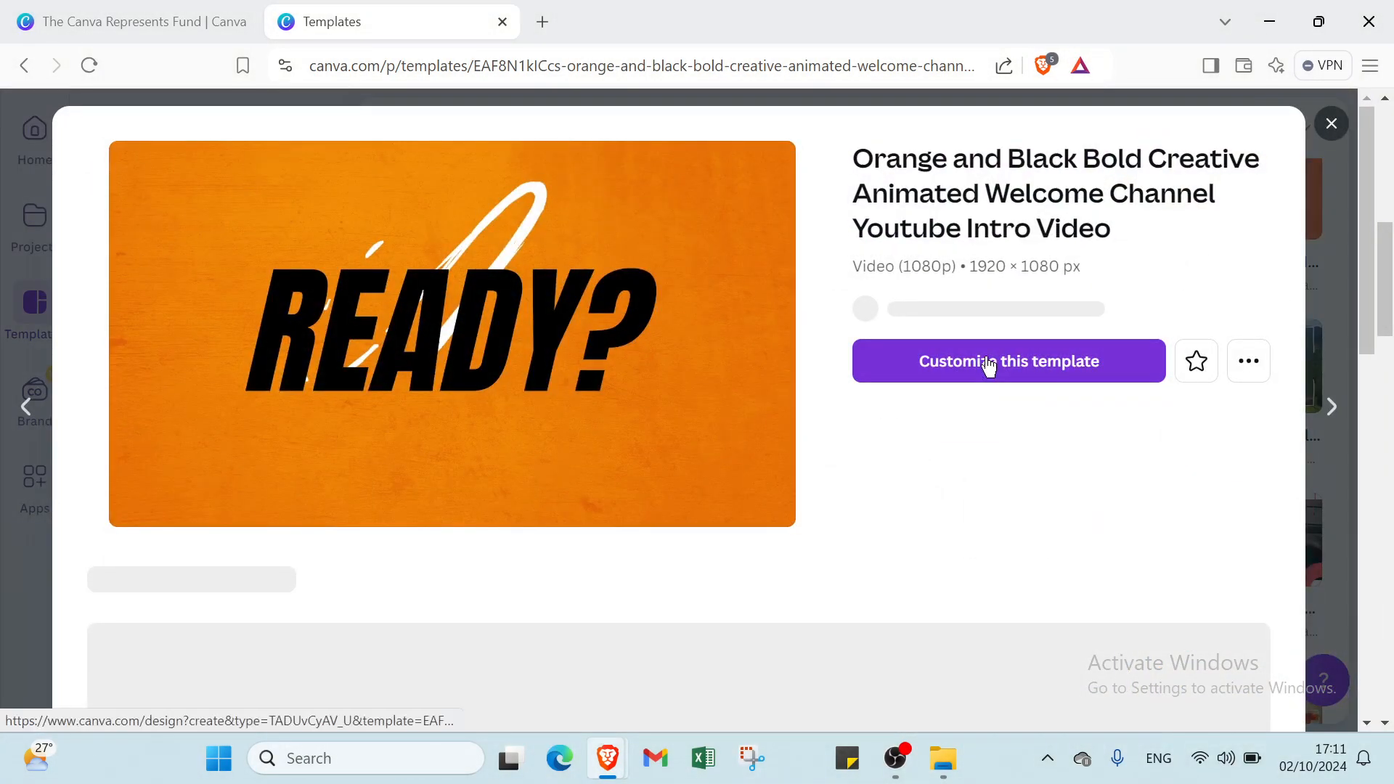
click(985, 367)
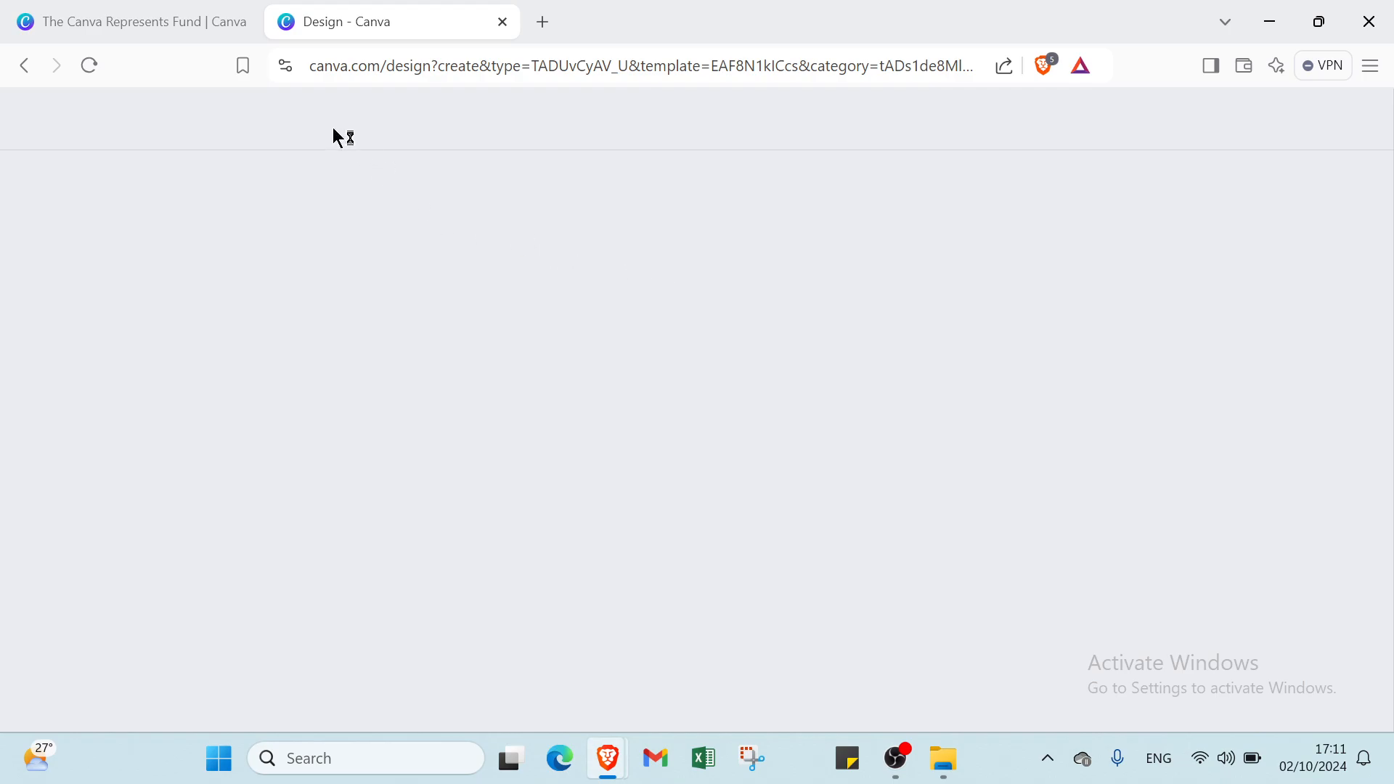
- Look over the Canva Represents Fund page and its Design spotlight options, and return to the intro video design
click(150, 9)
click(336, 29)
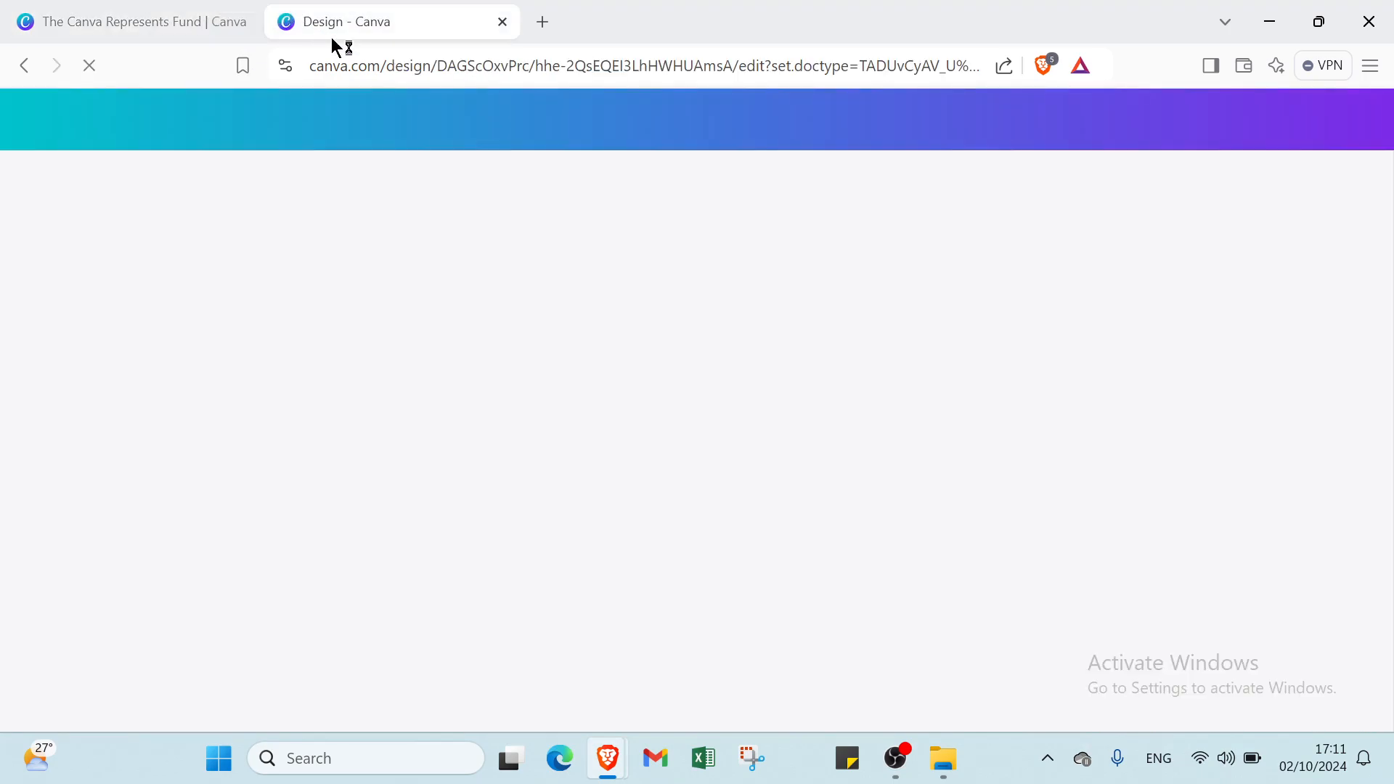
click(160, 10)
scroll(516, 350, down, 8)
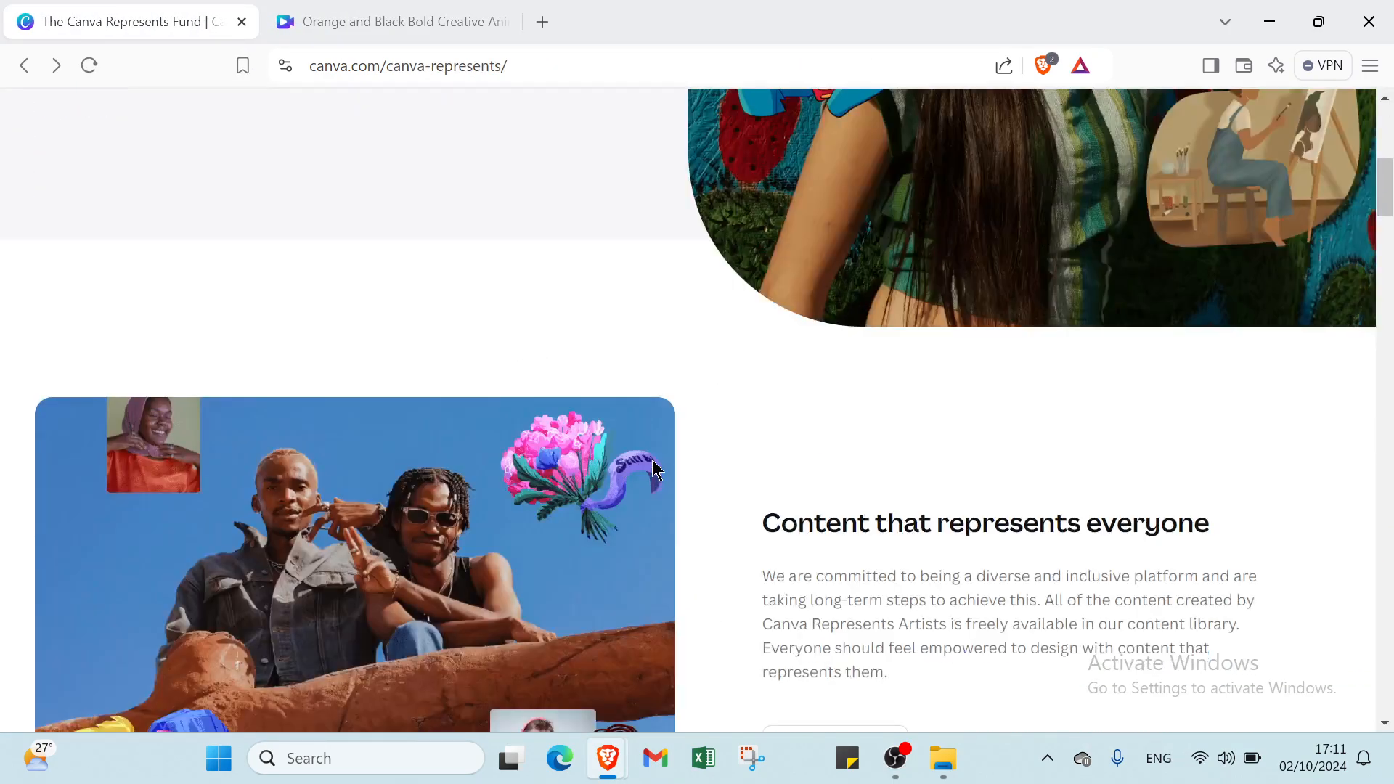
scroll(656, 469, up, 10)
mouse_move(278, 143)
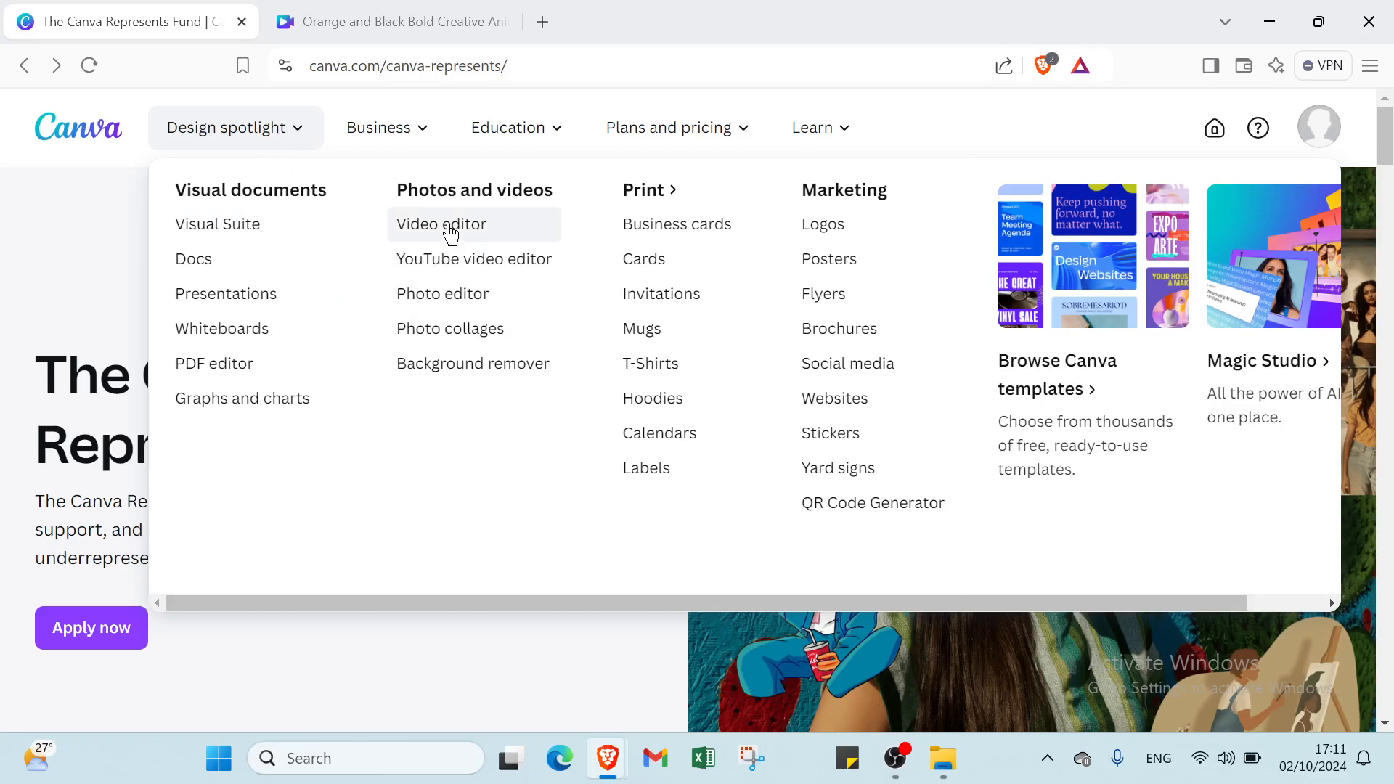
mouse_move(398, 150)
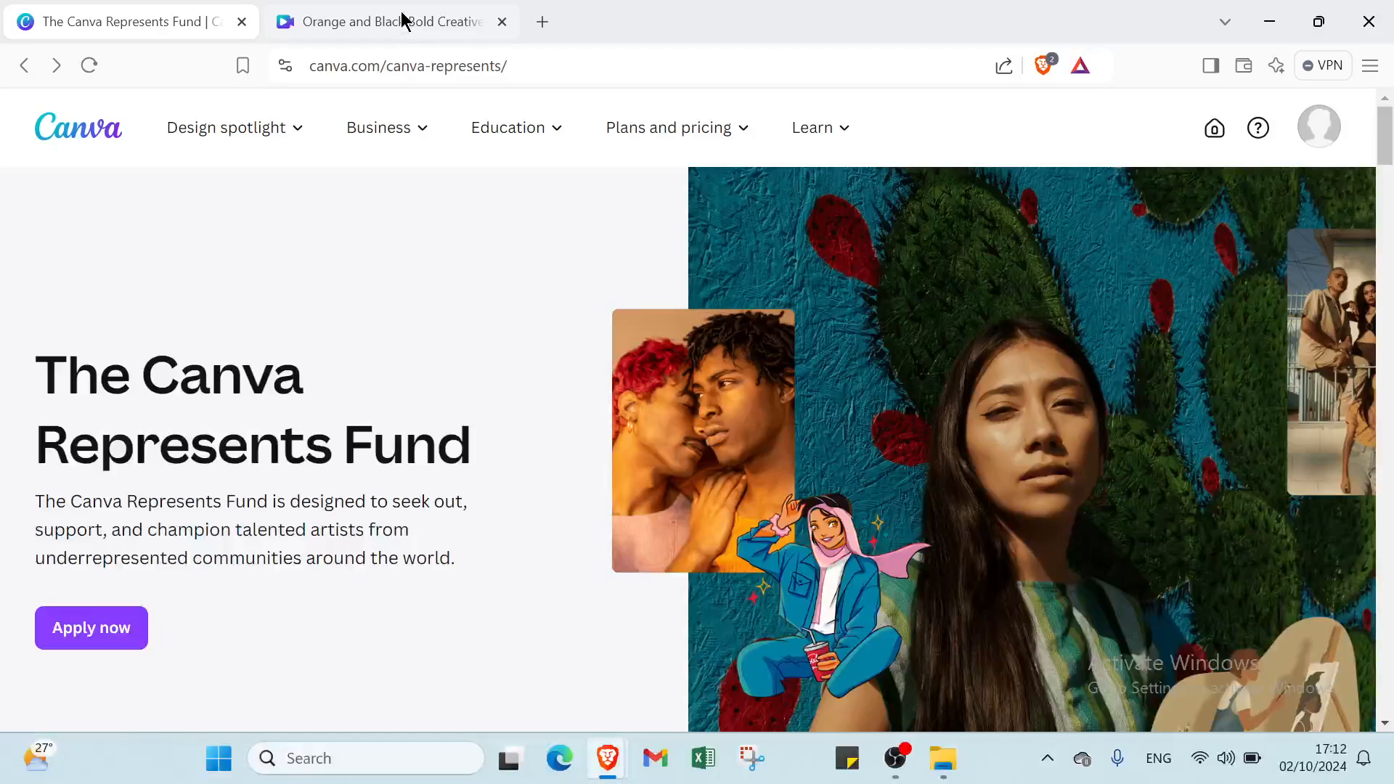
click(403, 20)
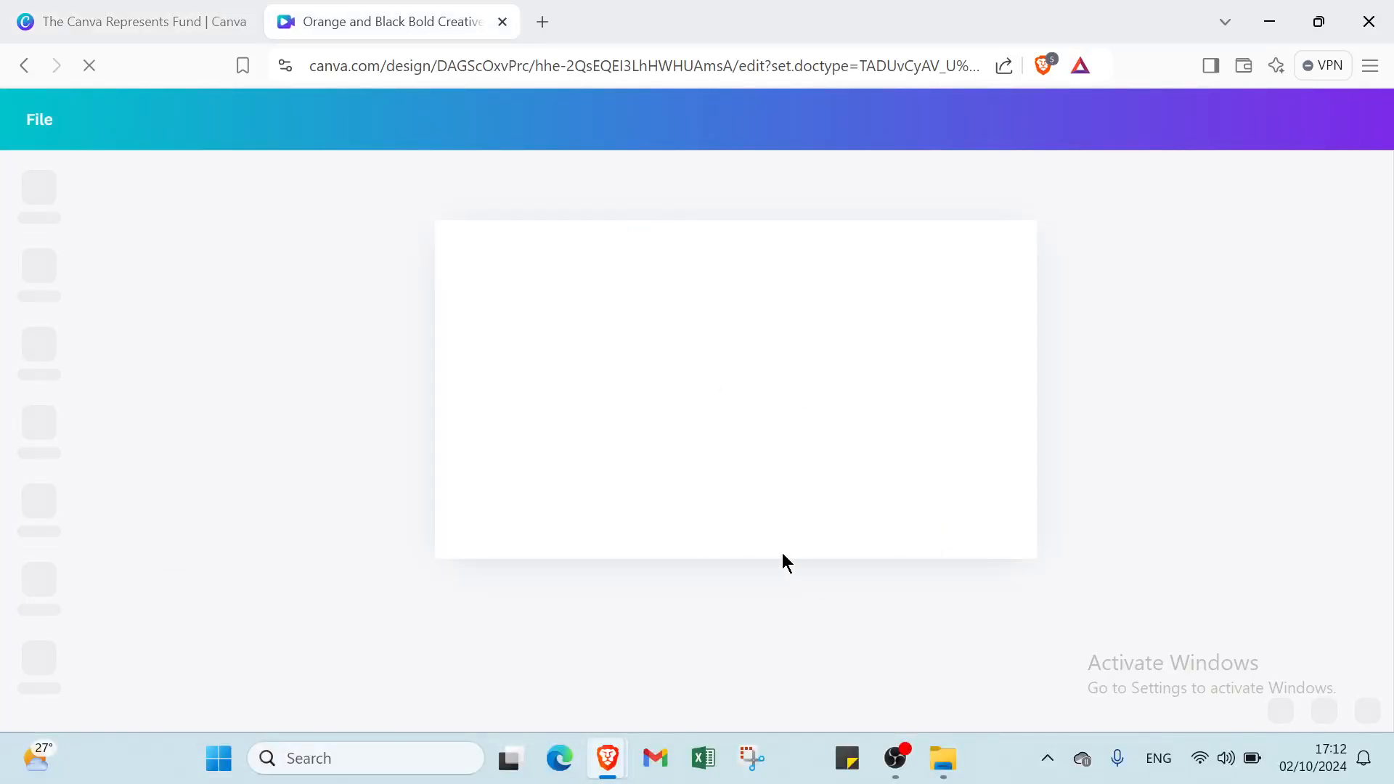
- Go through the intro video's pages and delete the large name title above SPORT CHANNEL on the third page
click(319, 459)
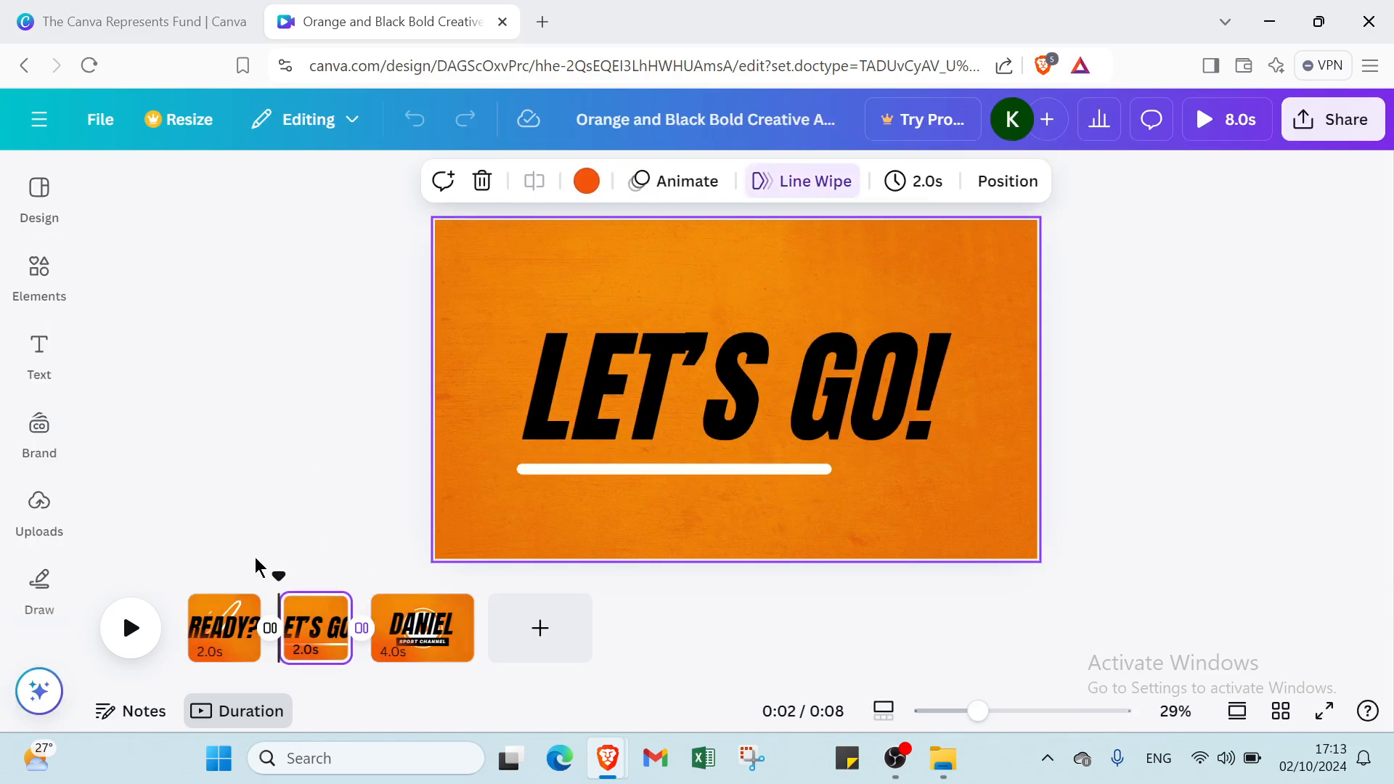
click(226, 631)
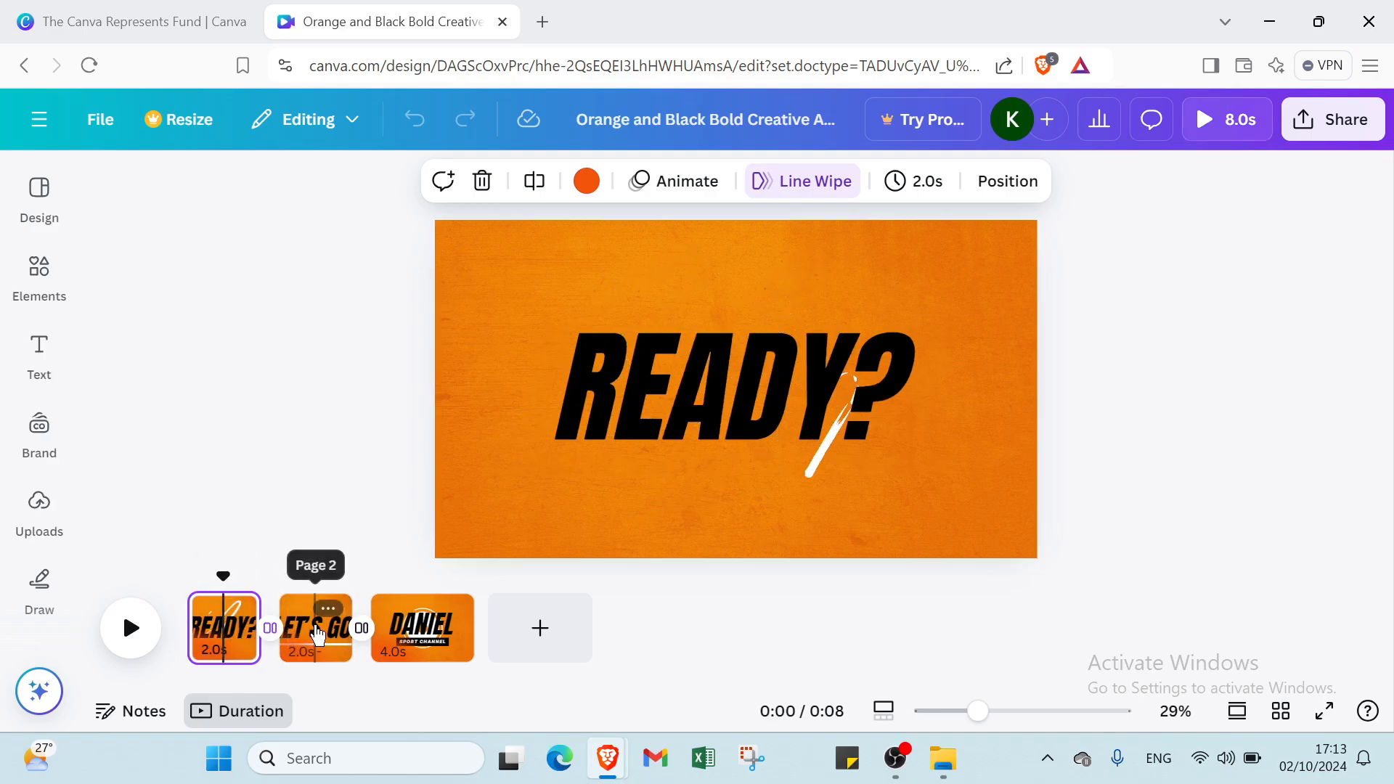
click(314, 631)
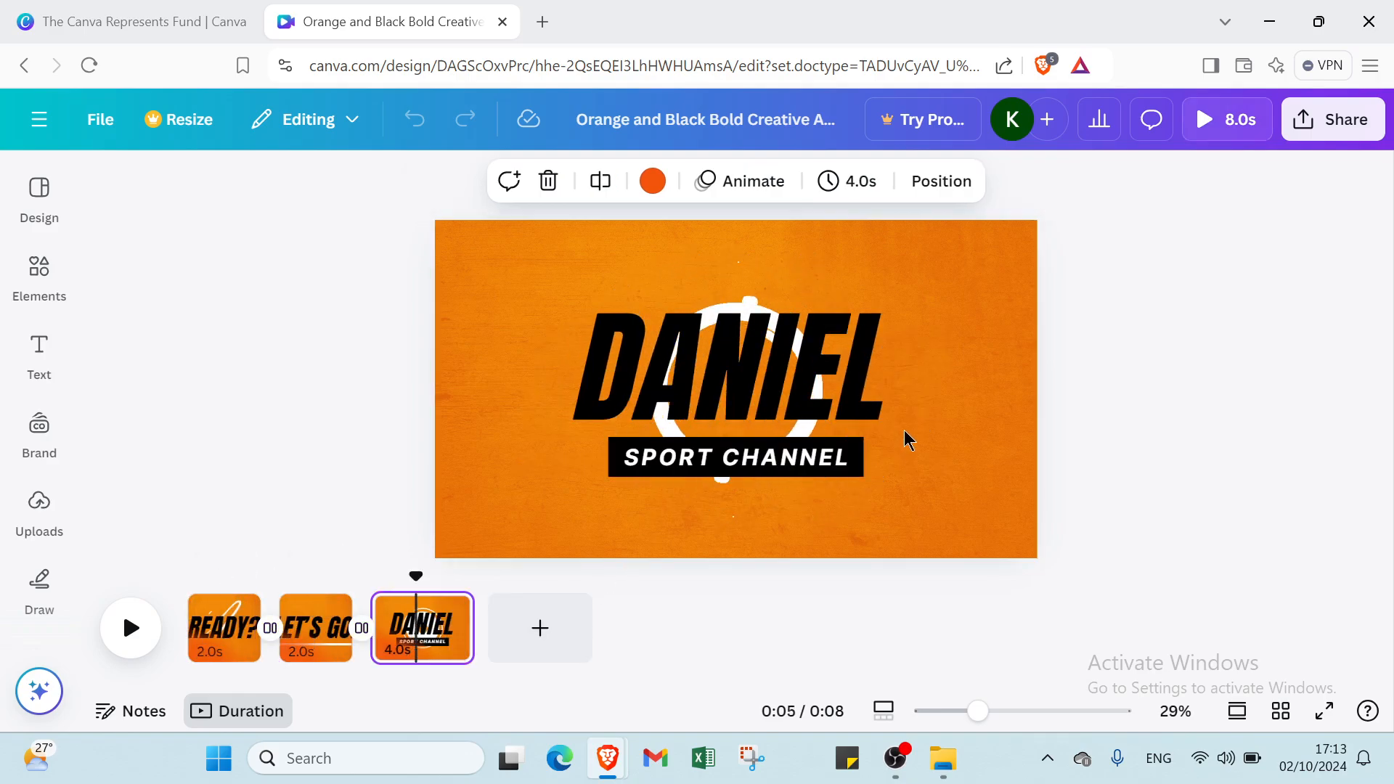
click(877, 375)
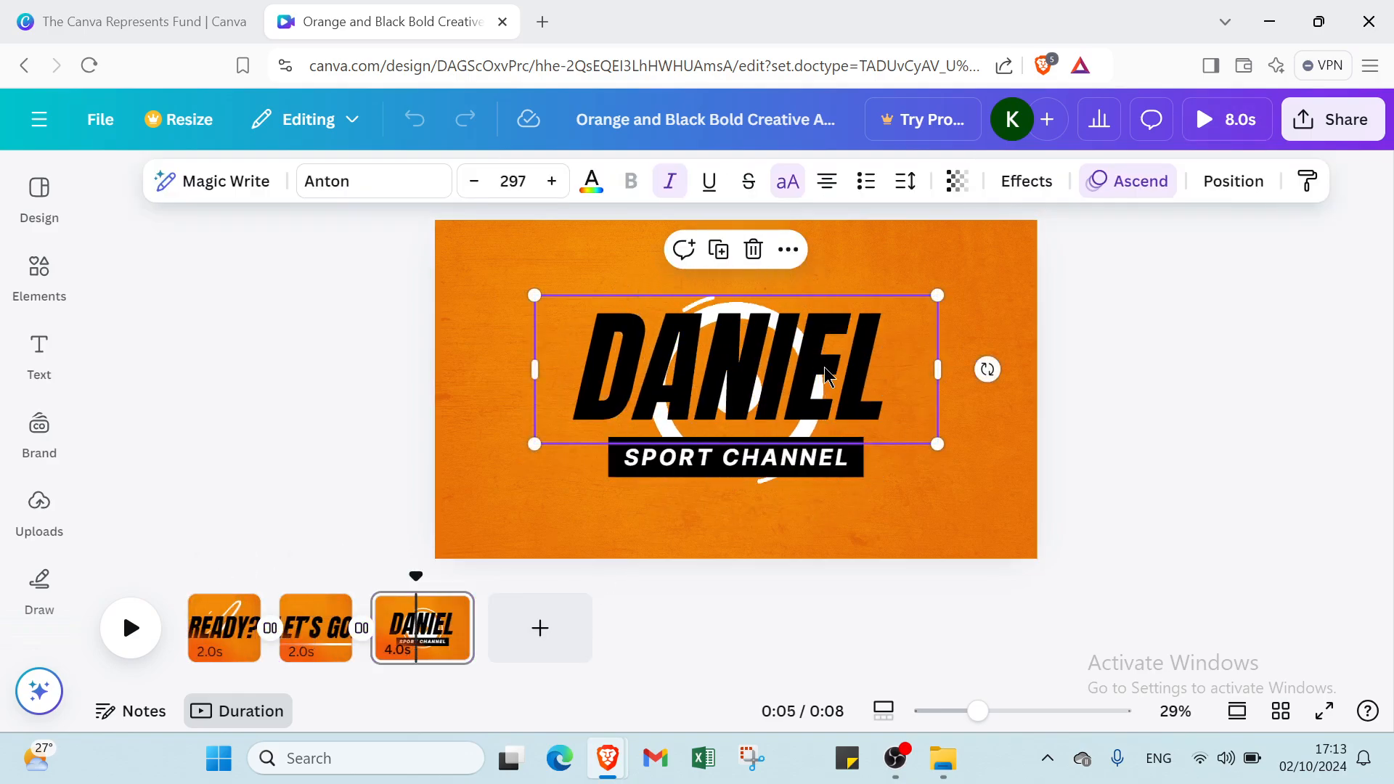
key(Delete)
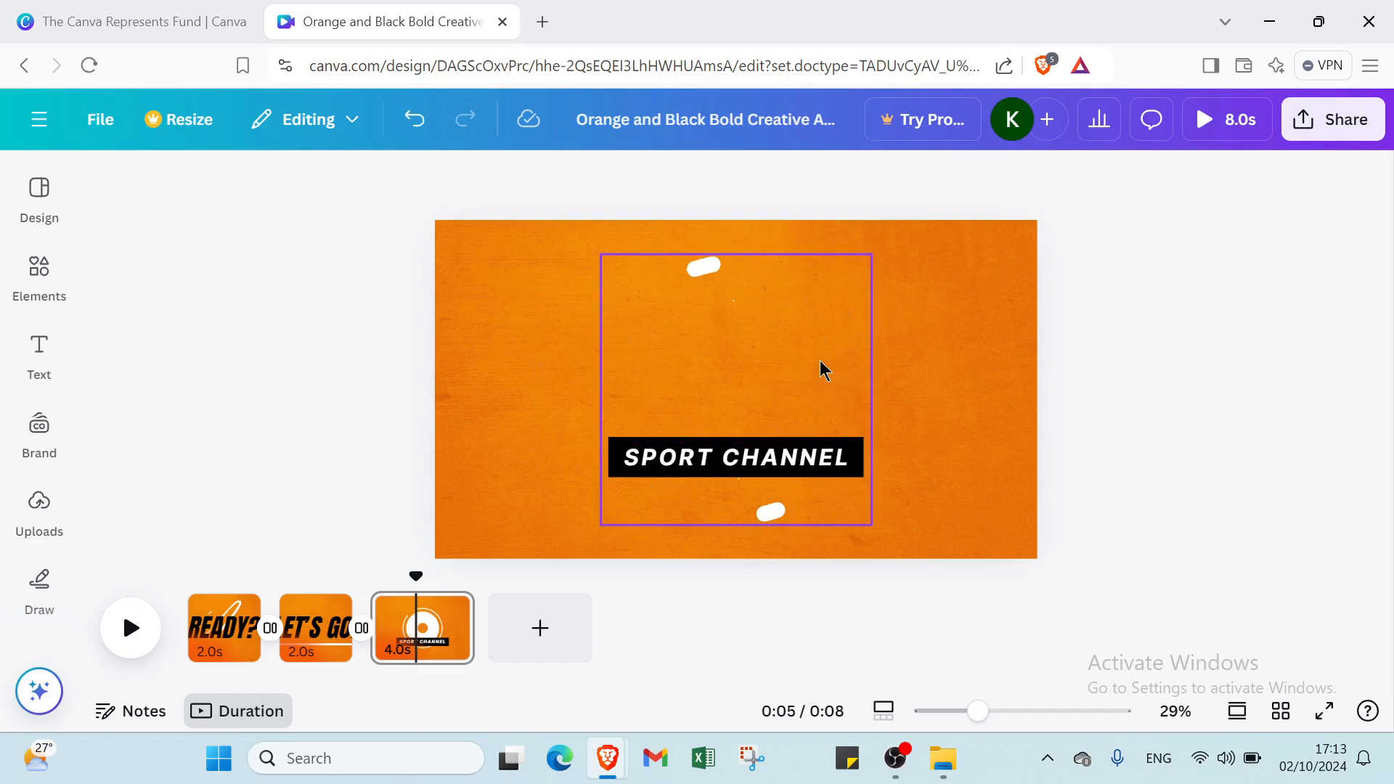
- Add a heading above SPORT CHANNEL on the third page, enlarge it to about font size 122 and widen its text box
click(38, 350)
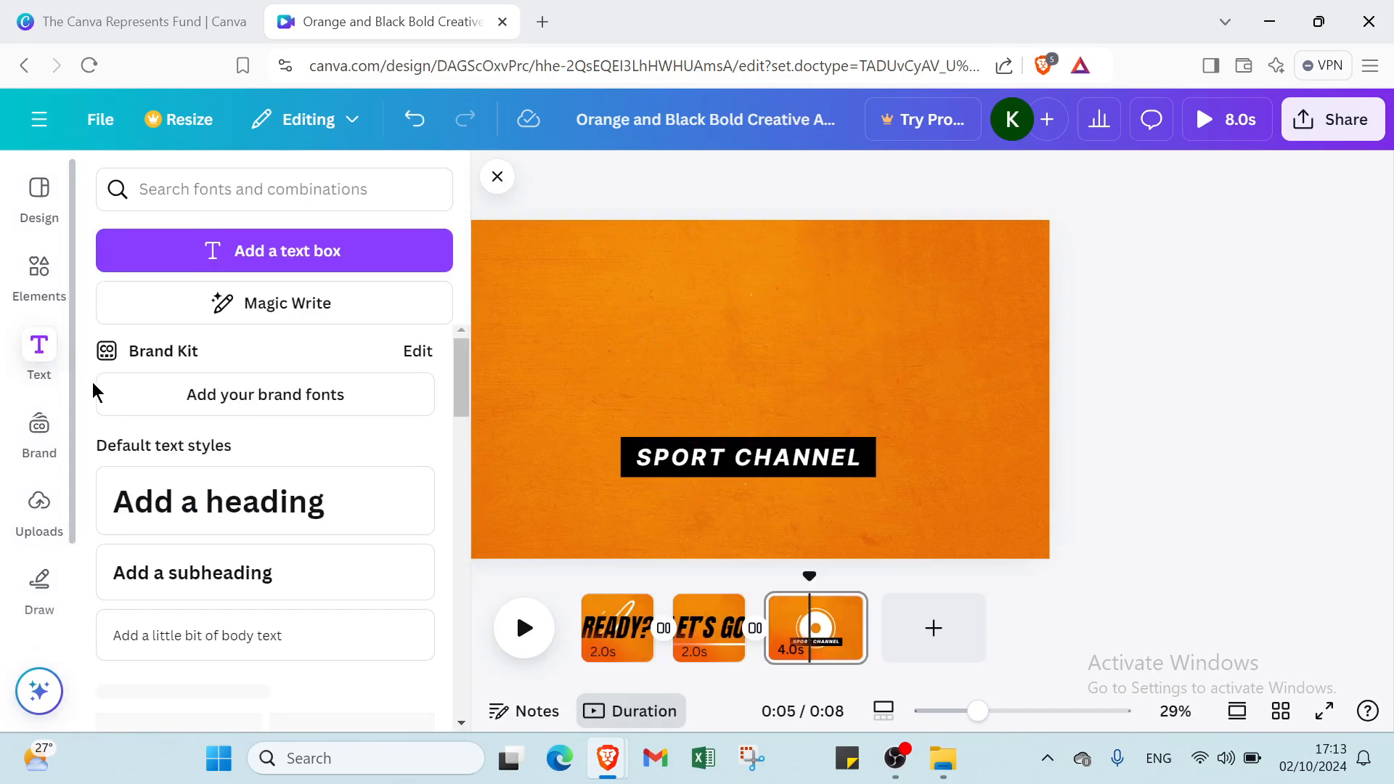
click(215, 500)
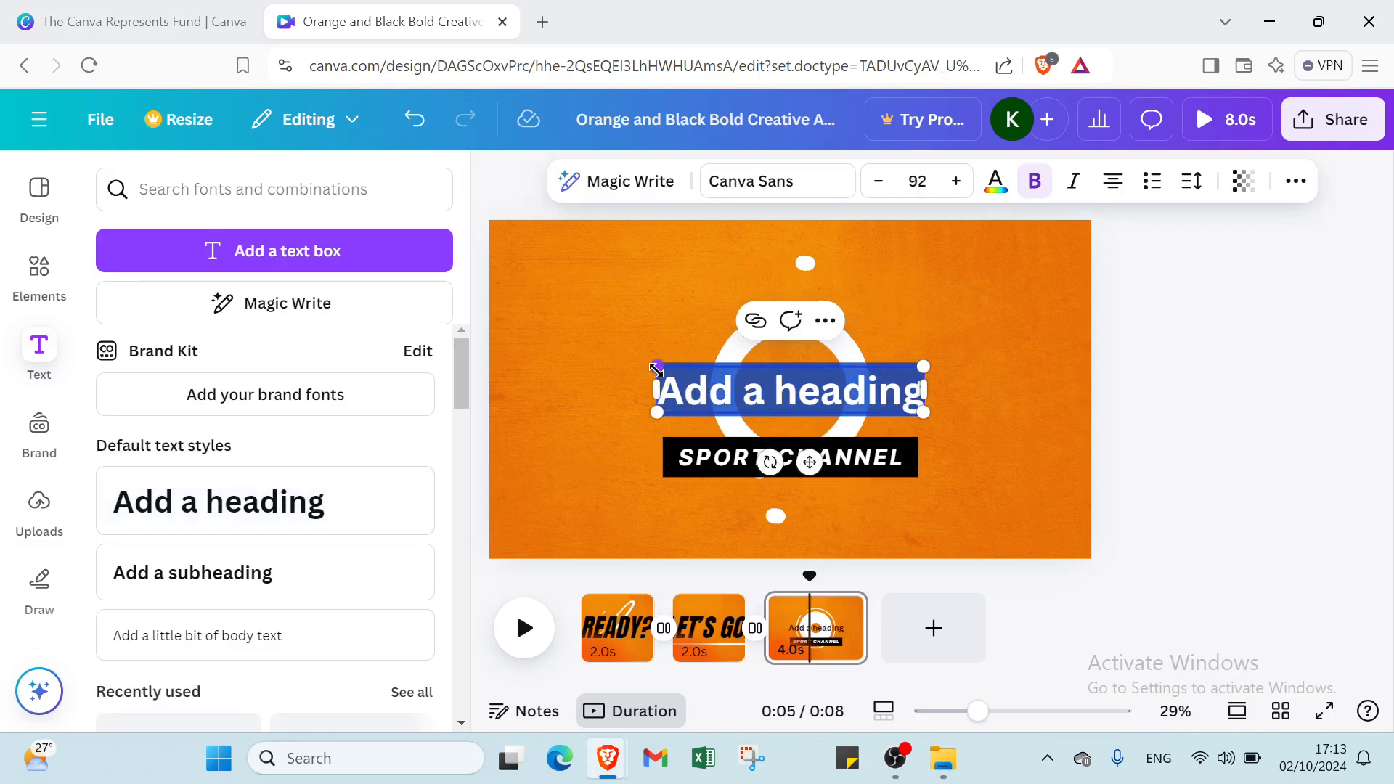
drag(656, 369, 585, 261)
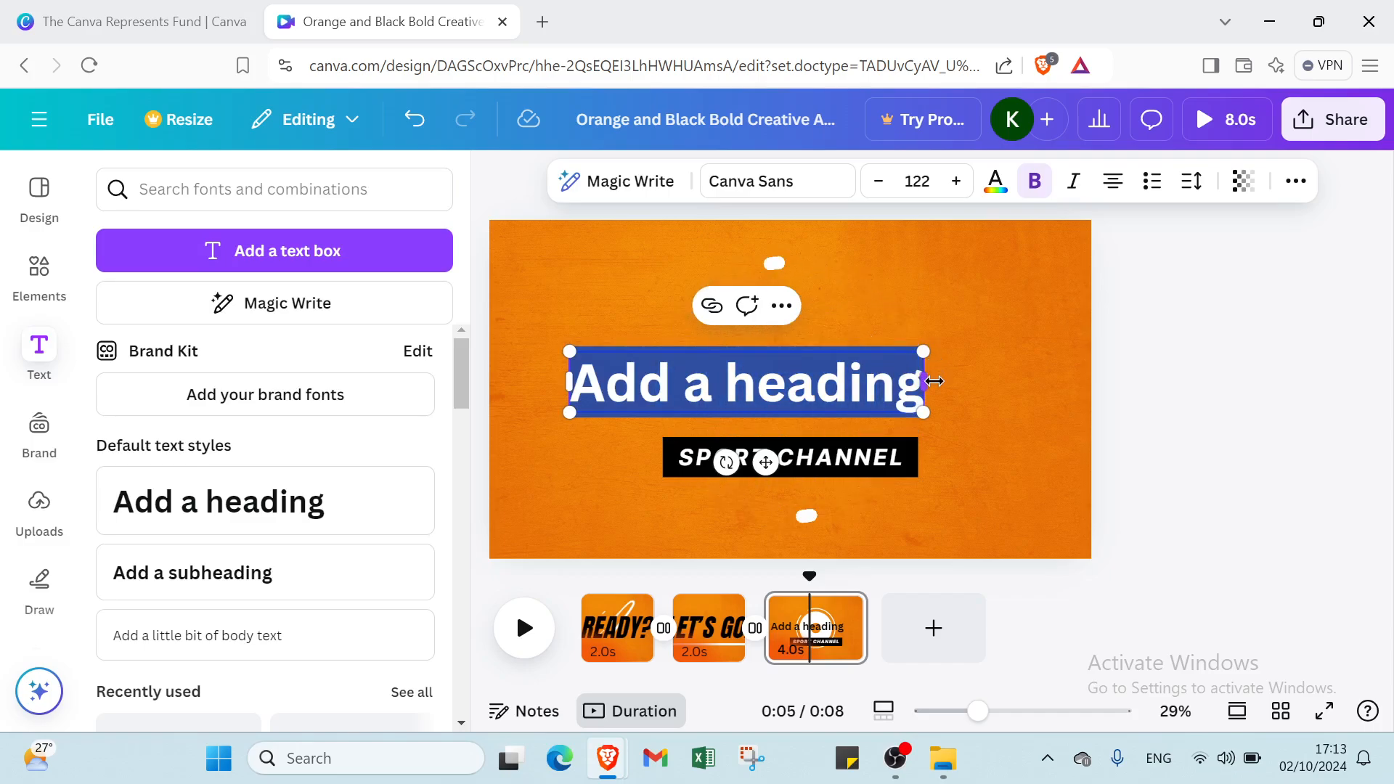
drag(934, 381, 1025, 376)
click(949, 320)
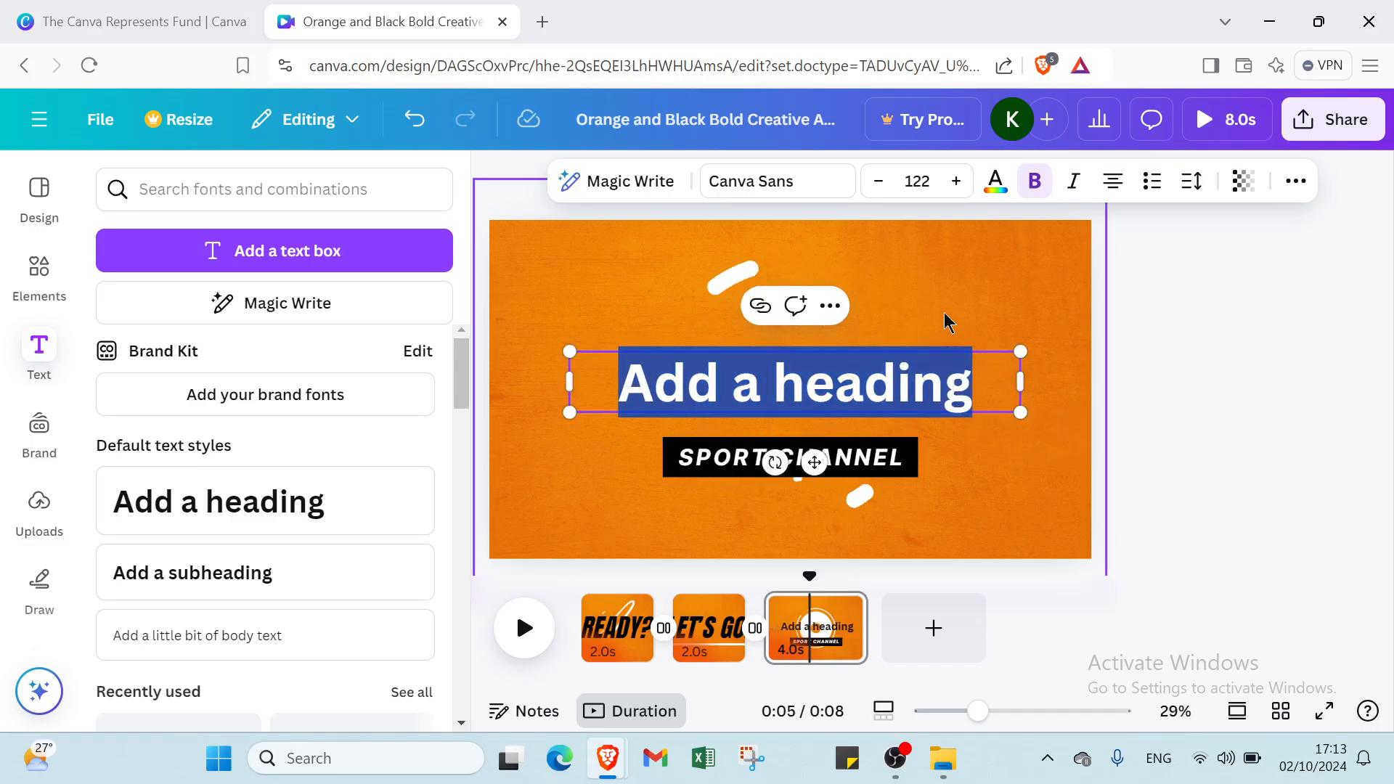
- Replace the placeholder heading text on the third page with "it s me"
click(963, 382)
click(969, 382)
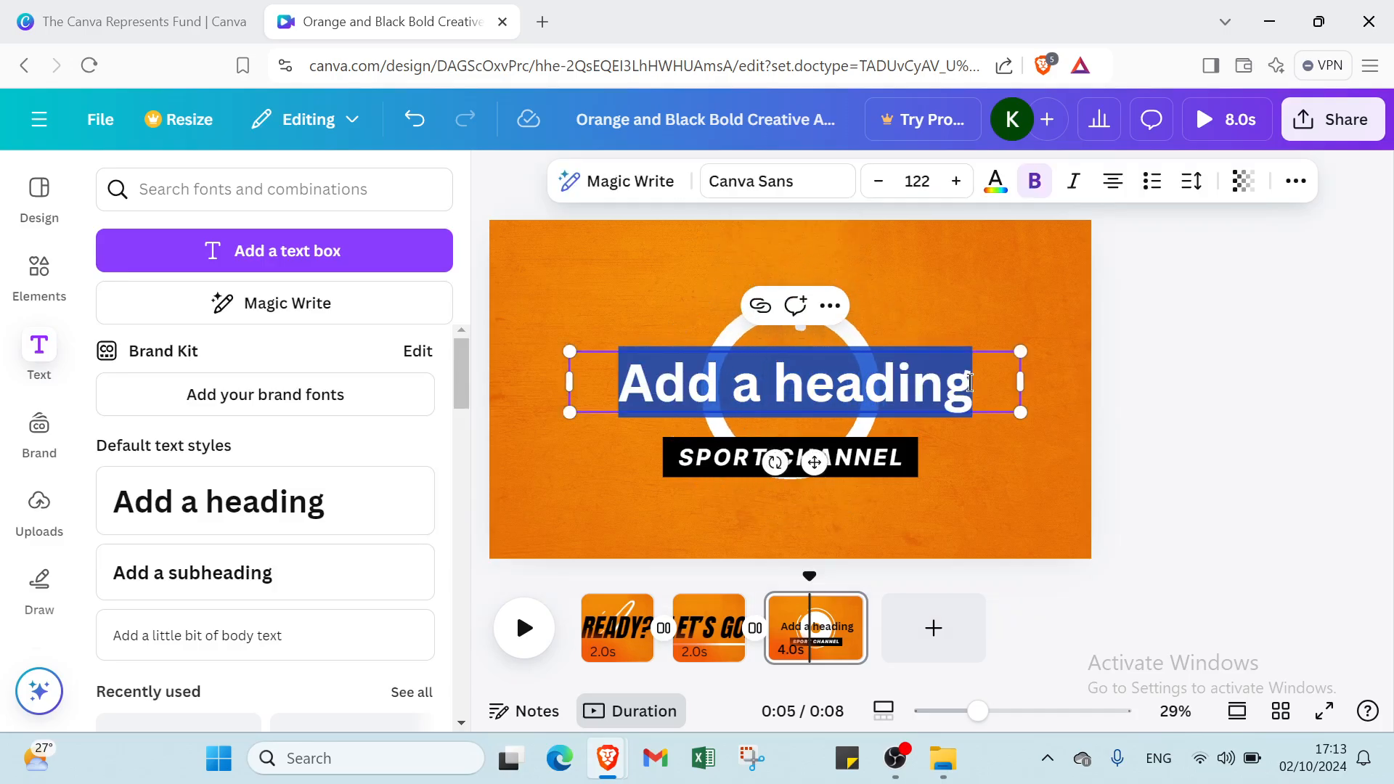
key(BackSpace)
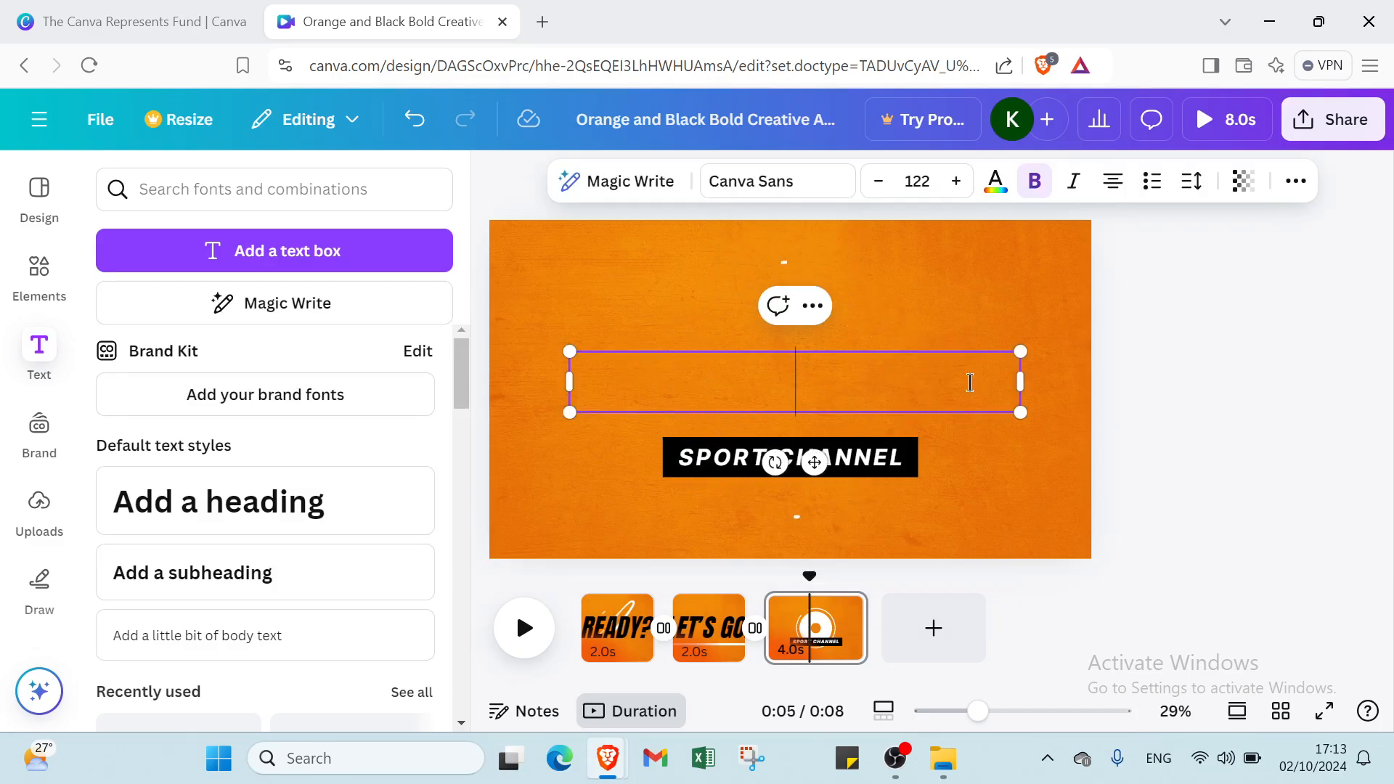
text(it)
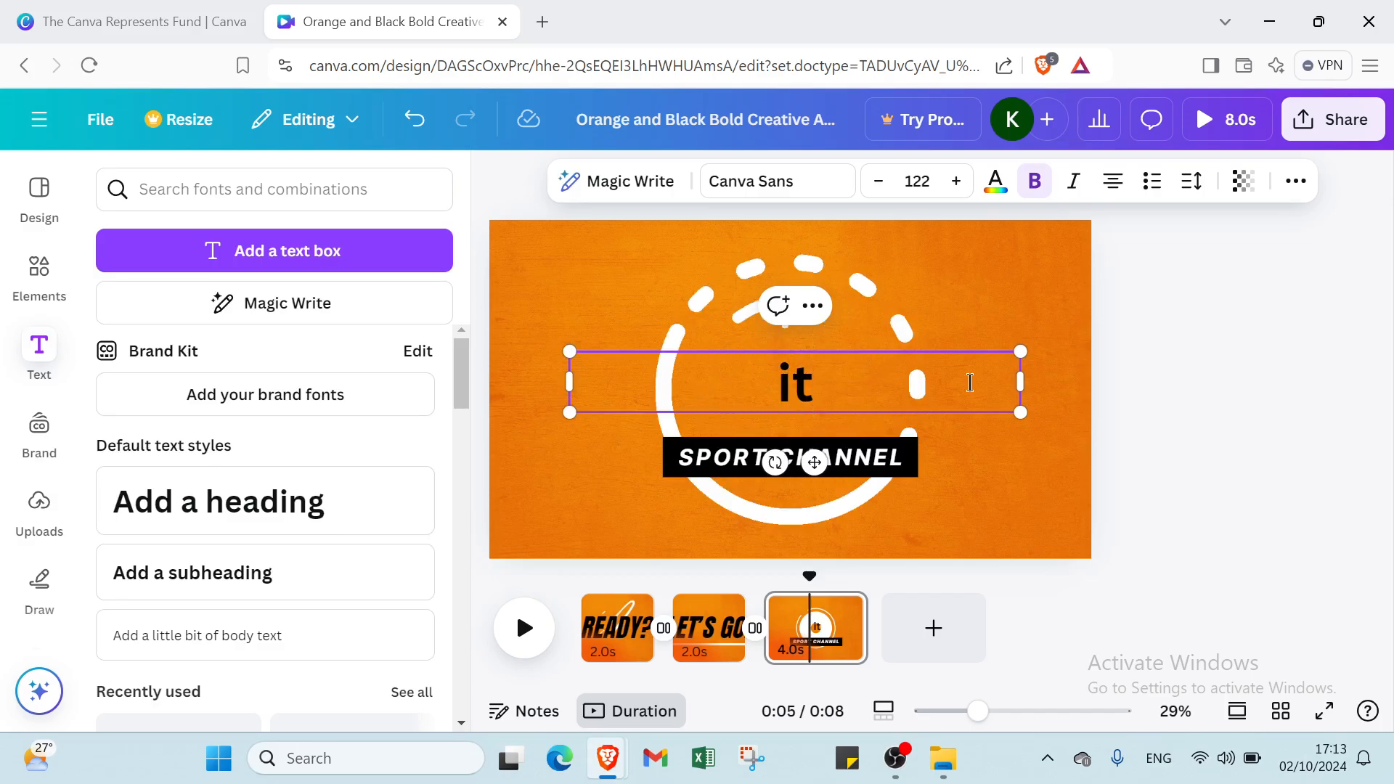
text( s m)
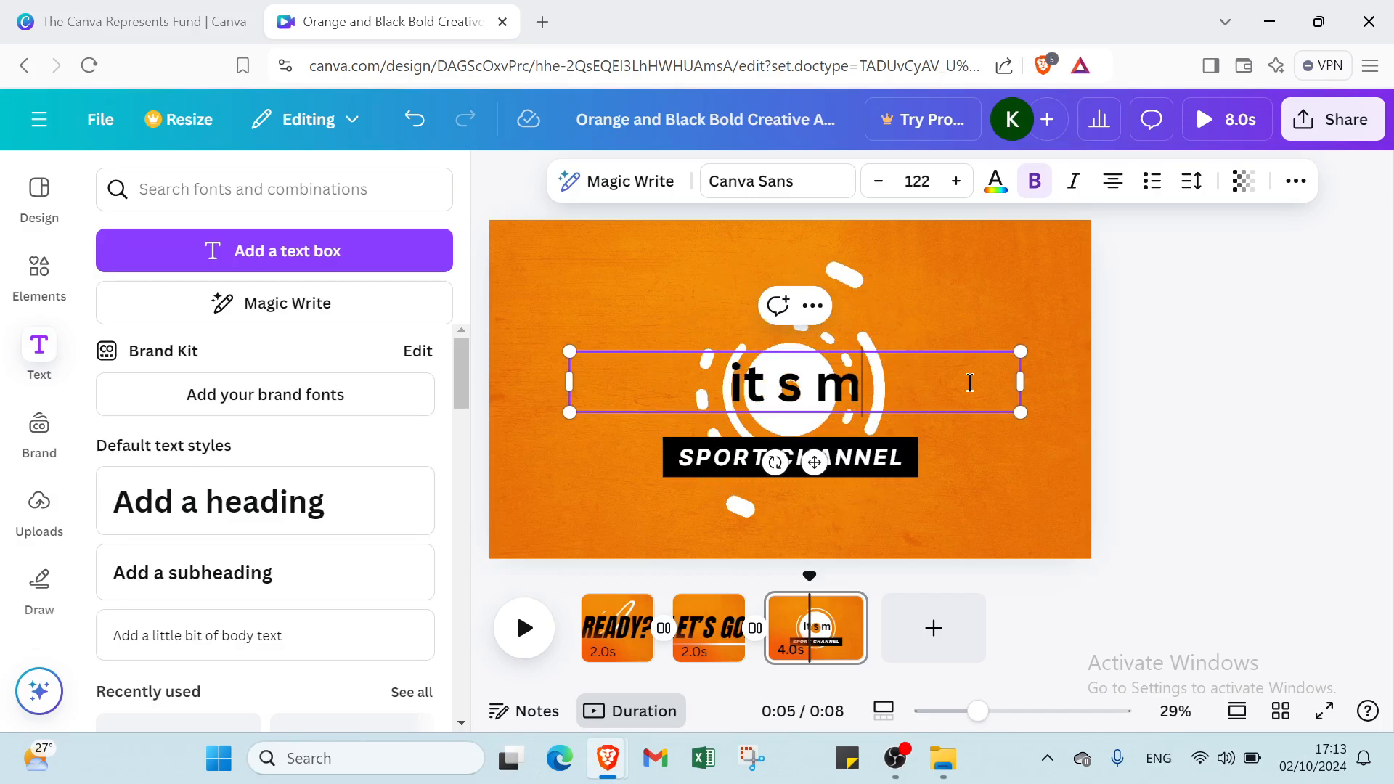
text(e)
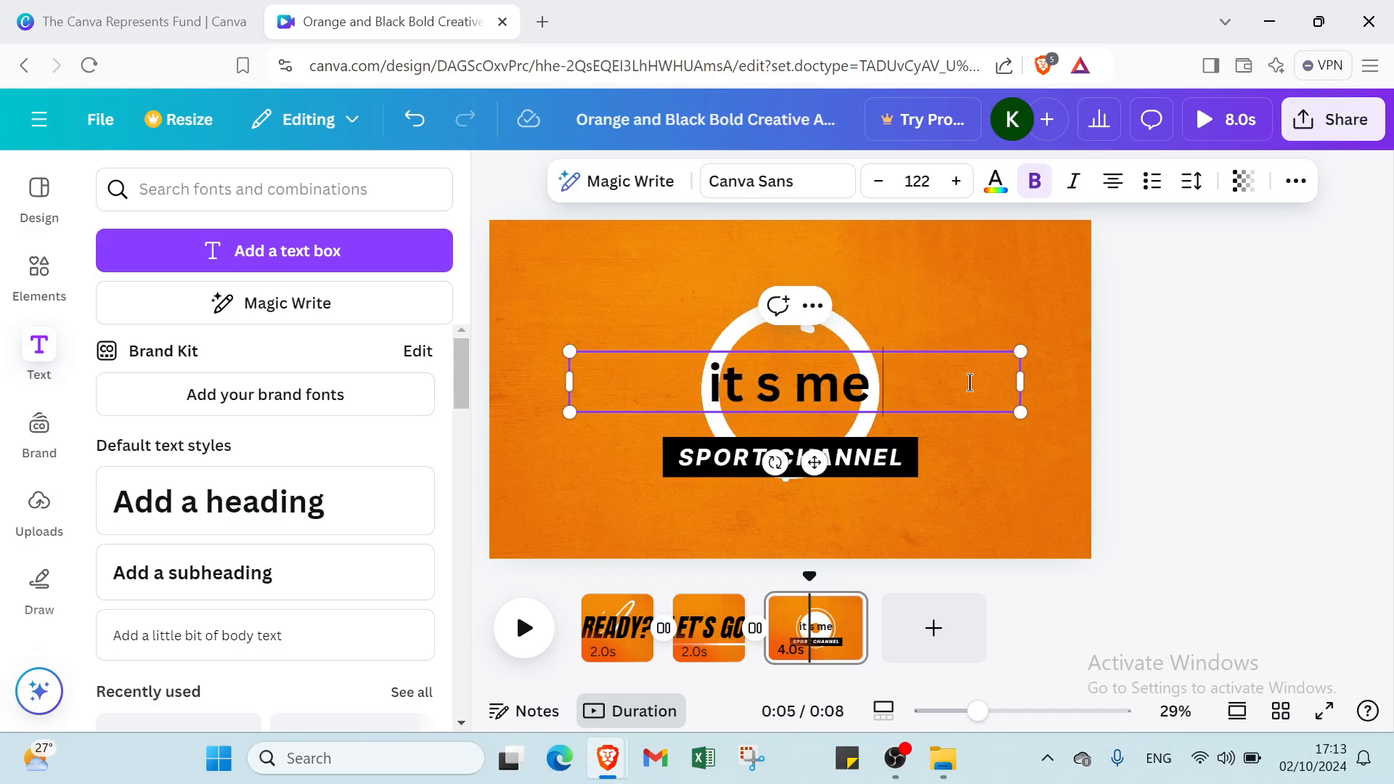
- Delete the SPORT CHANNEL text on the third page and recolor the black bar behind it to medium gray
click(876, 463)
key(Delete)
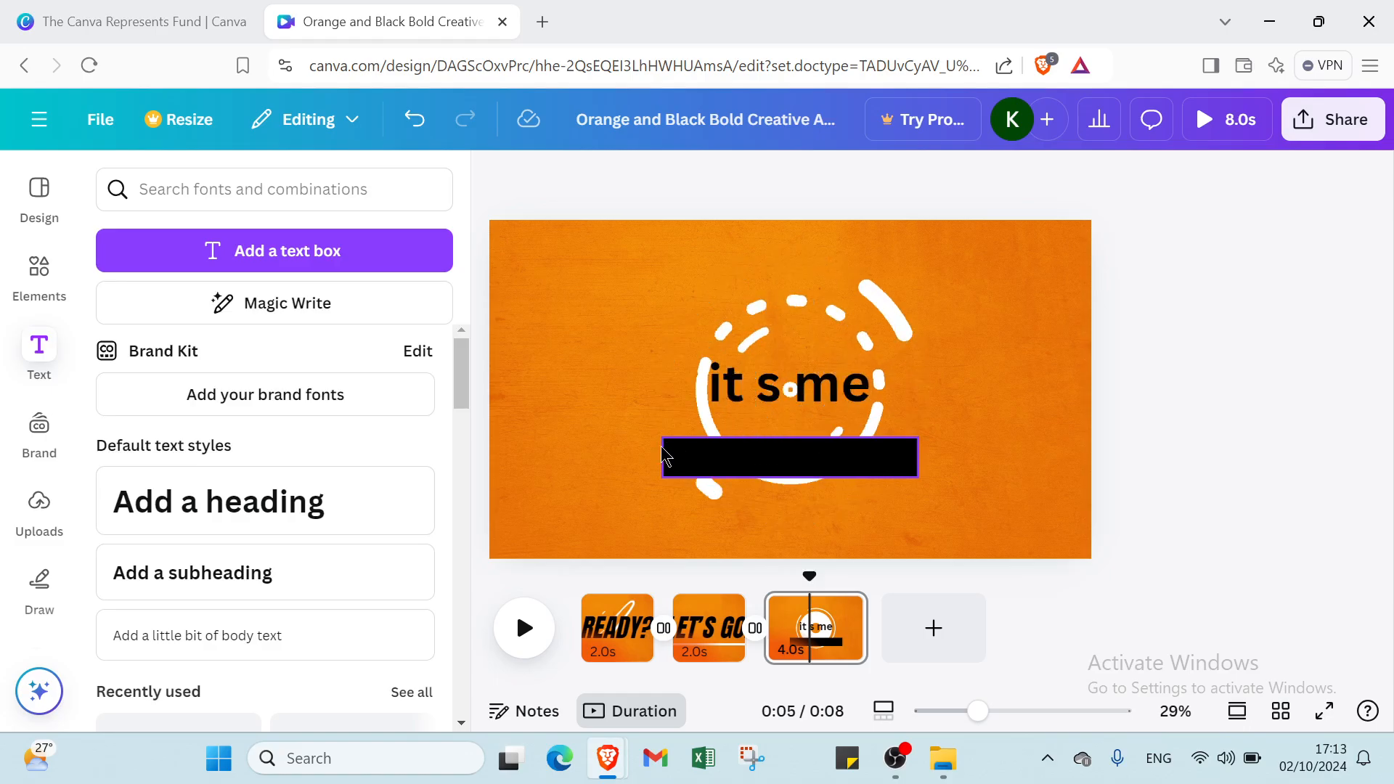
click(705, 451)
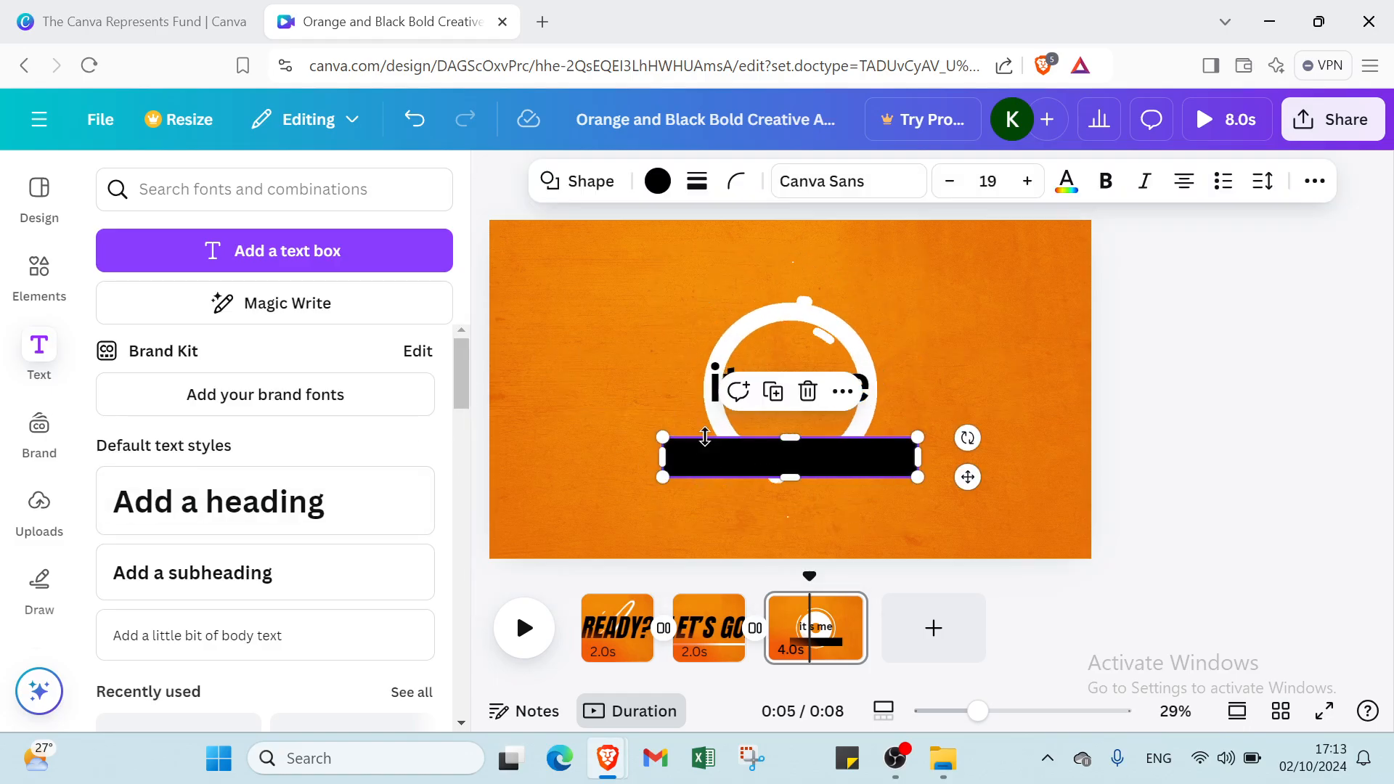
click(658, 181)
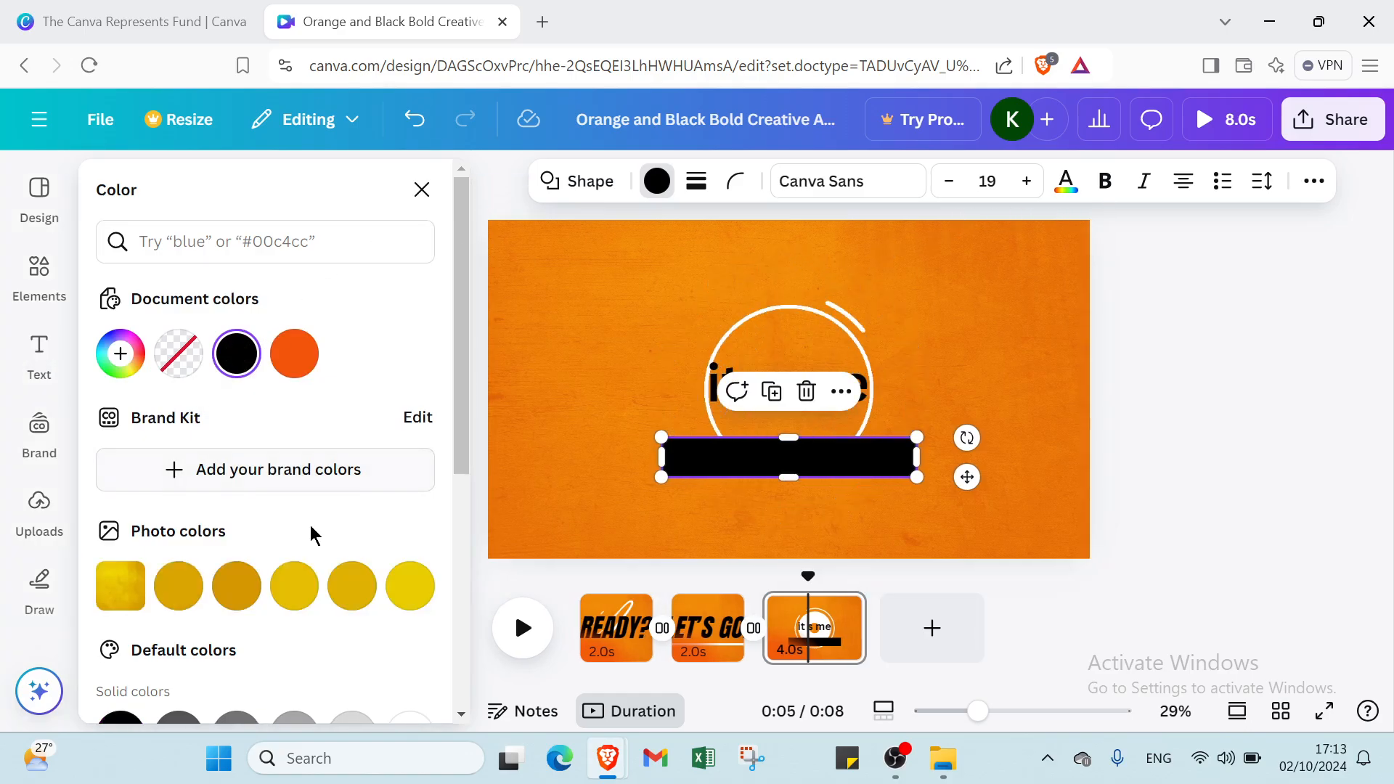
scroll(312, 552, down, 1)
click(301, 667)
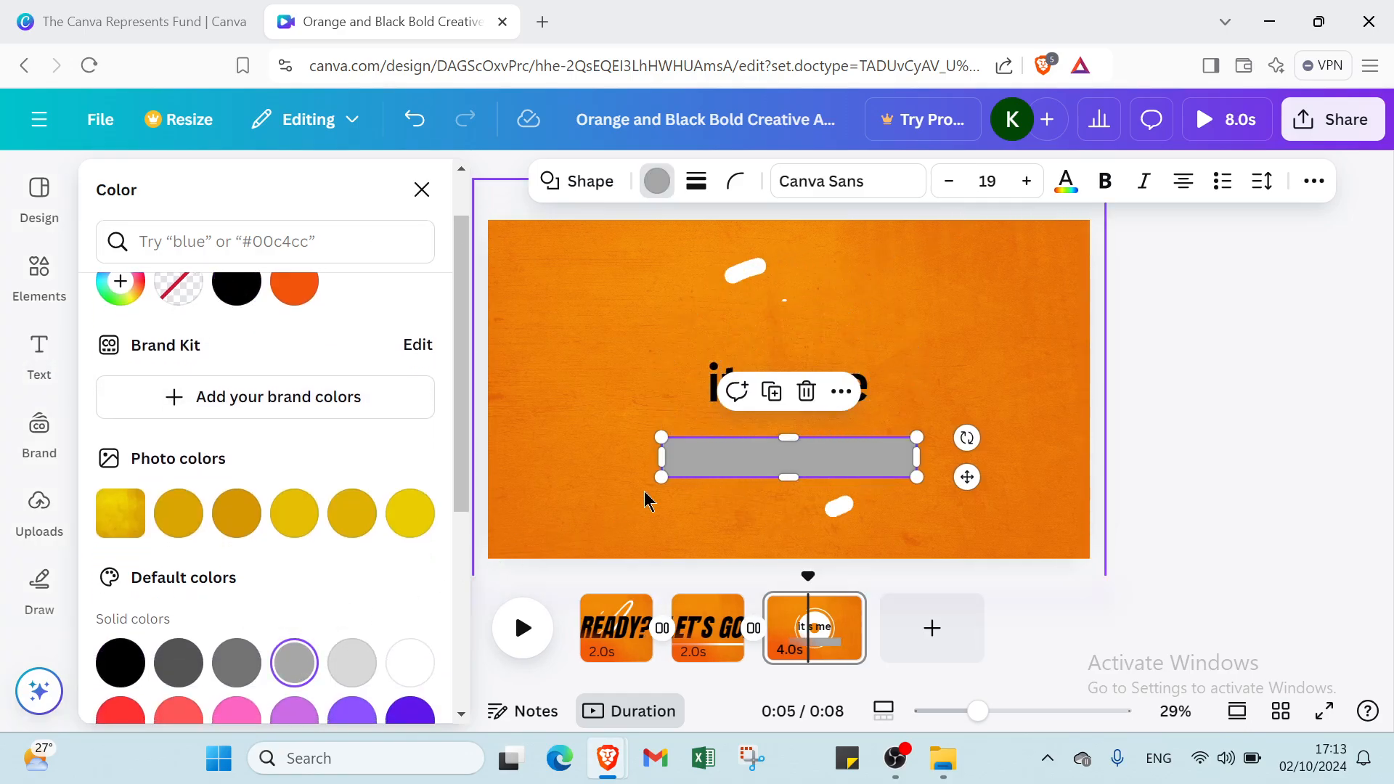
- Add the text "channel" inside the gray bar at font size 103
click(704, 456)
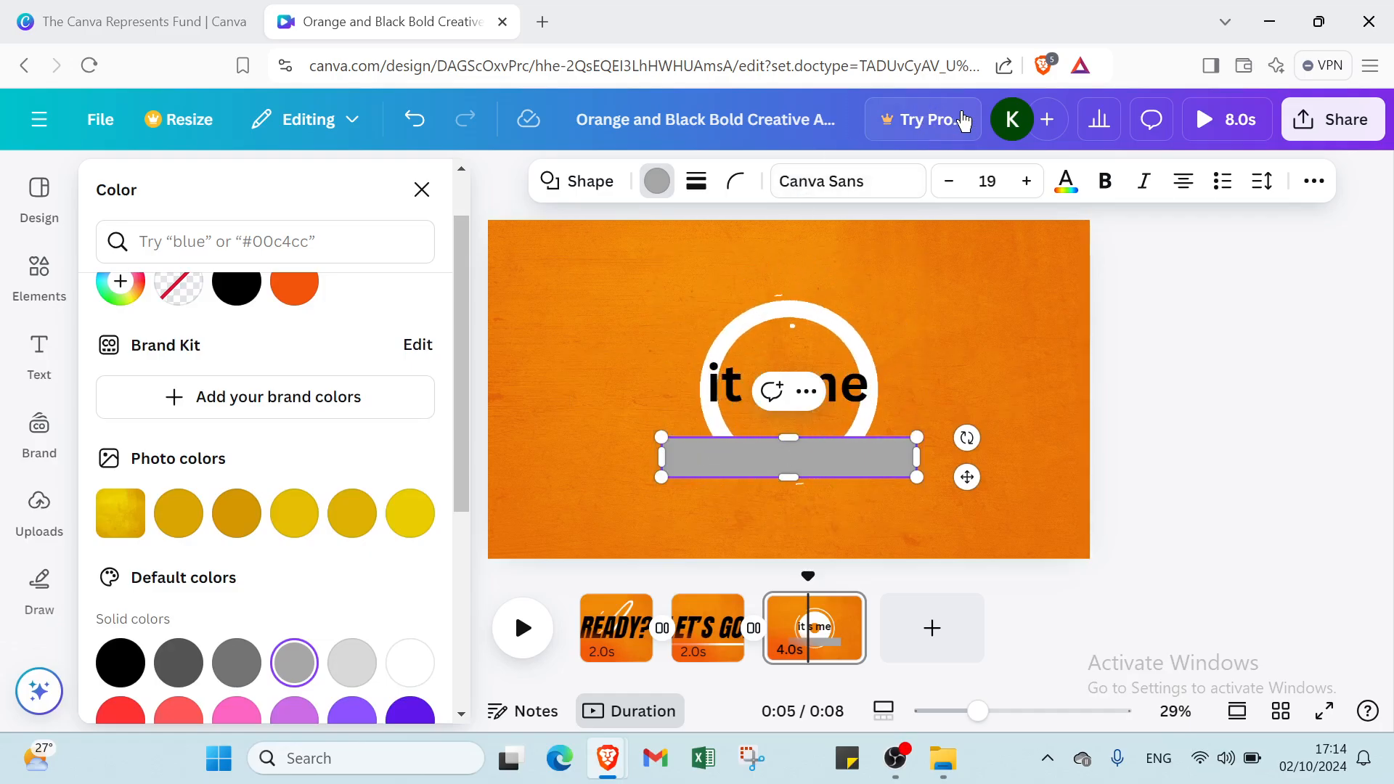
click(1027, 183)
click(1027, 183)
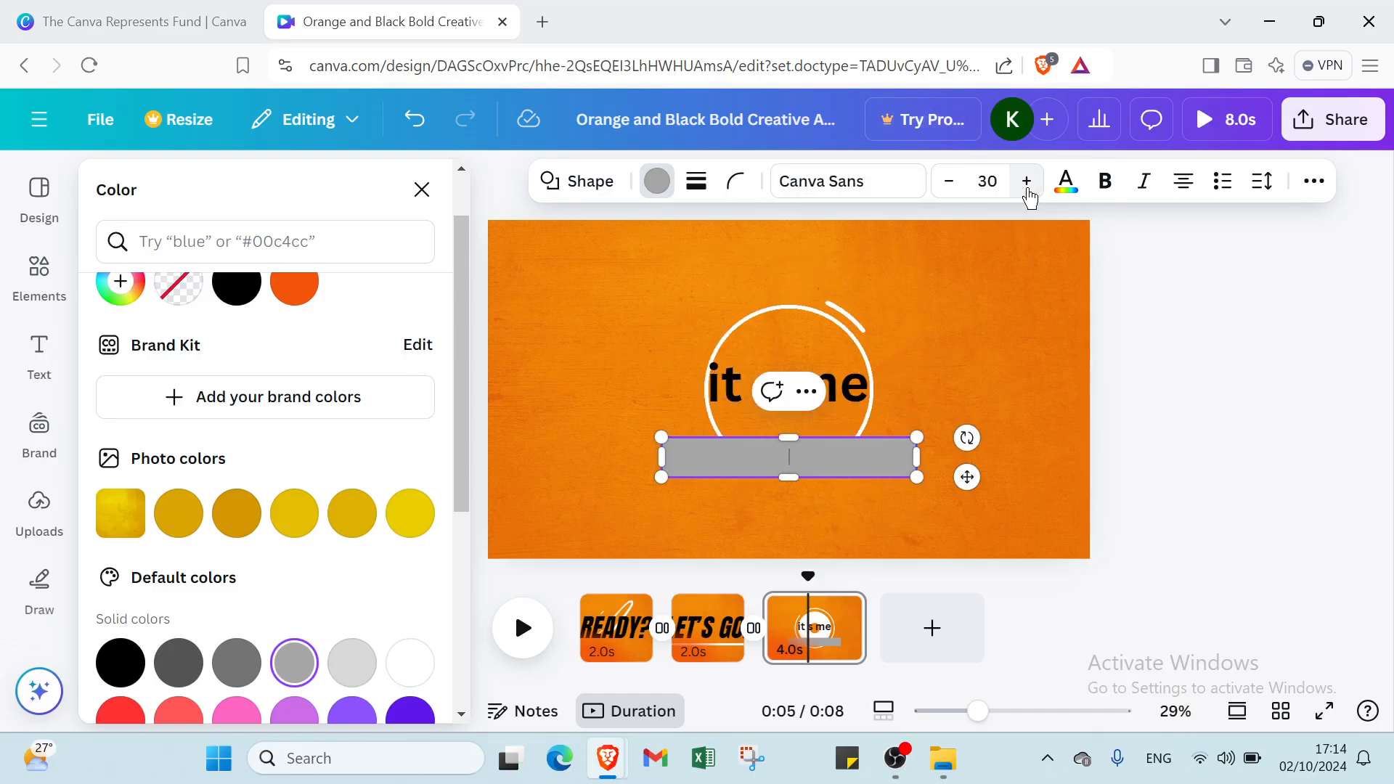
click(1027, 181)
click(1027, 181)
click(1027, 182)
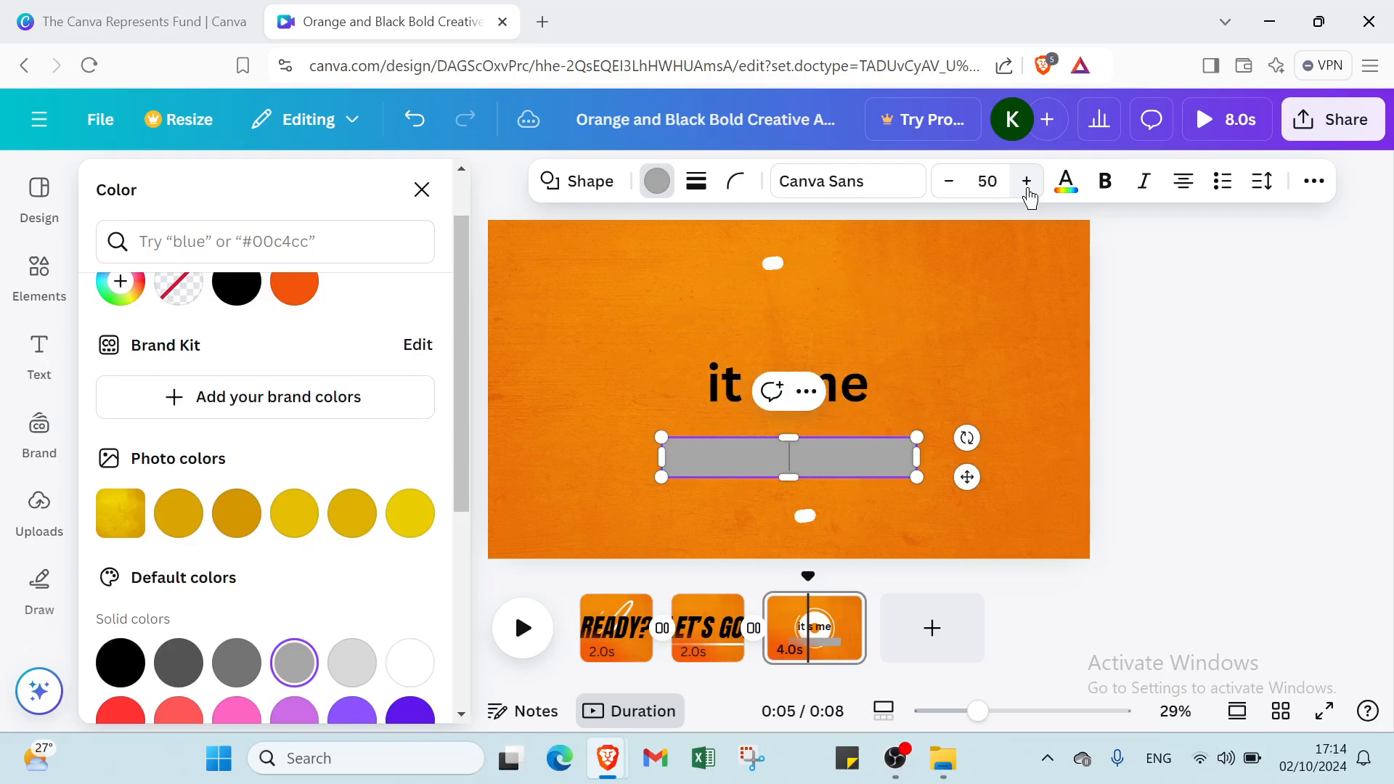
click(1027, 182)
click(1027, 181)
click(1027, 182)
click(1027, 182)
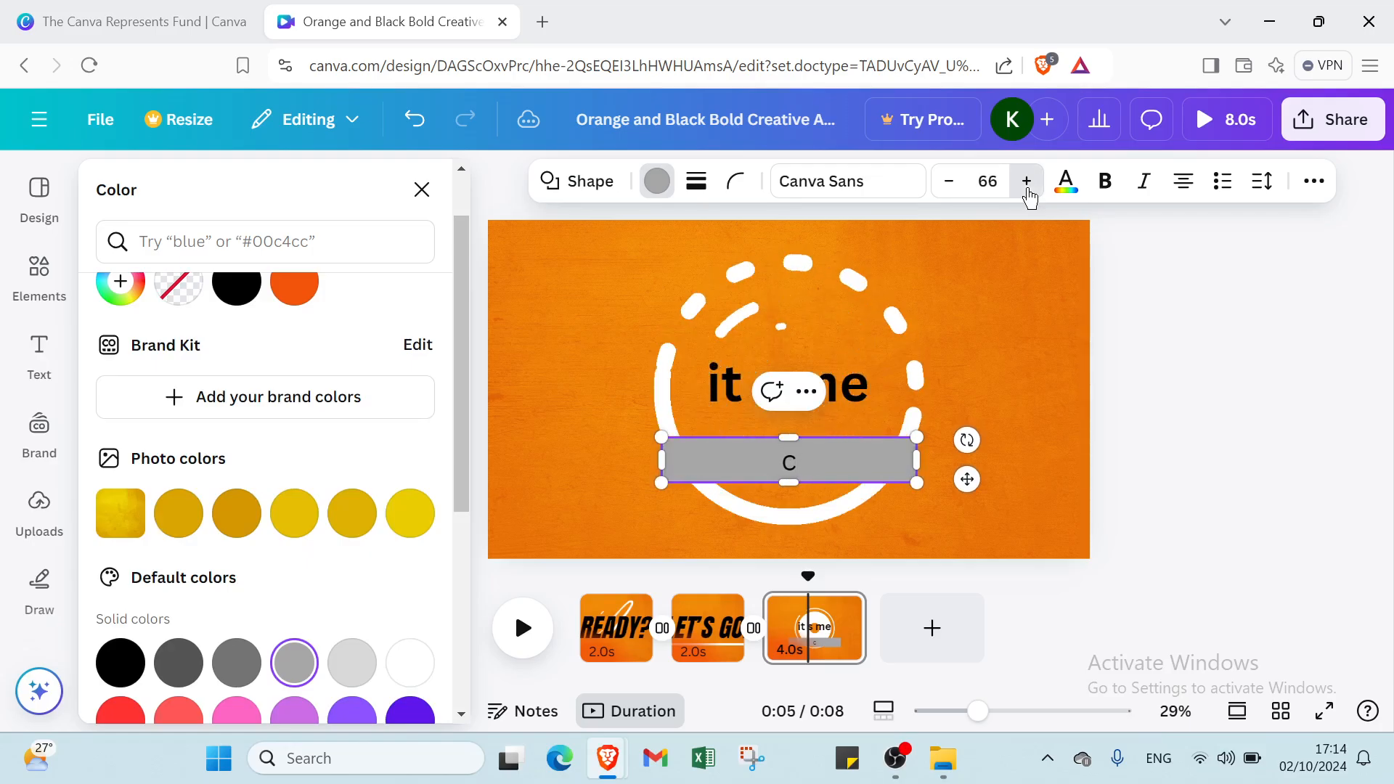
click(1027, 182)
click(1027, 183)
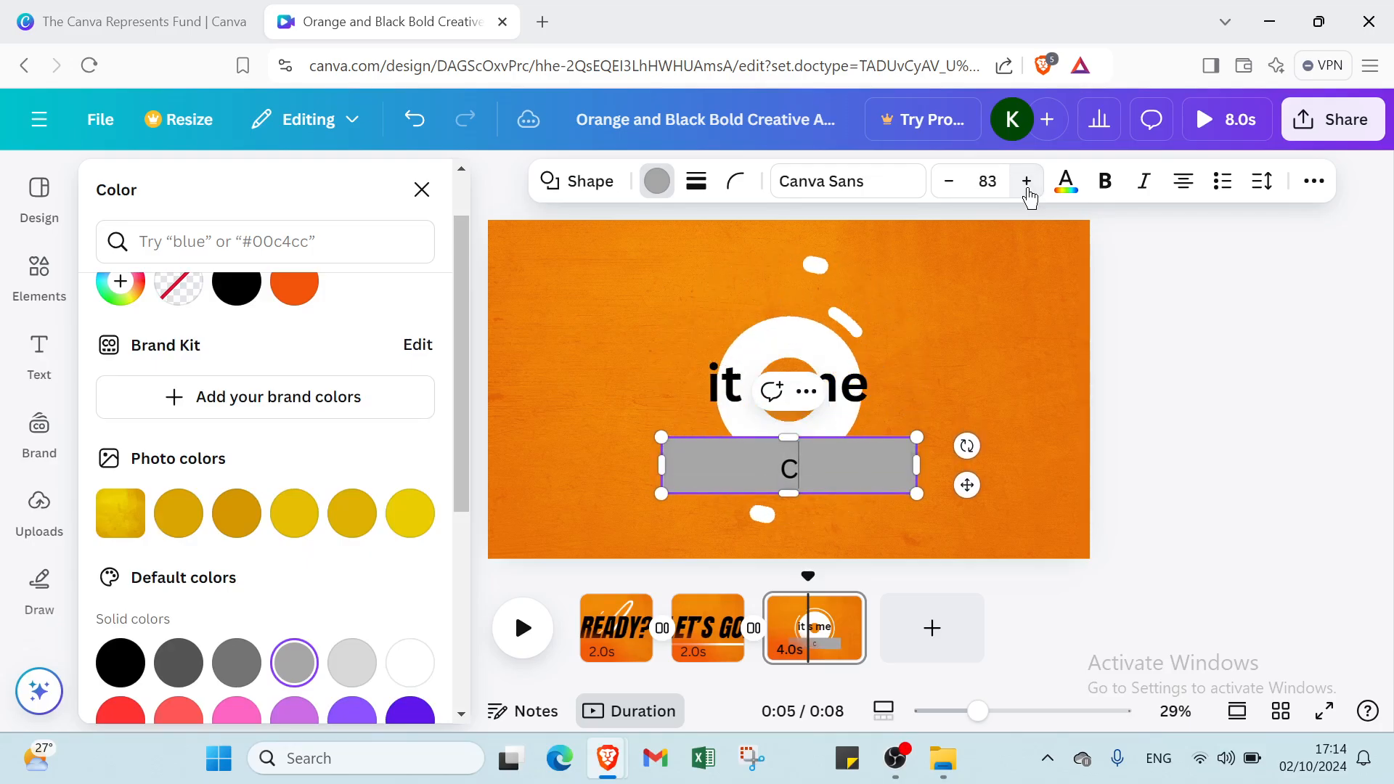
click(1026, 183)
click(1027, 183)
click(1027, 183)
click(1026, 183)
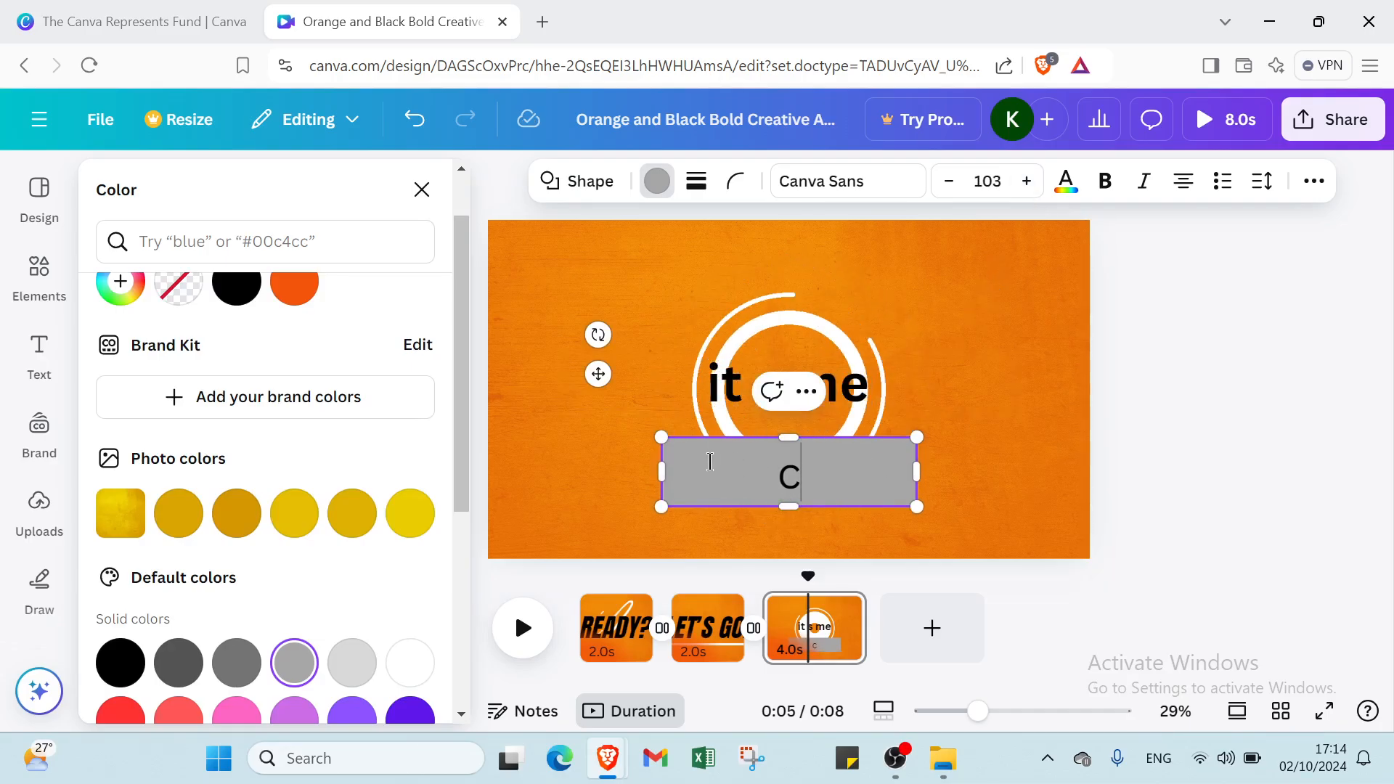
text(hannel)
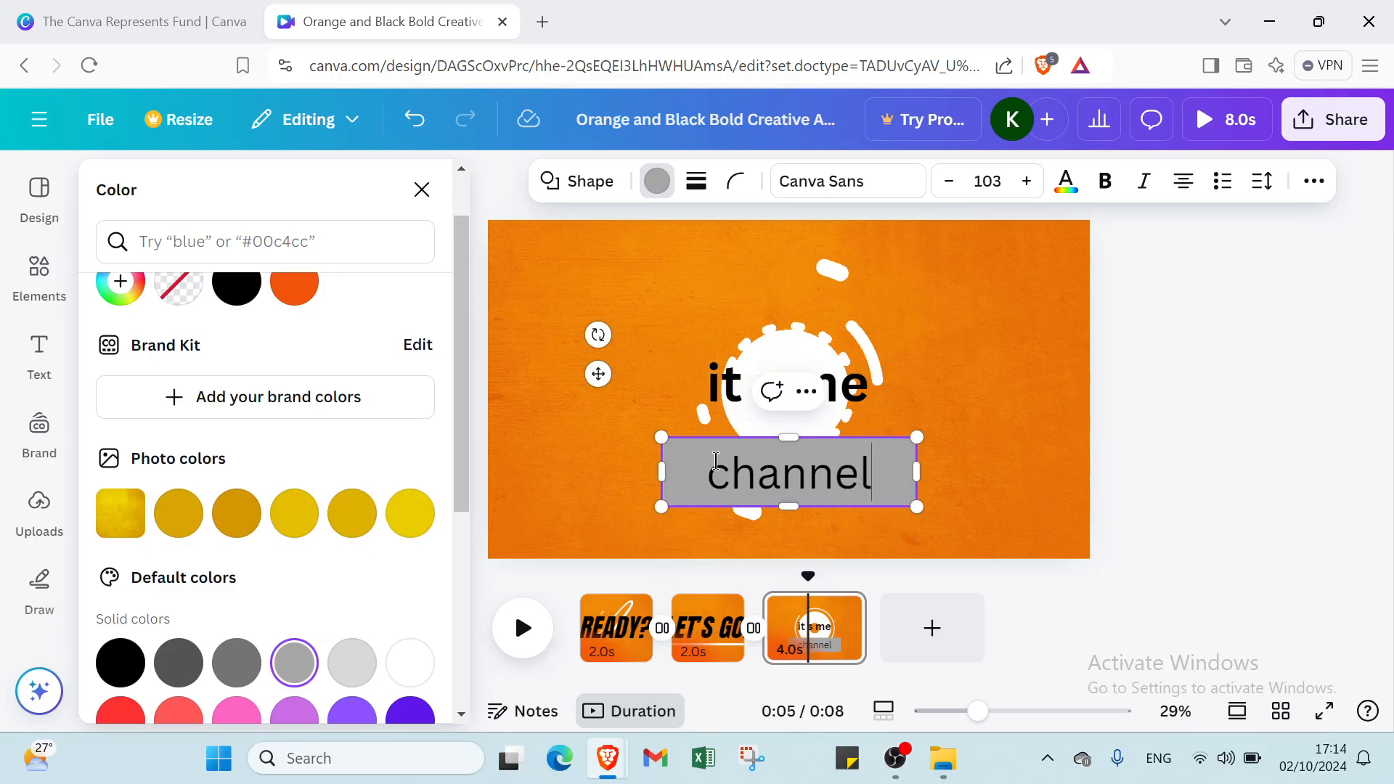
click(949, 265)
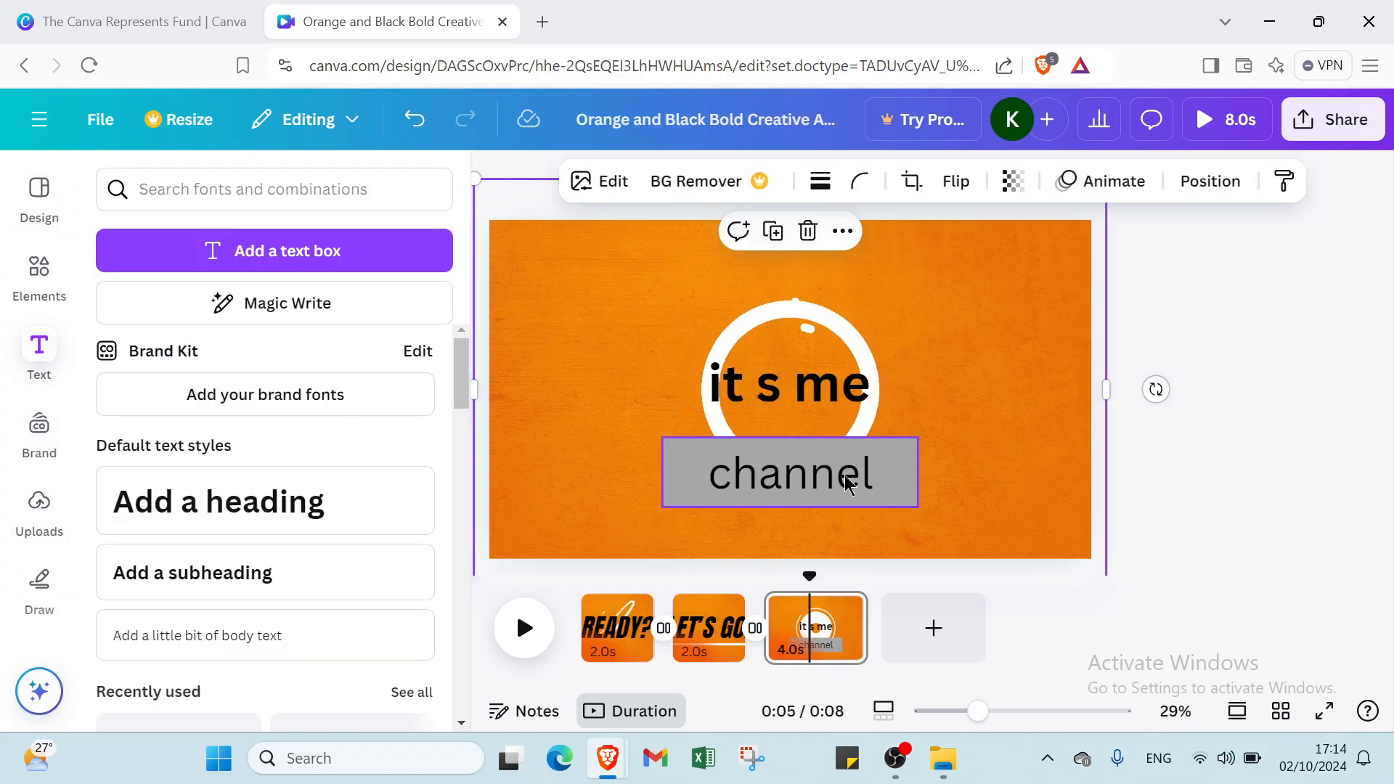
- Move the gray channel bar to the page's top-left corner and delete the animated white circle graphic around "it s me"
click(812, 456)
drag(813, 457, 682, 259)
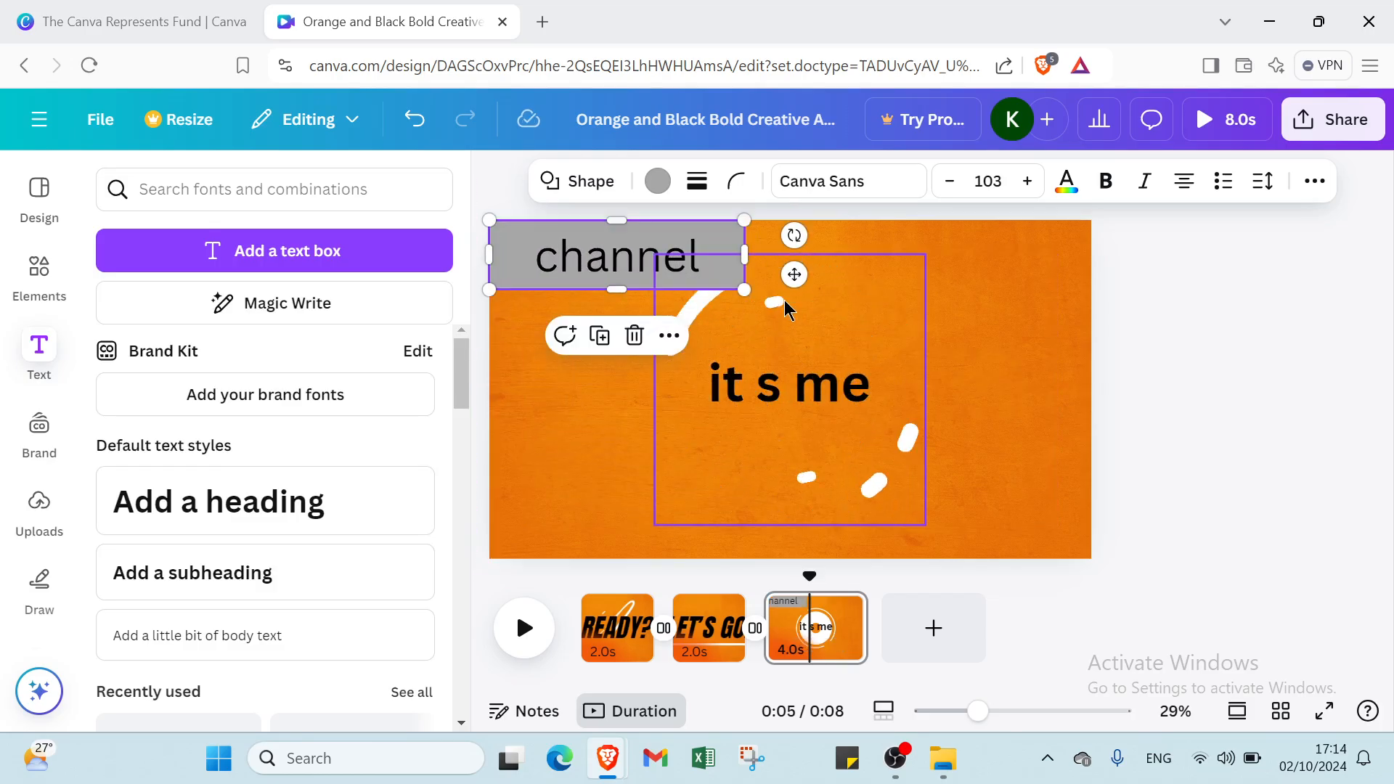
click(908, 355)
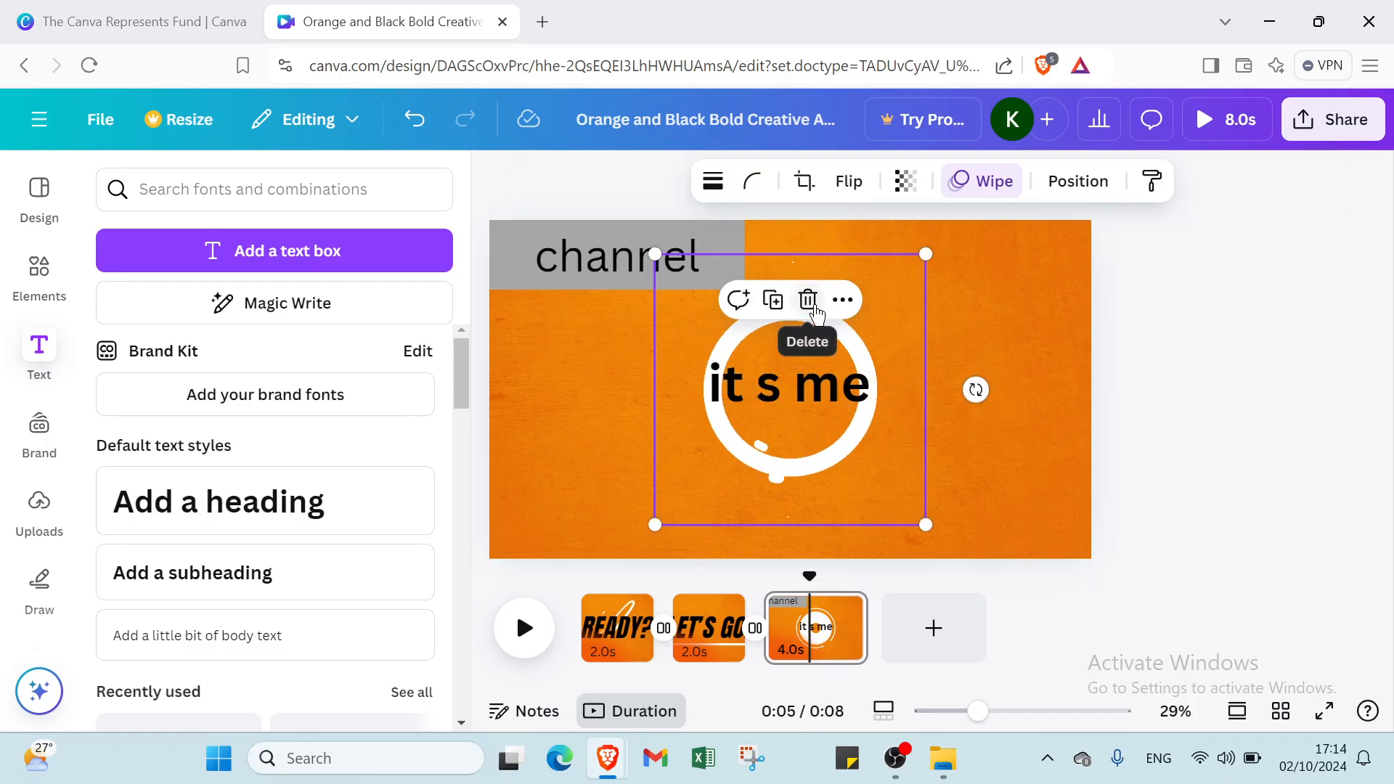
click(810, 300)
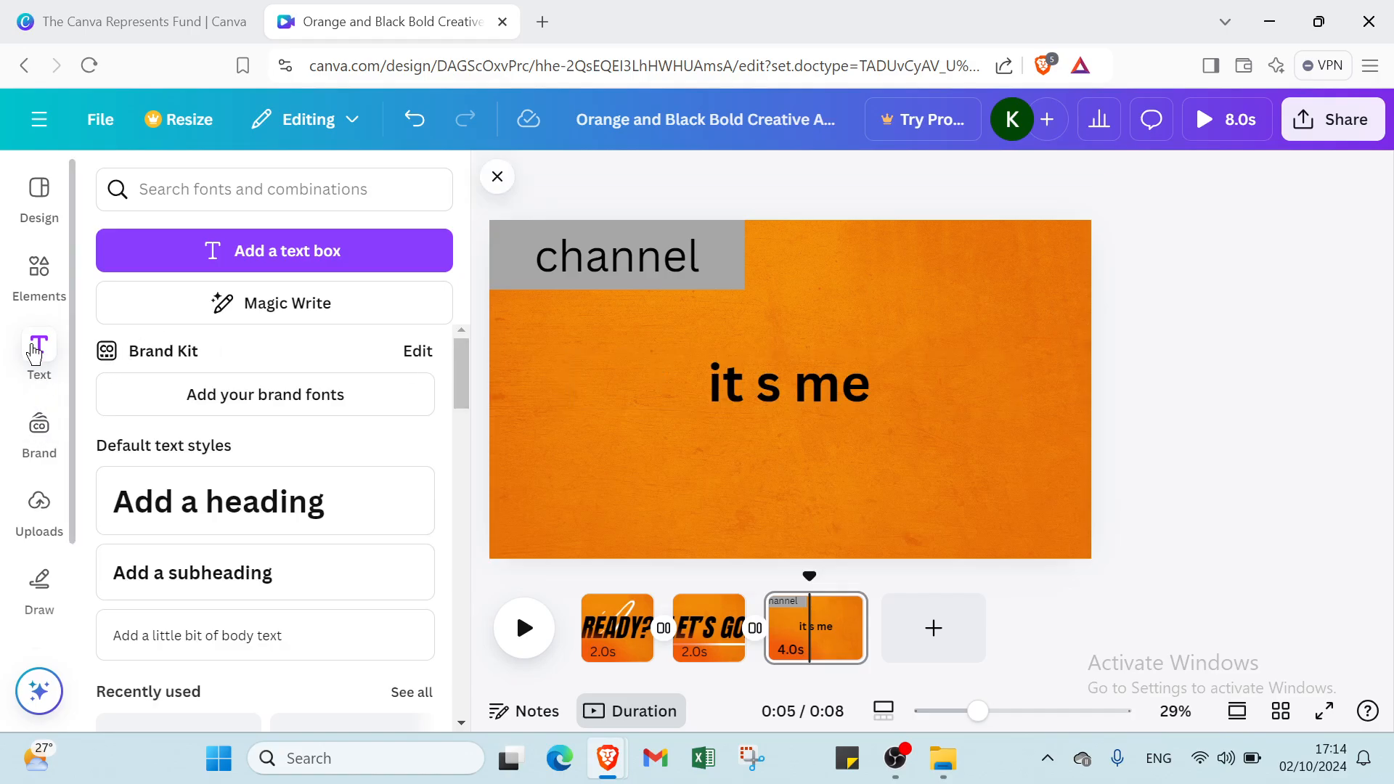
- Add the dark red textured photo from the elements library to the third page and crop in its left and top edges
click(53, 291)
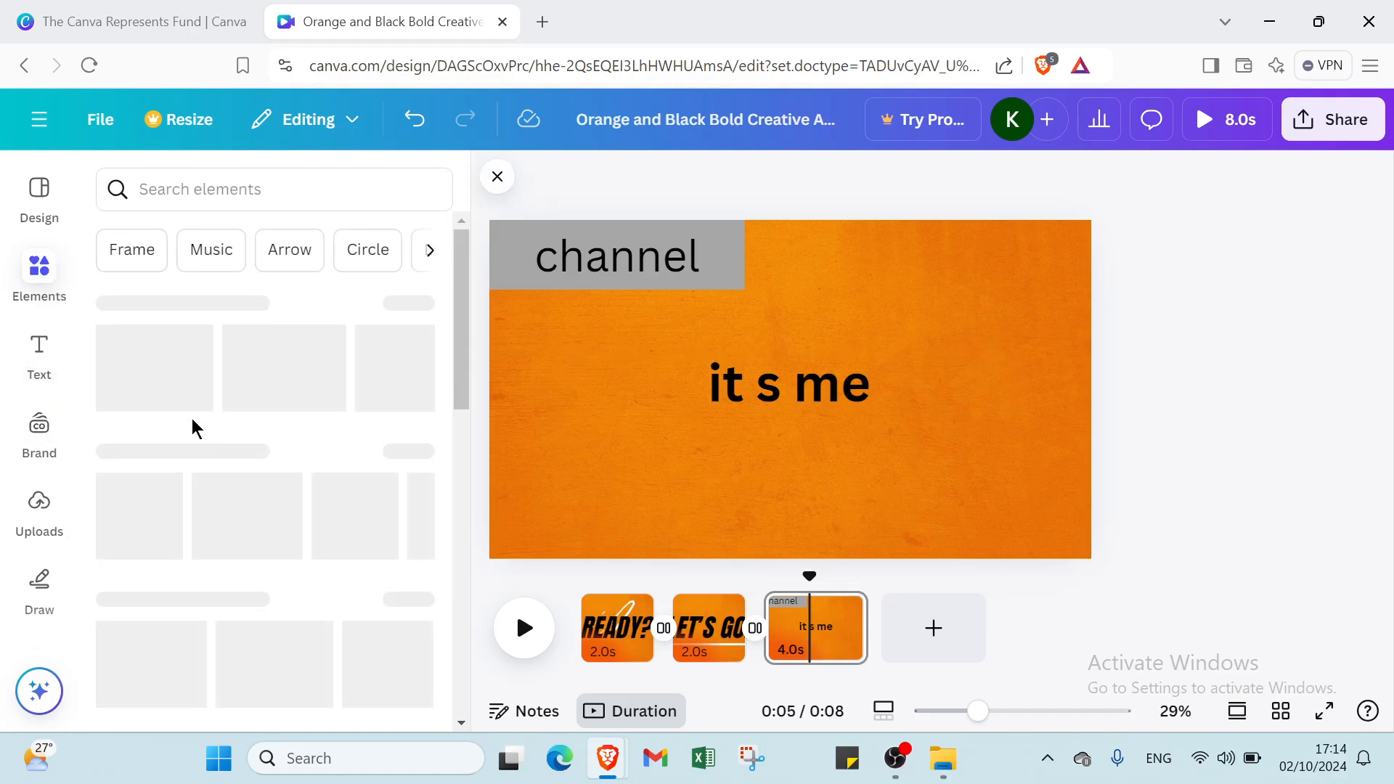
scroll(167, 548, down, 6)
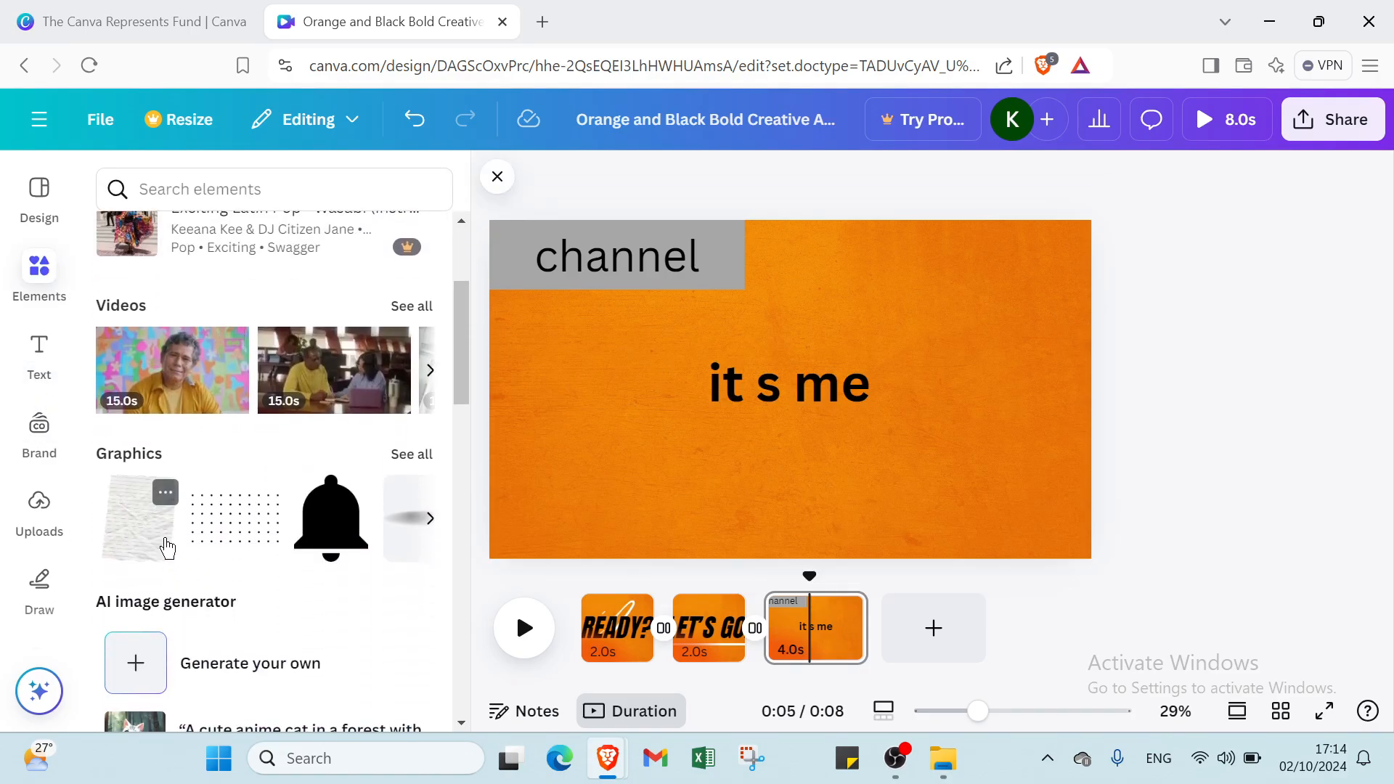
scroll(167, 548, down, 3)
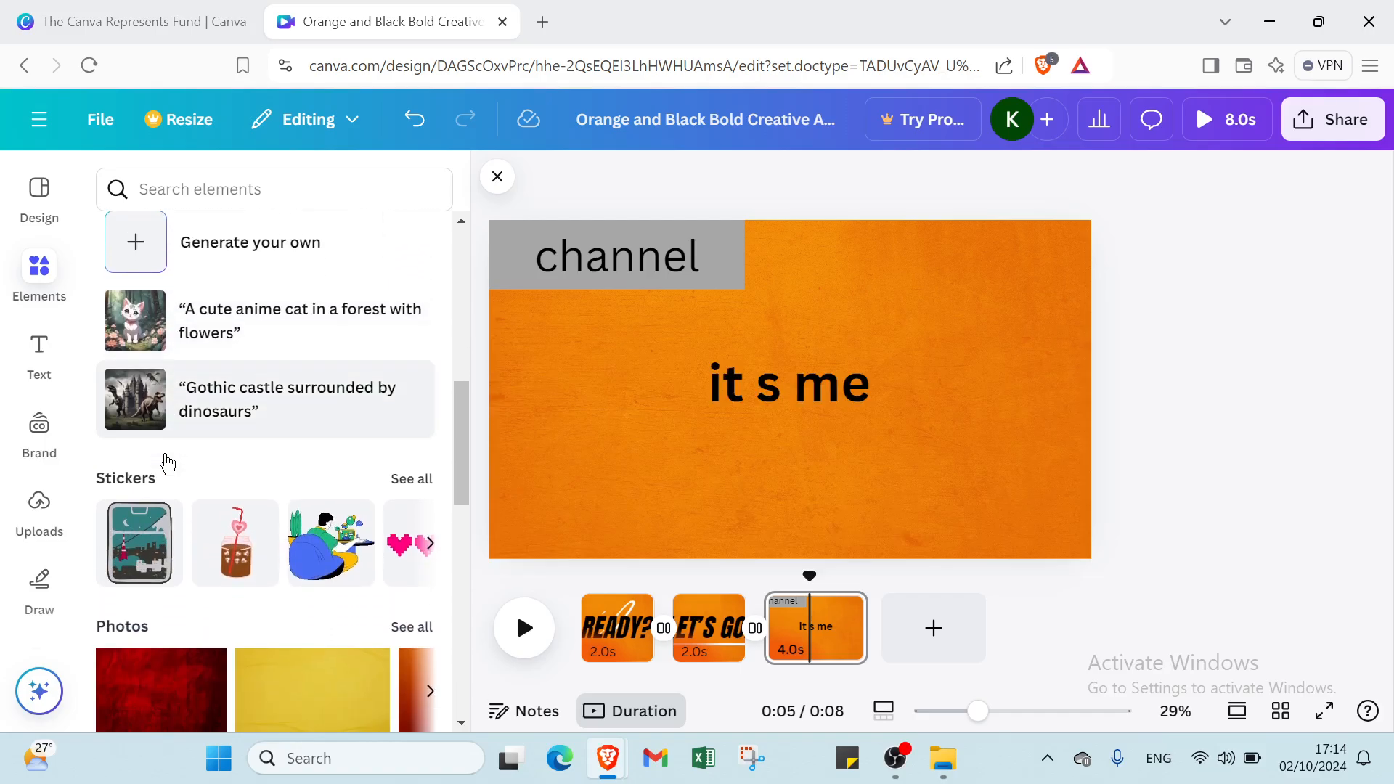
scroll(266, 517, down, 6)
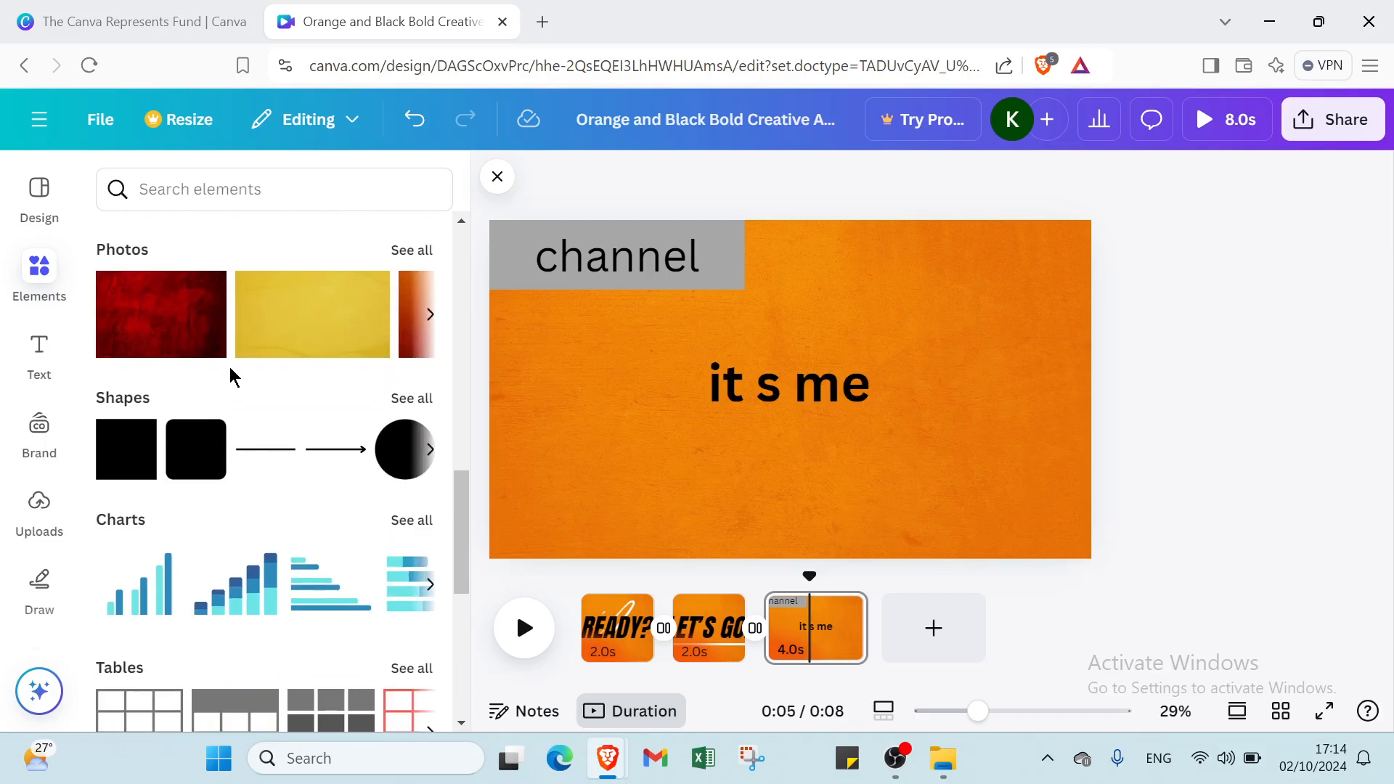
scroll(235, 386, up, 3)
click(167, 400)
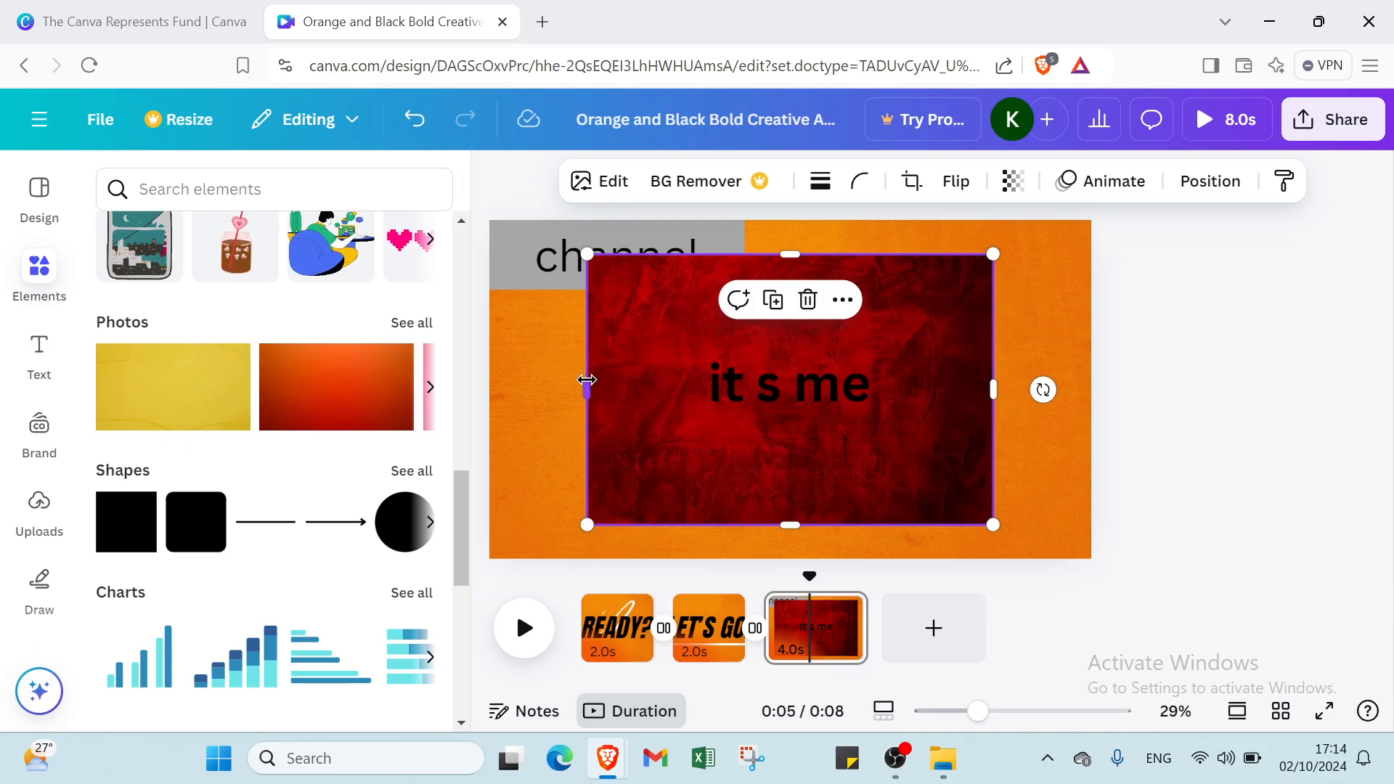
drag(586, 380, 638, 319)
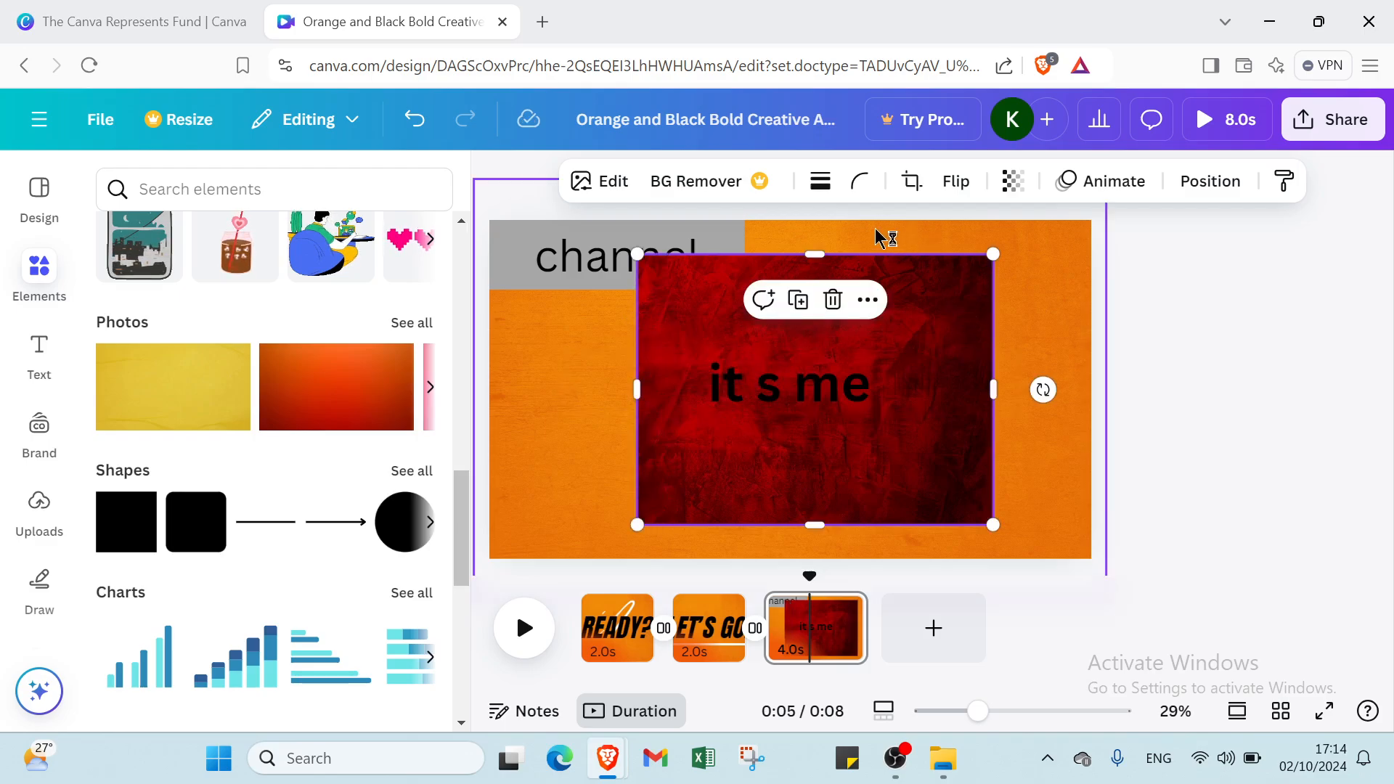
drag(808, 255, 808, 286)
click(1015, 276)
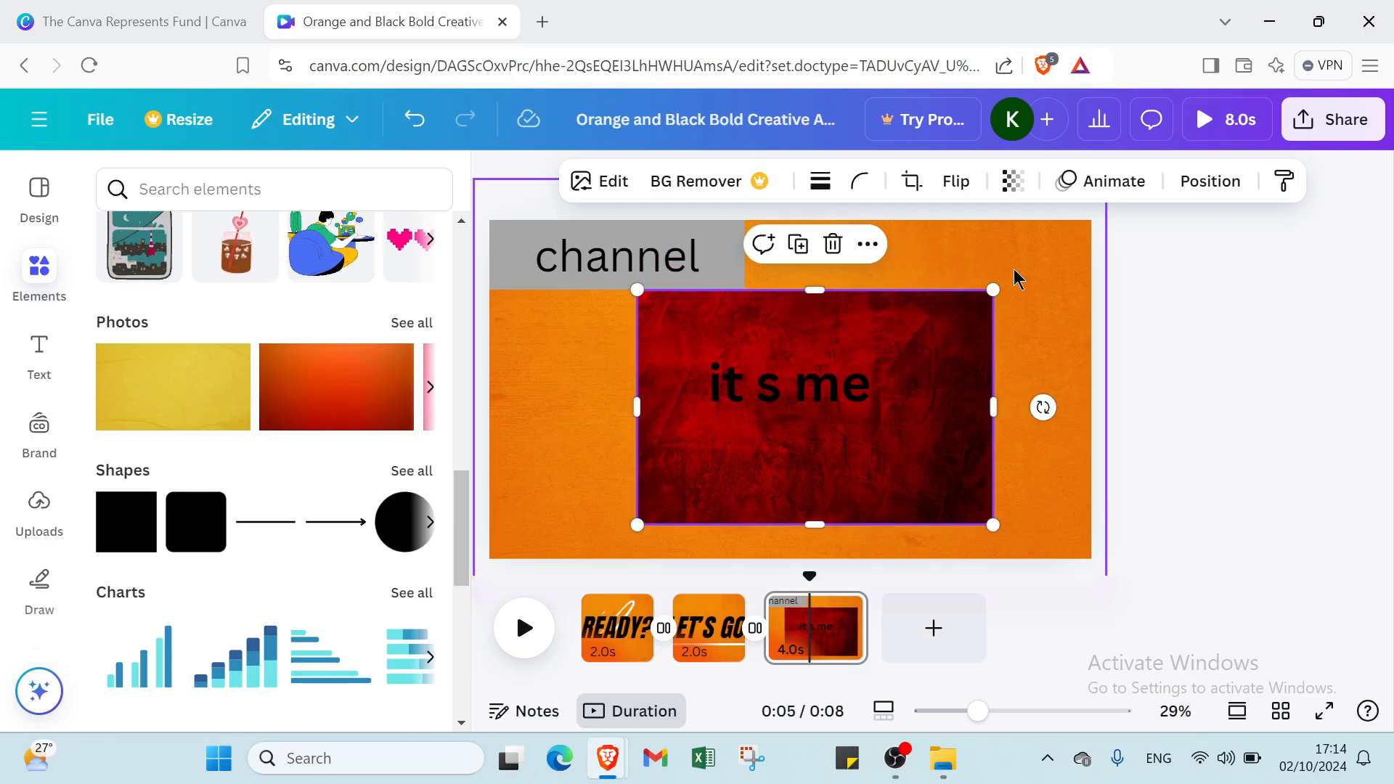
click(703, 279)
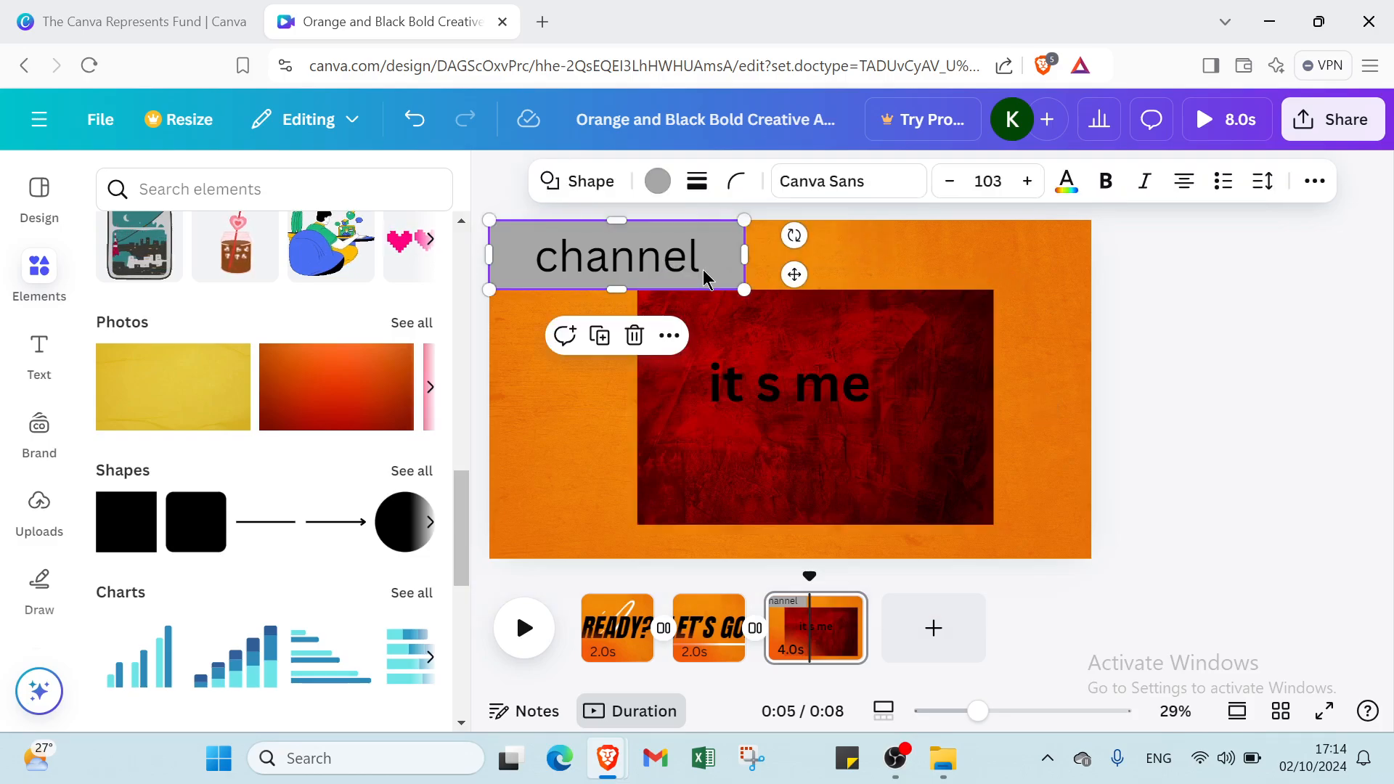
click(557, 368)
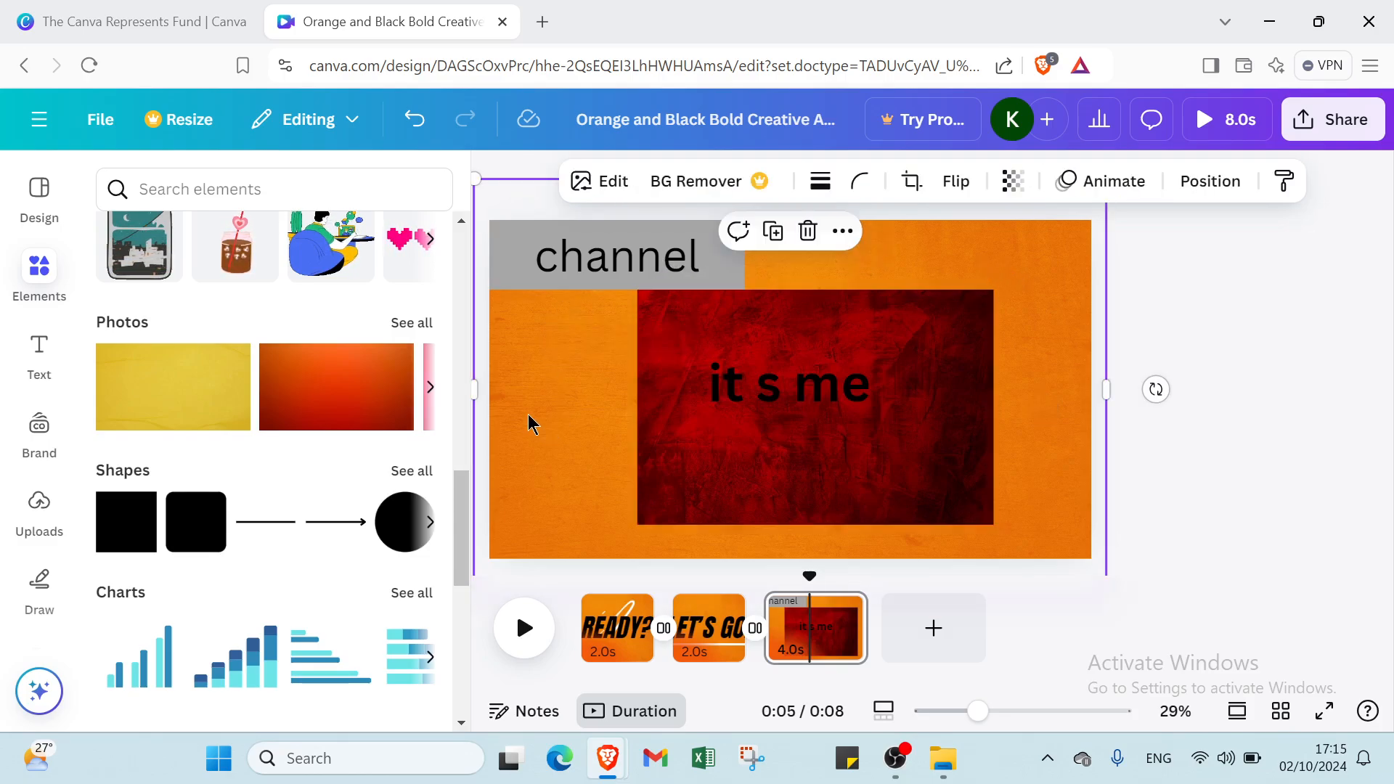
click(227, 369)
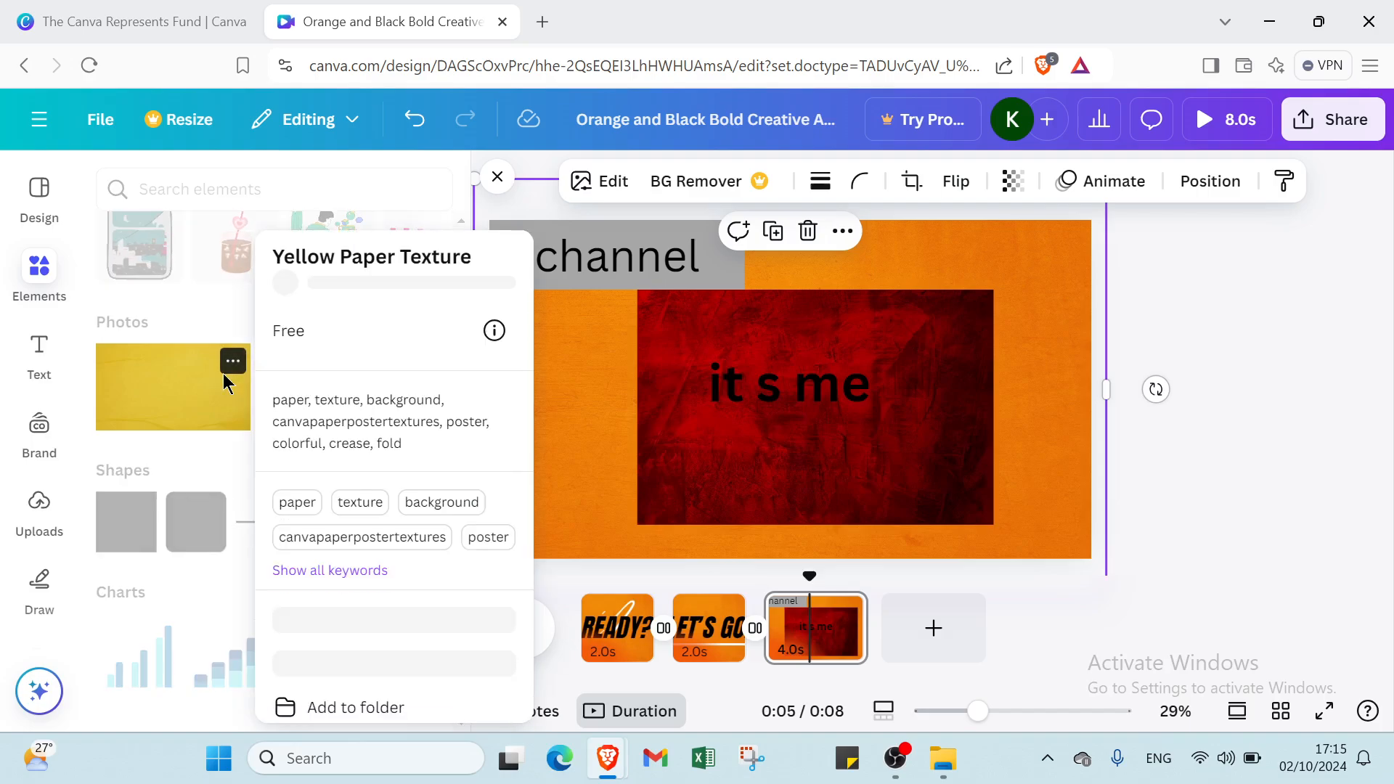
click(566, 364)
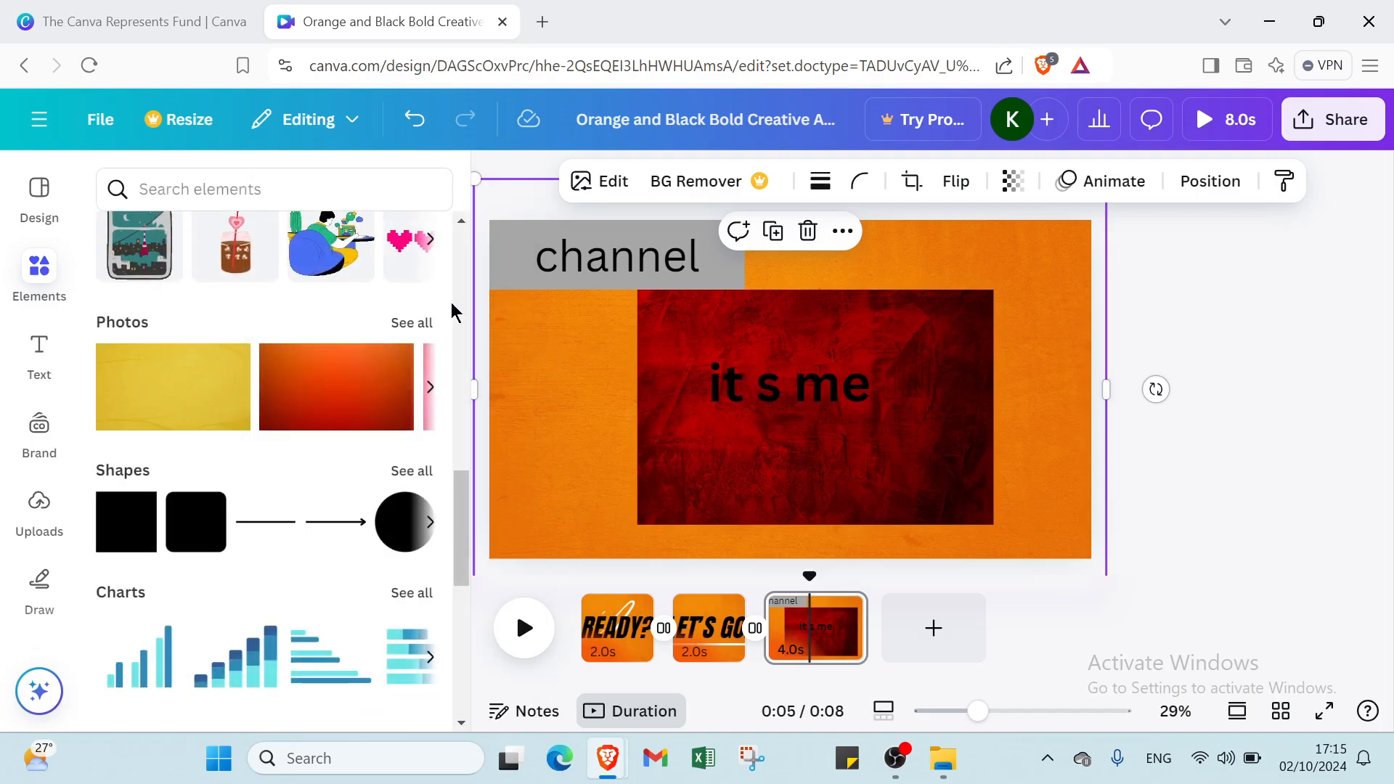
click(39, 207)
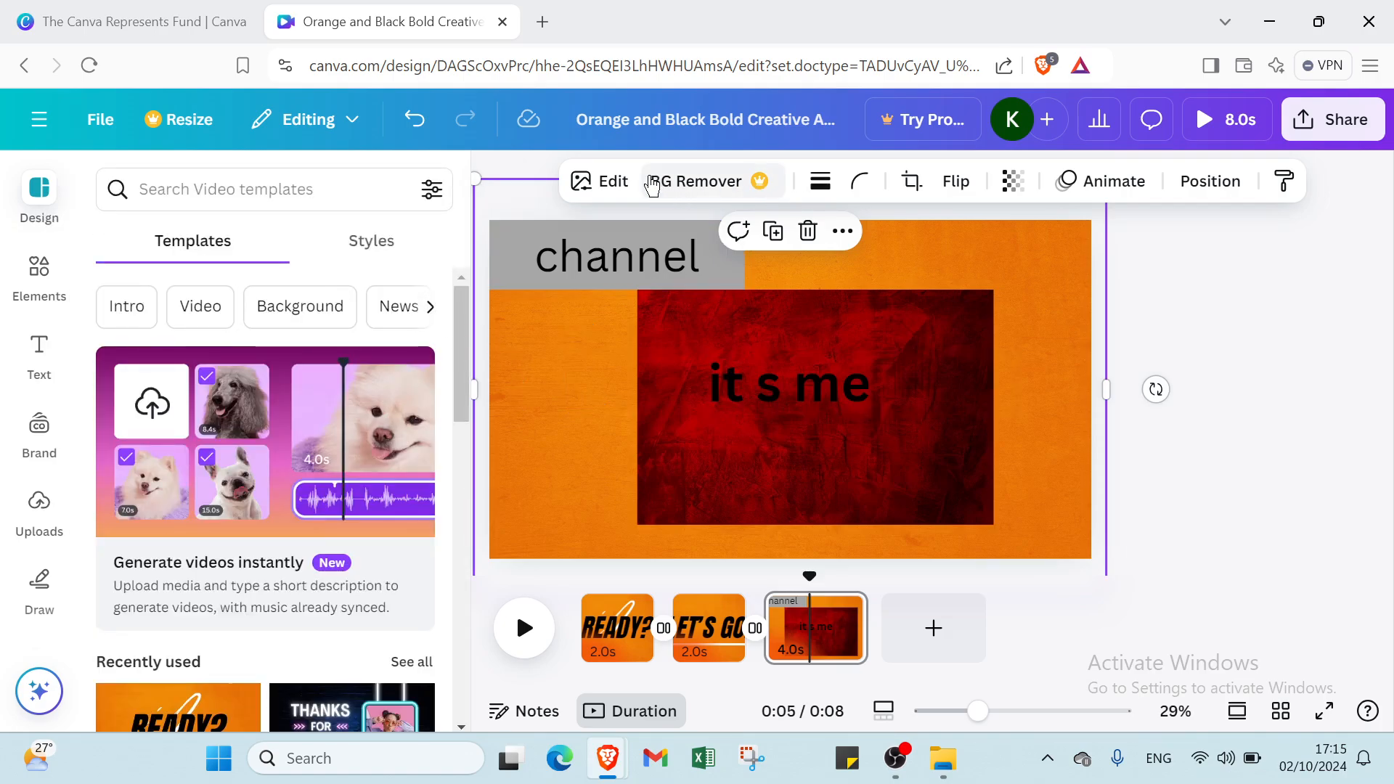
click(581, 410)
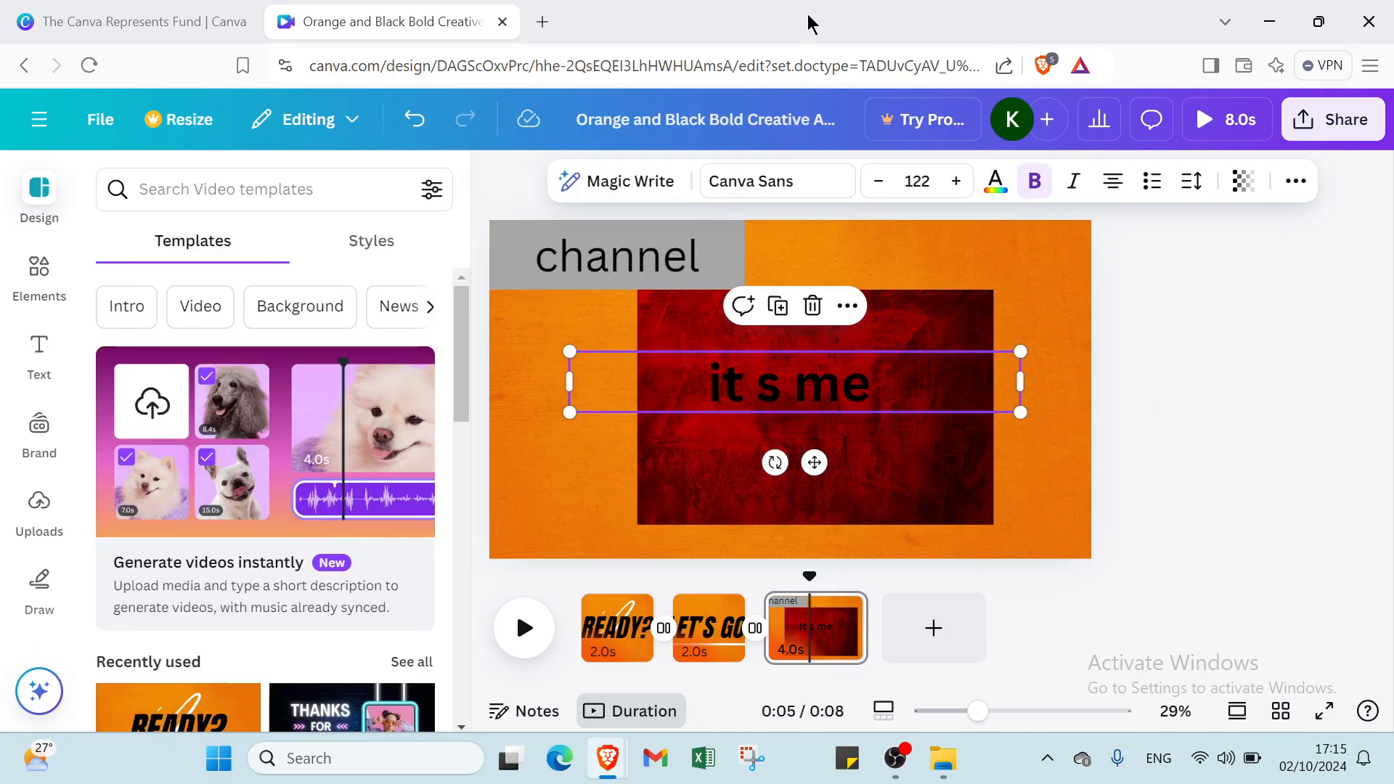
click(944, 282)
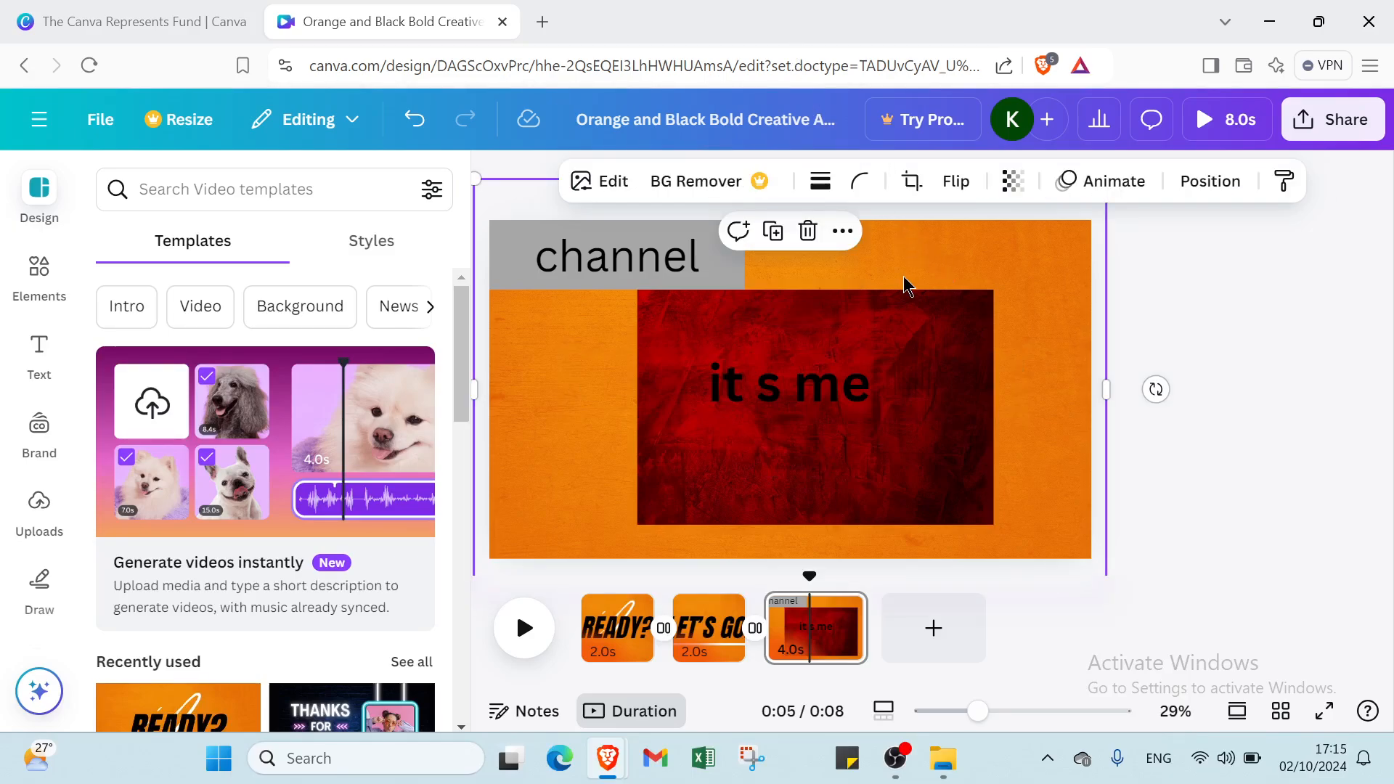
click(884, 340)
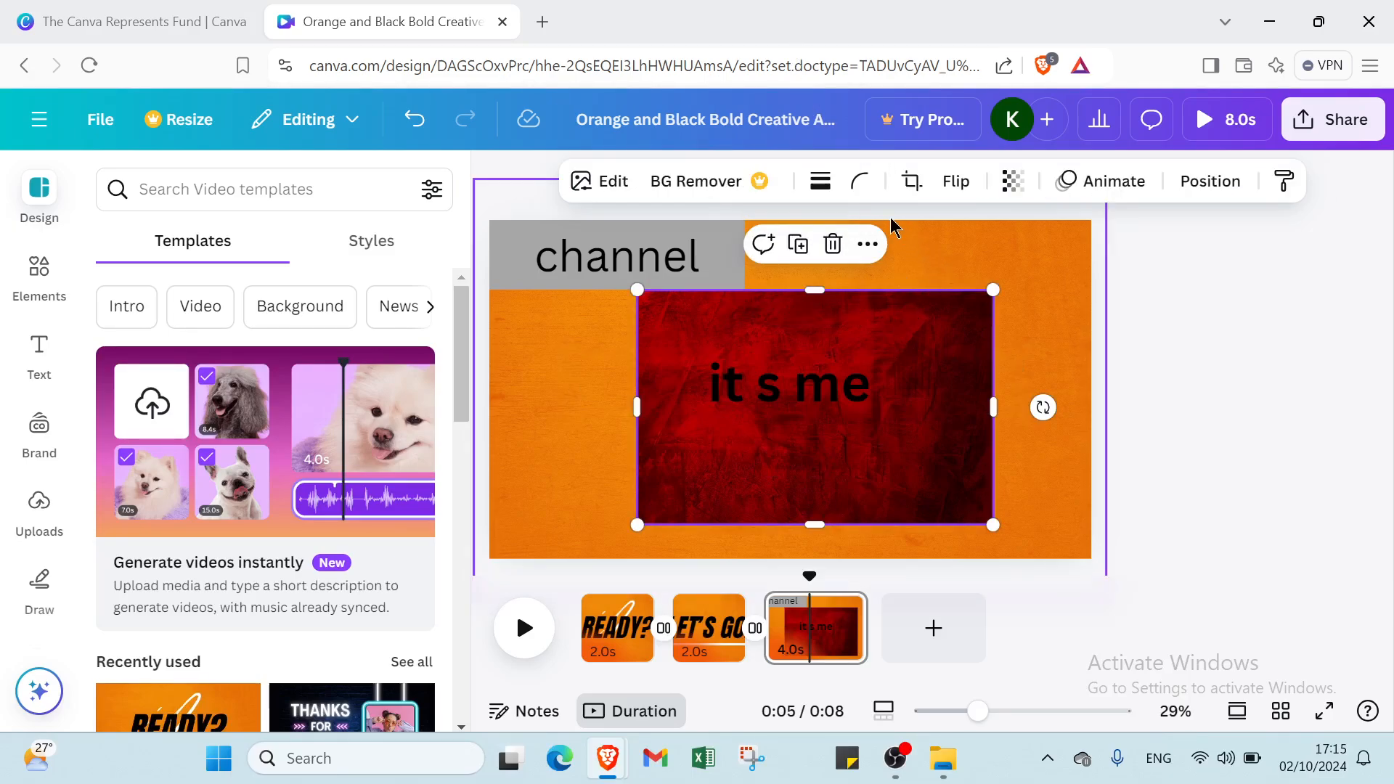
click(1389, 429)
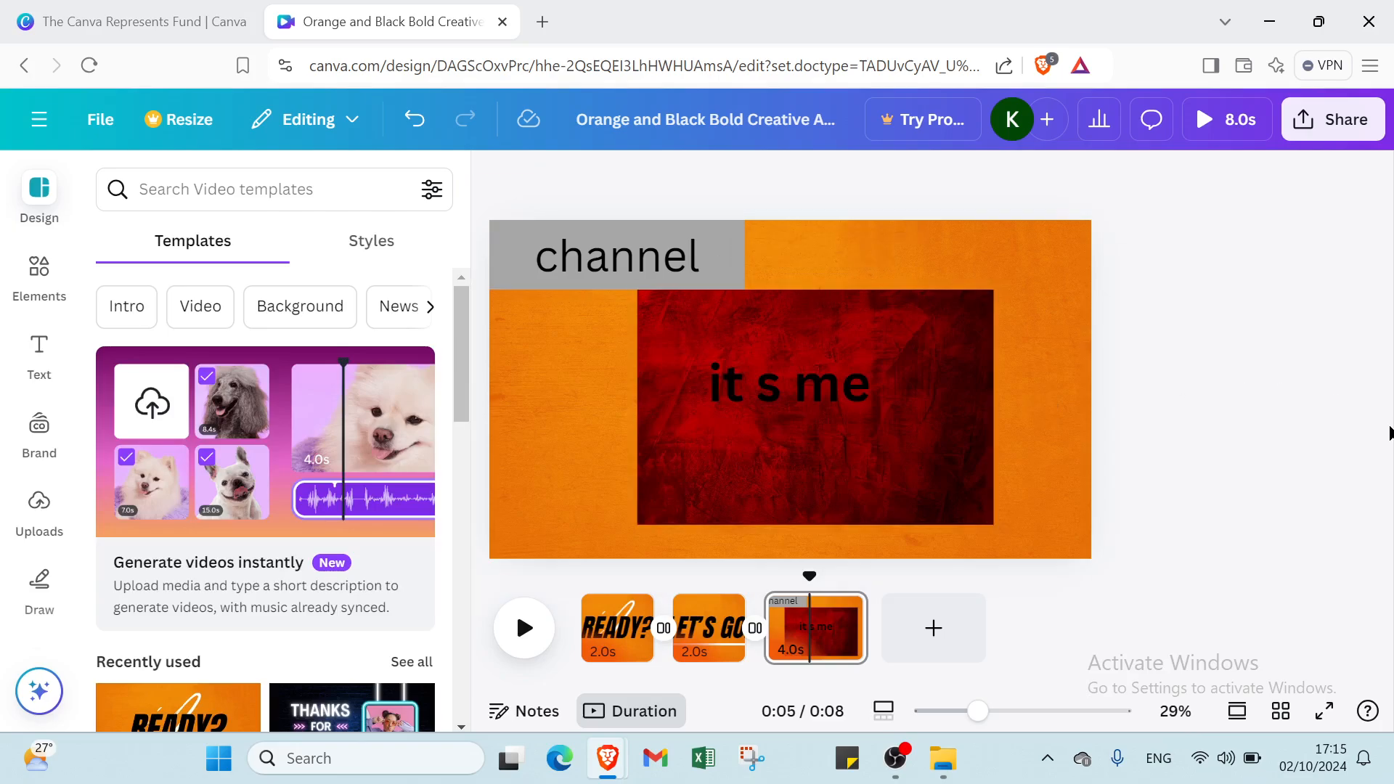
click(1007, 443)
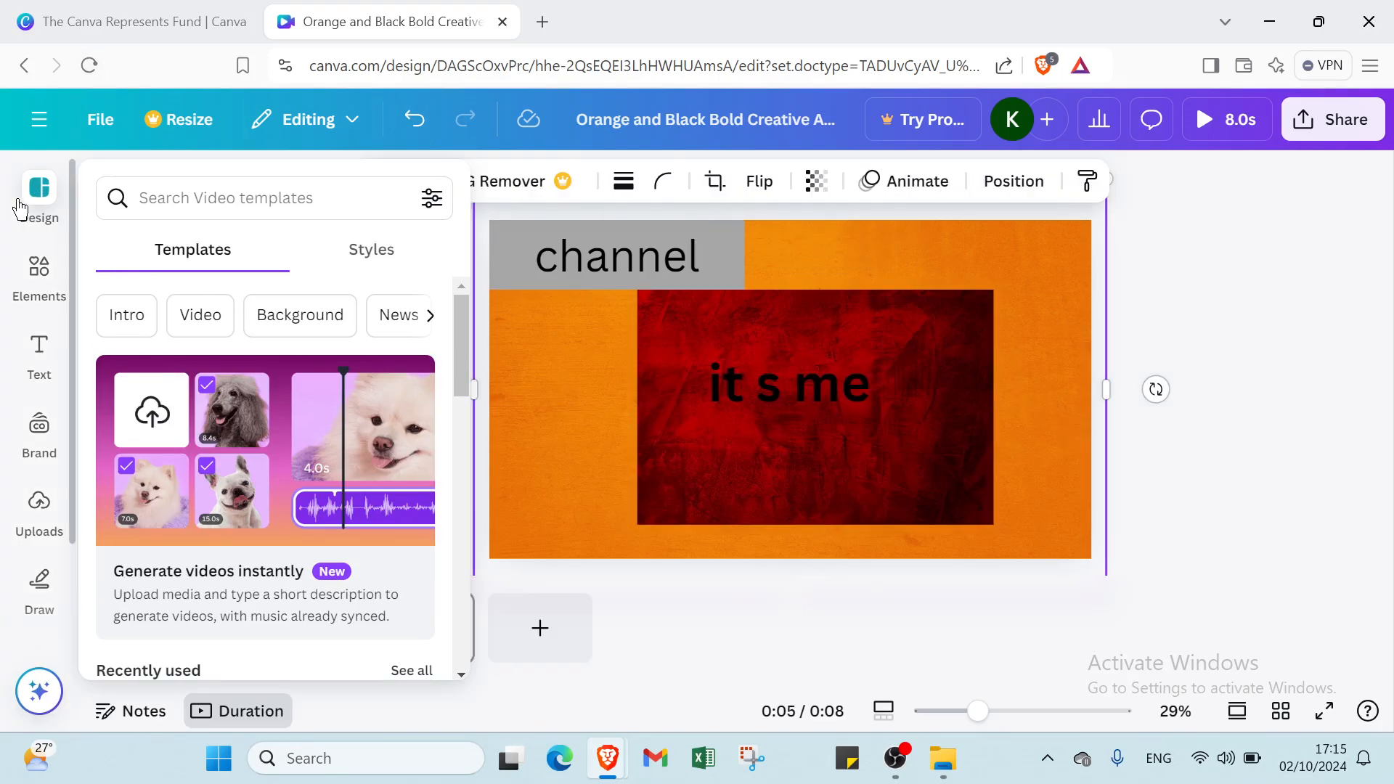
click(24, 209)
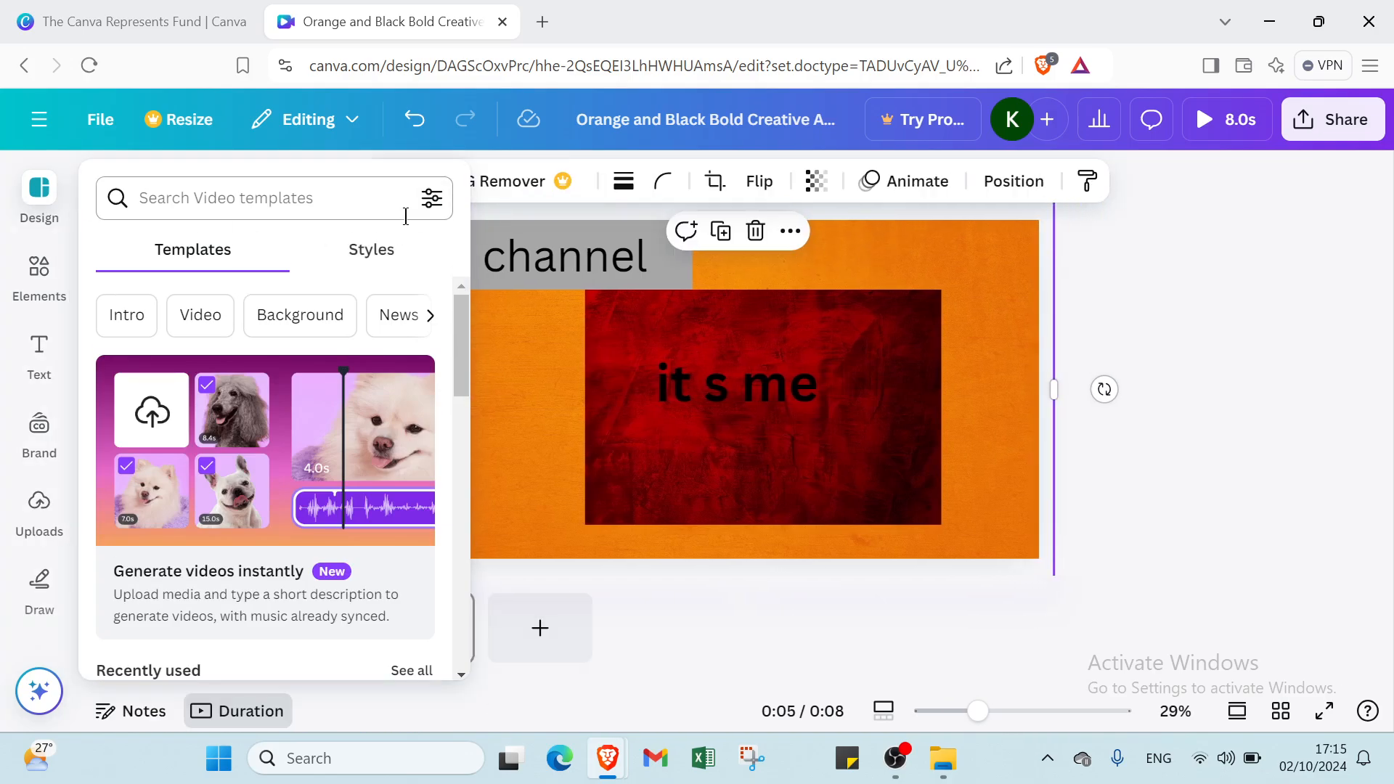
click(46, 202)
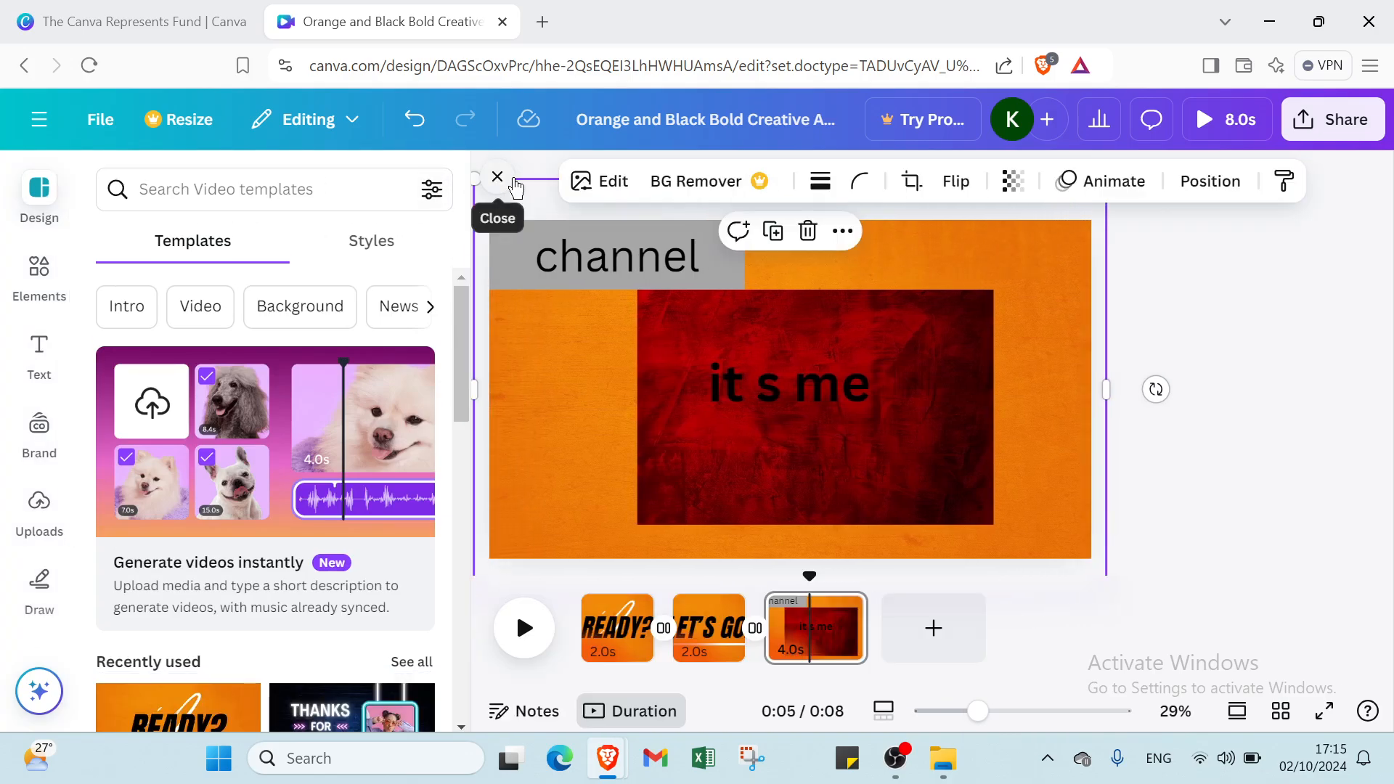
click(498, 178)
click(283, 359)
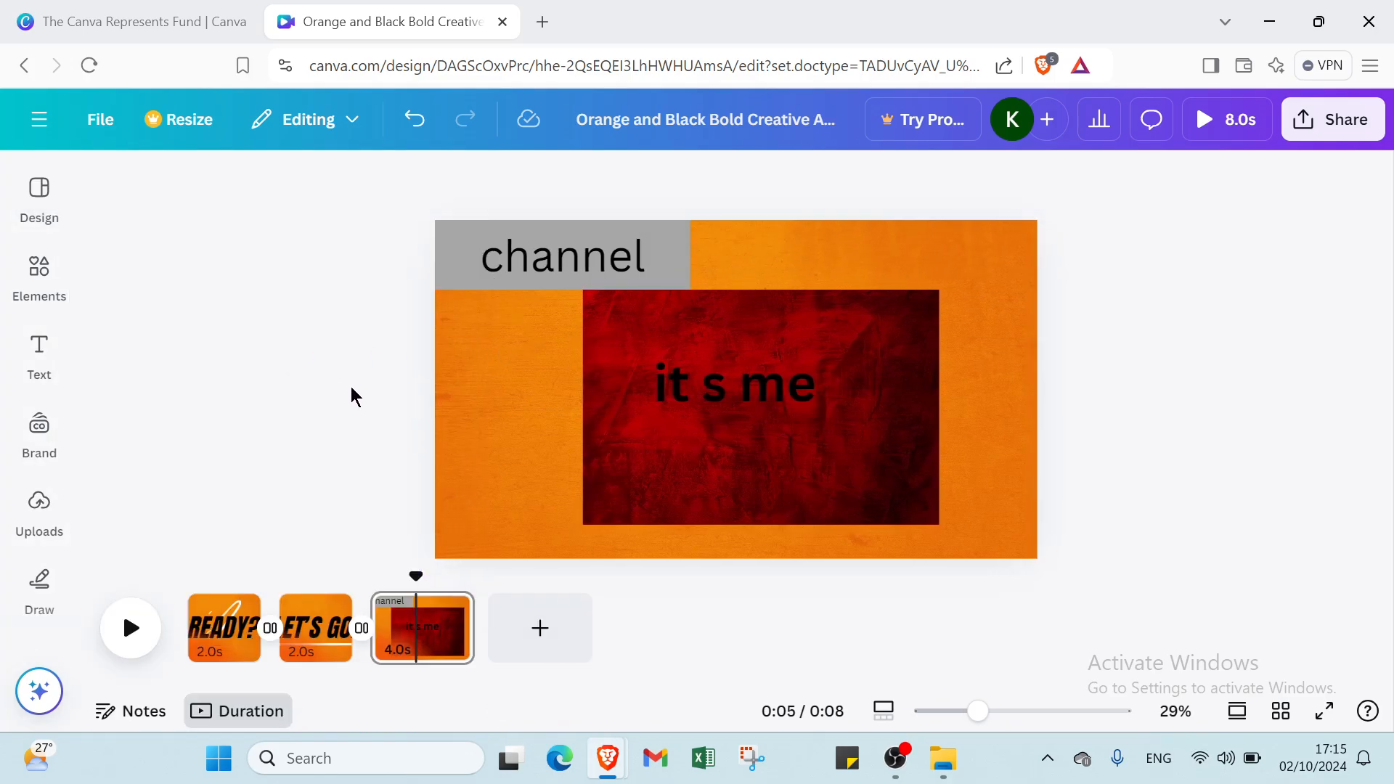
click(504, 365)
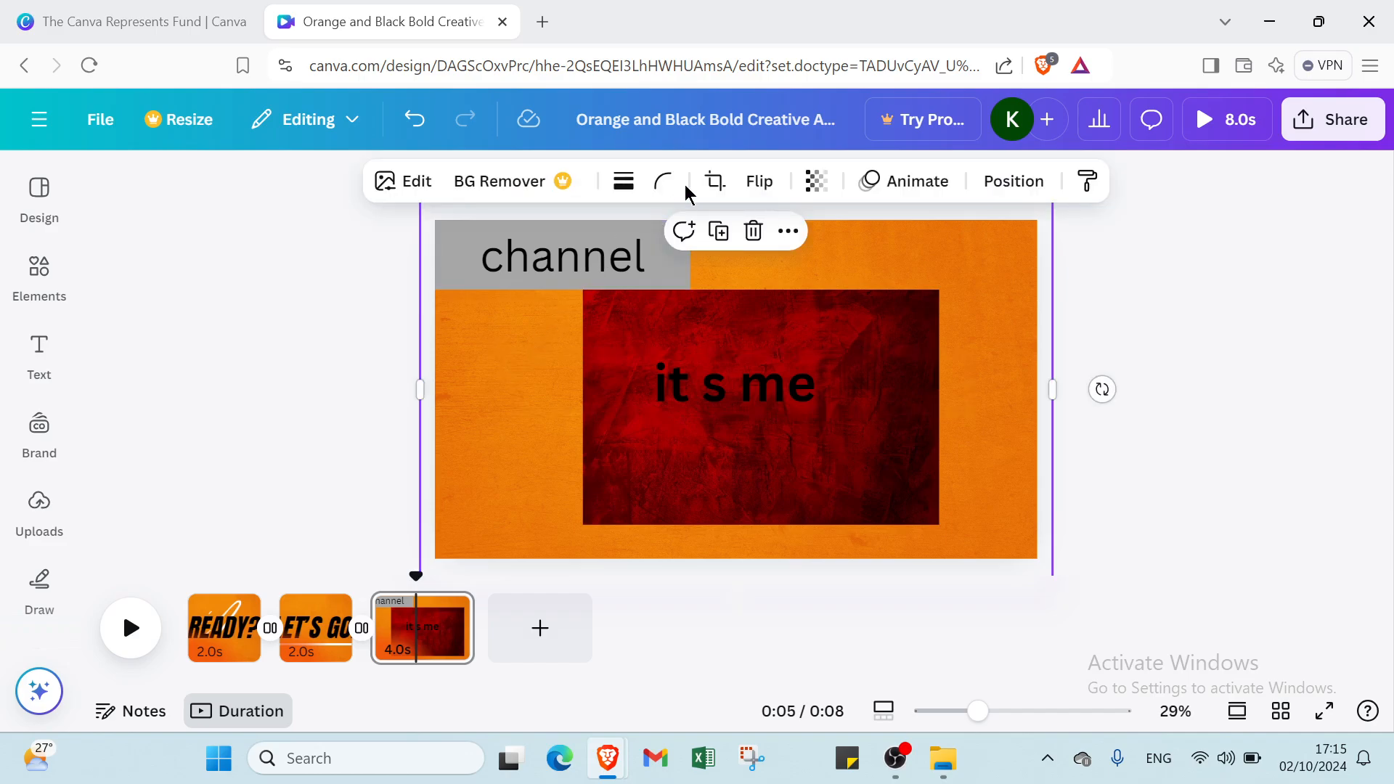
click(690, 233)
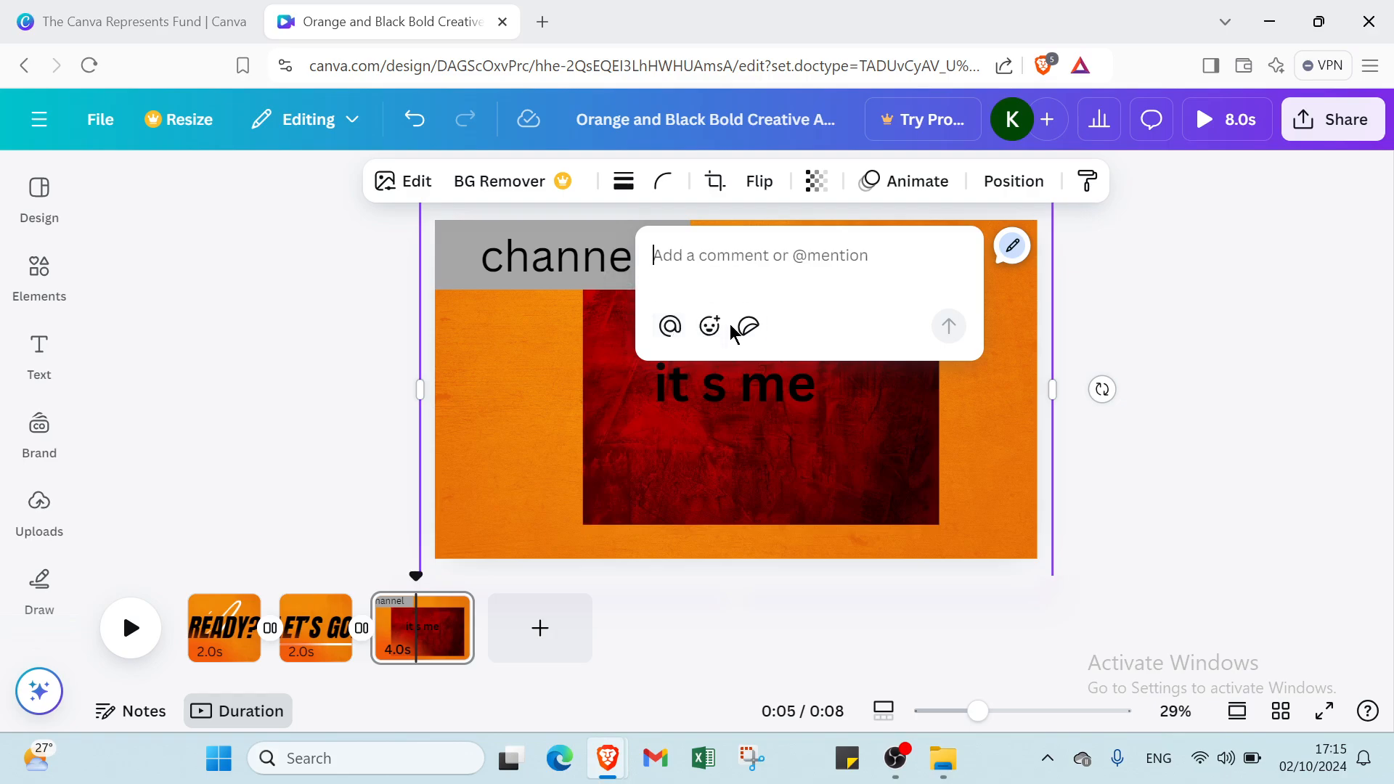
click(1130, 325)
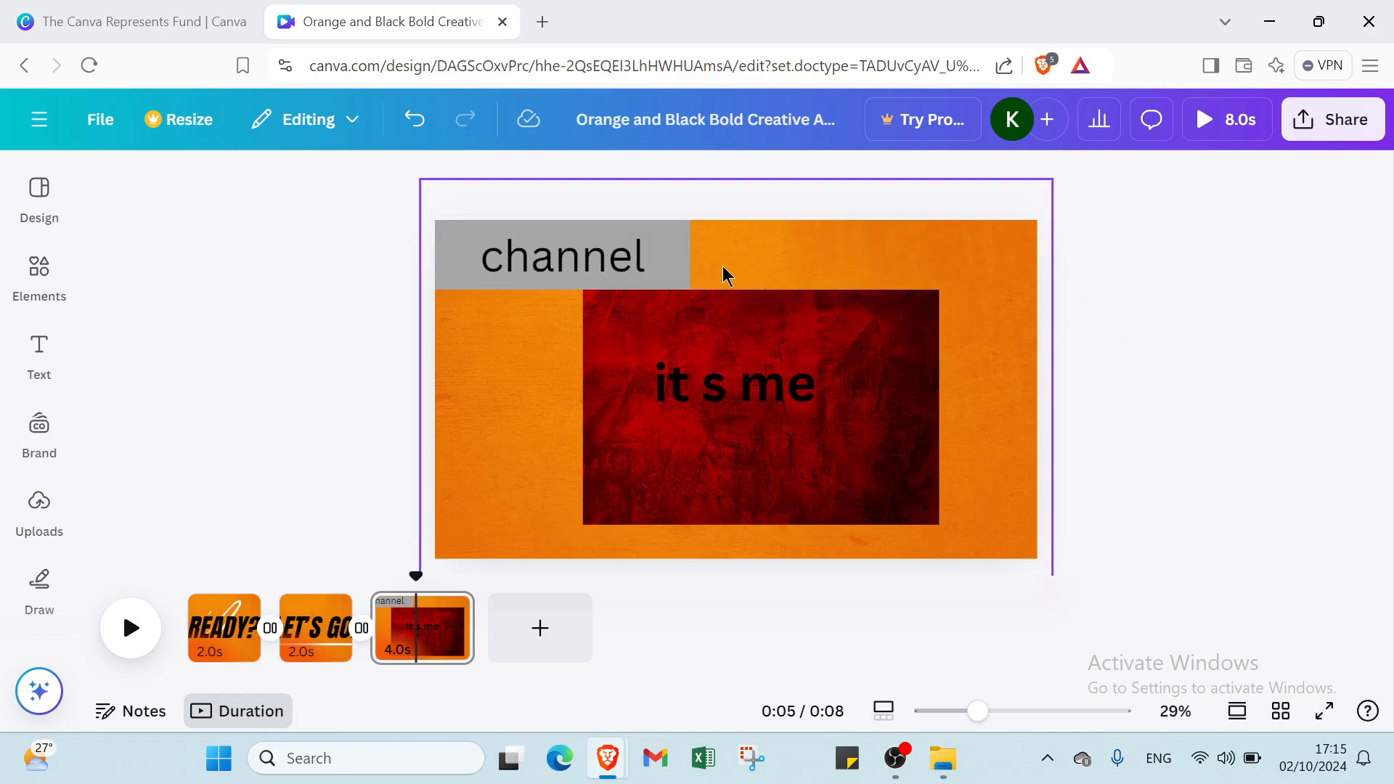
- Delete the READY? text from the first page
click(323, 614)
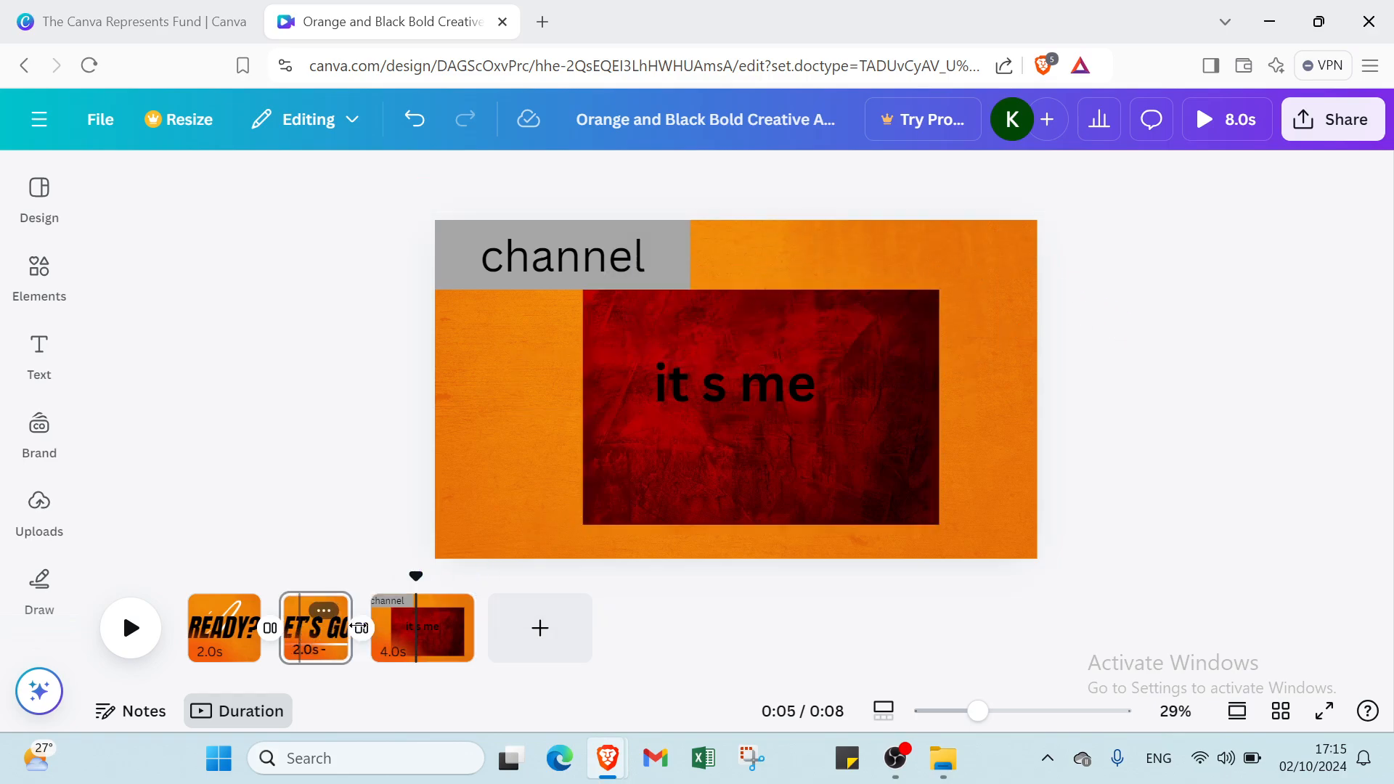
click(234, 639)
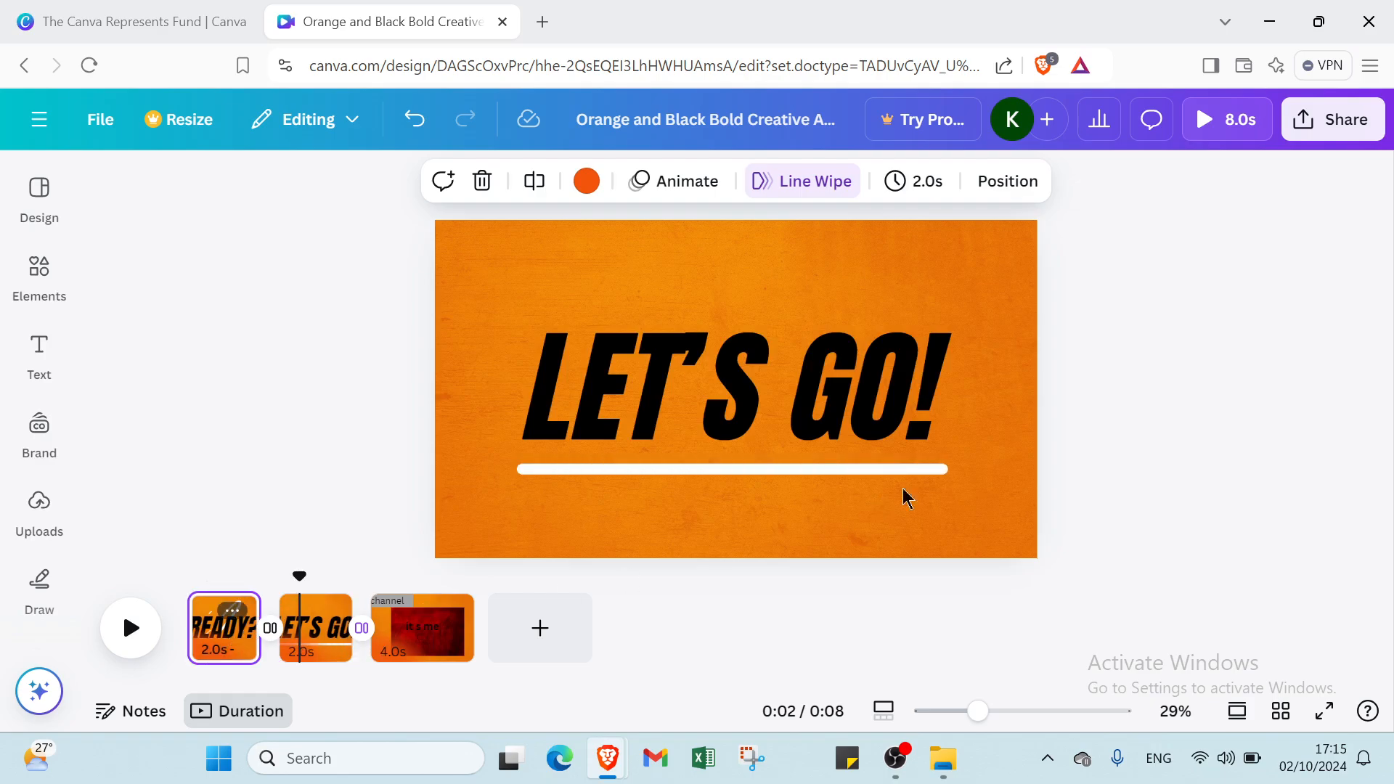
click(766, 423)
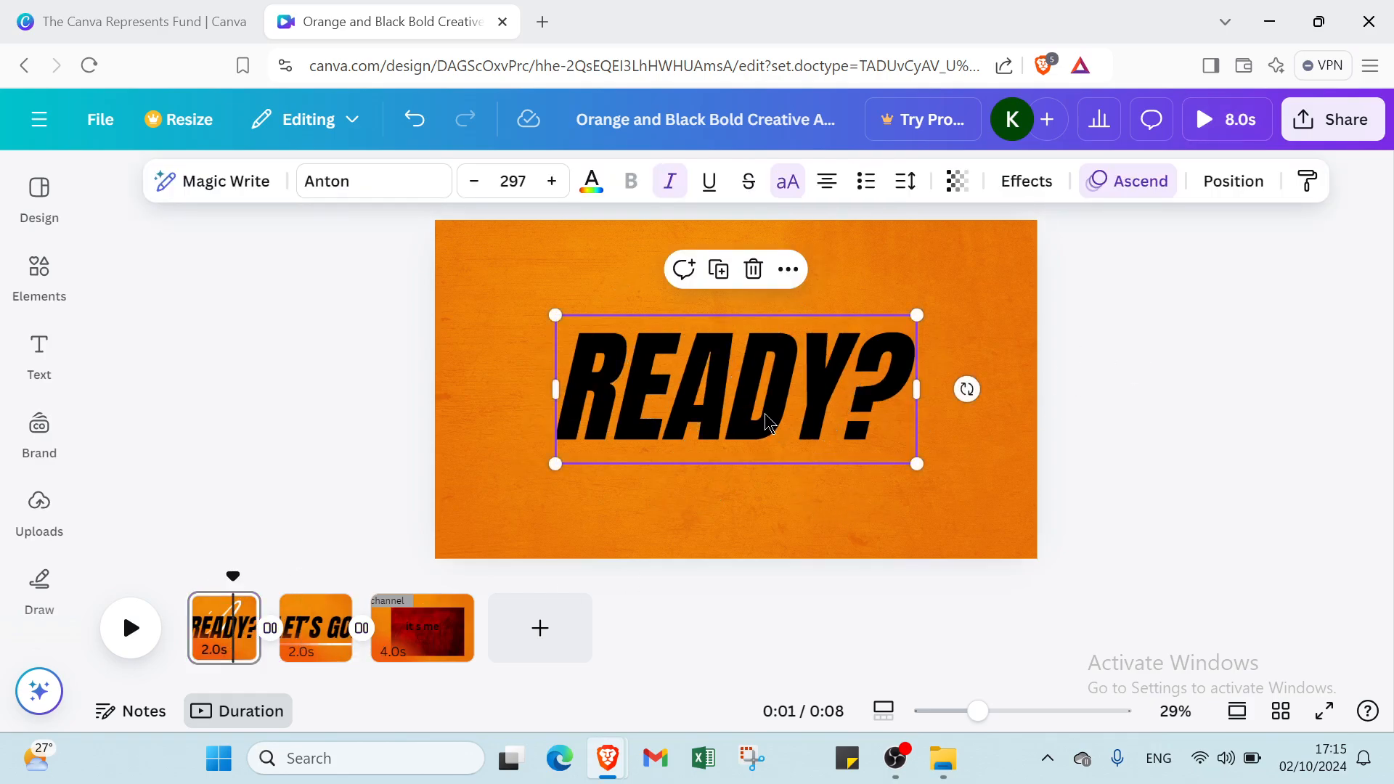
key(Delete)
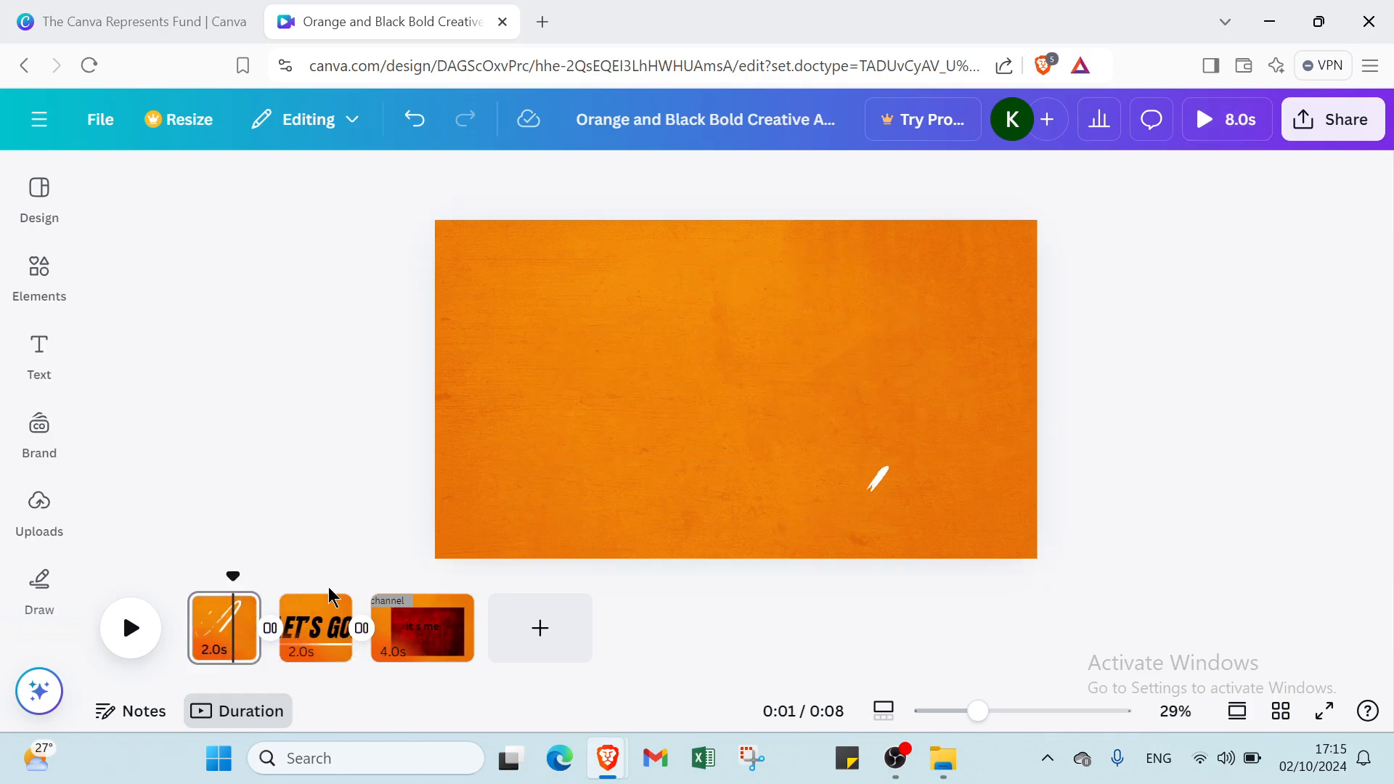
- Add the "FIVE TIPS FOR GREAT SKIN", "open DAILY" and "JOIN NOW" font combinations to the first page
click(45, 463)
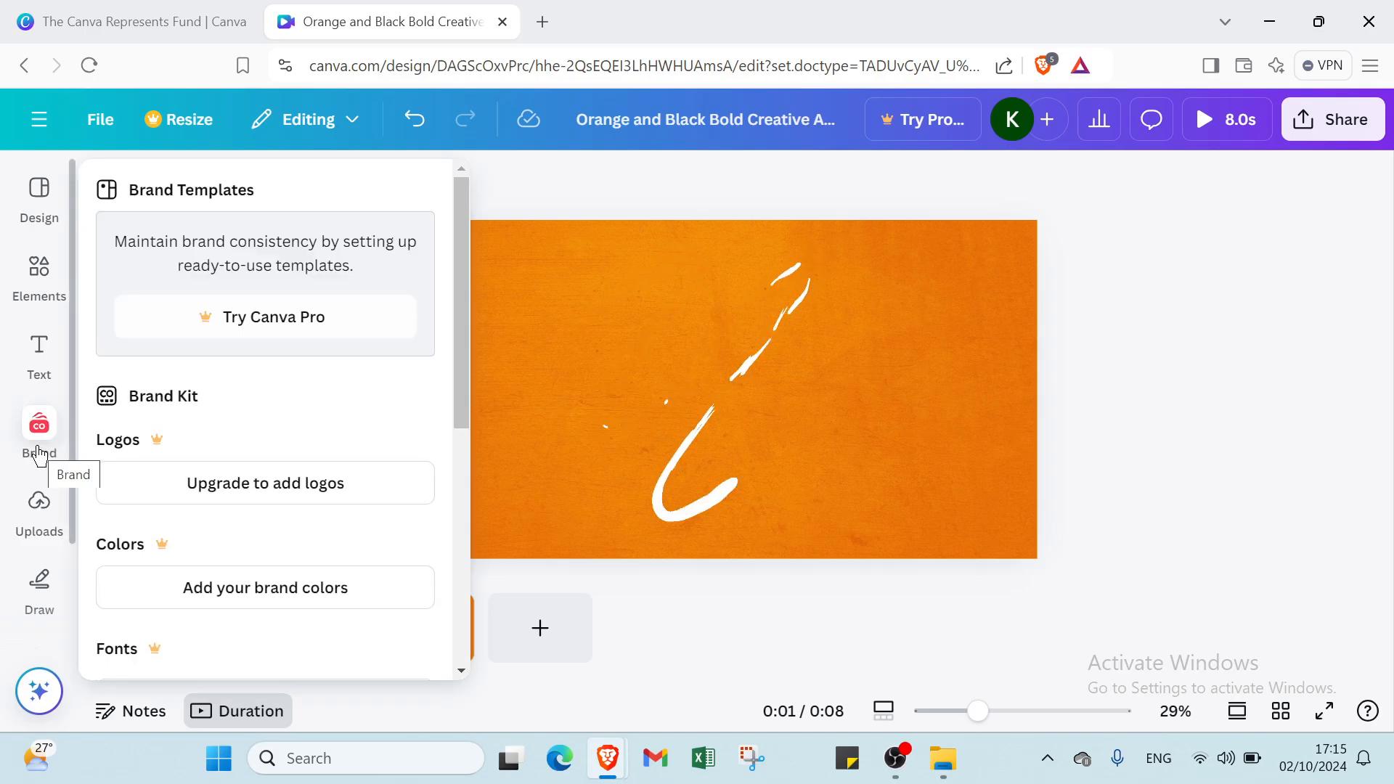
click(39, 388)
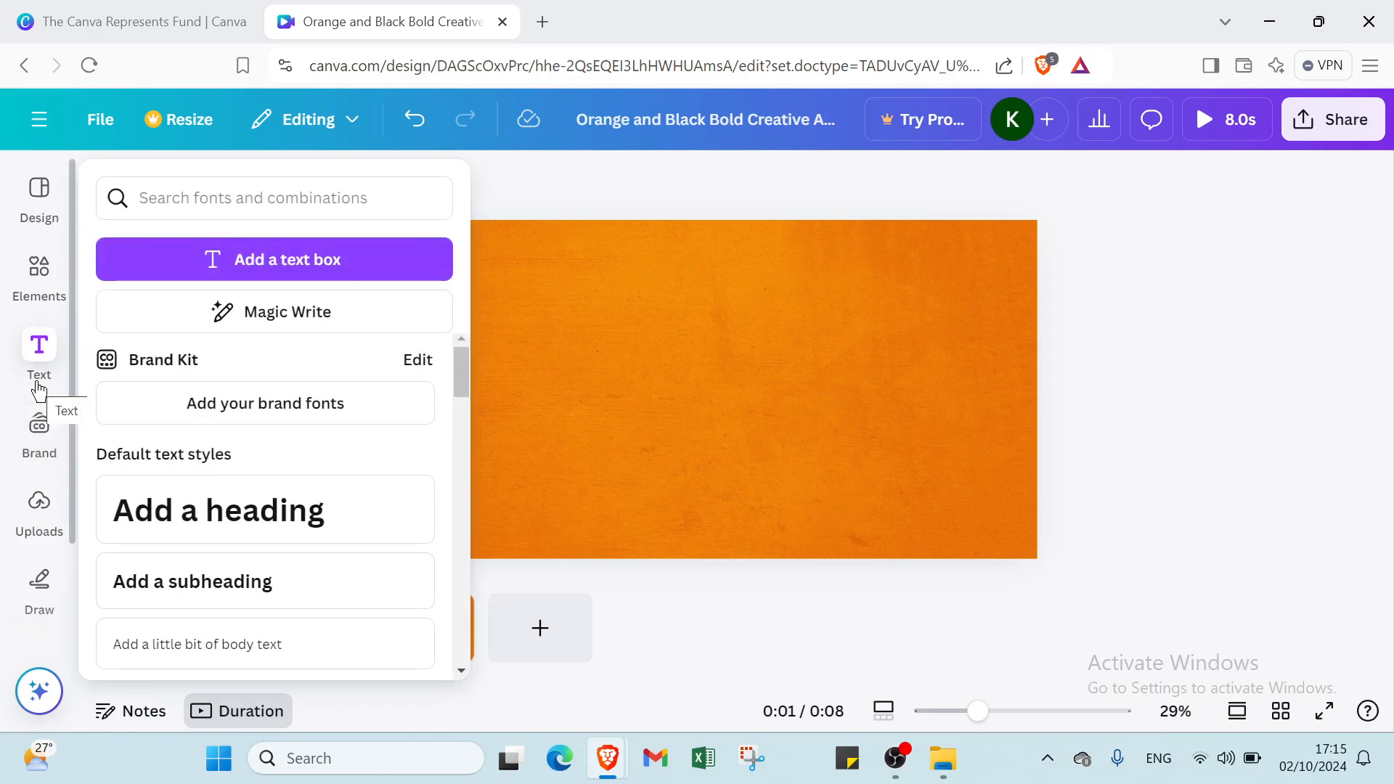
scroll(187, 390, down, 5)
scroll(163, 476, up, 1)
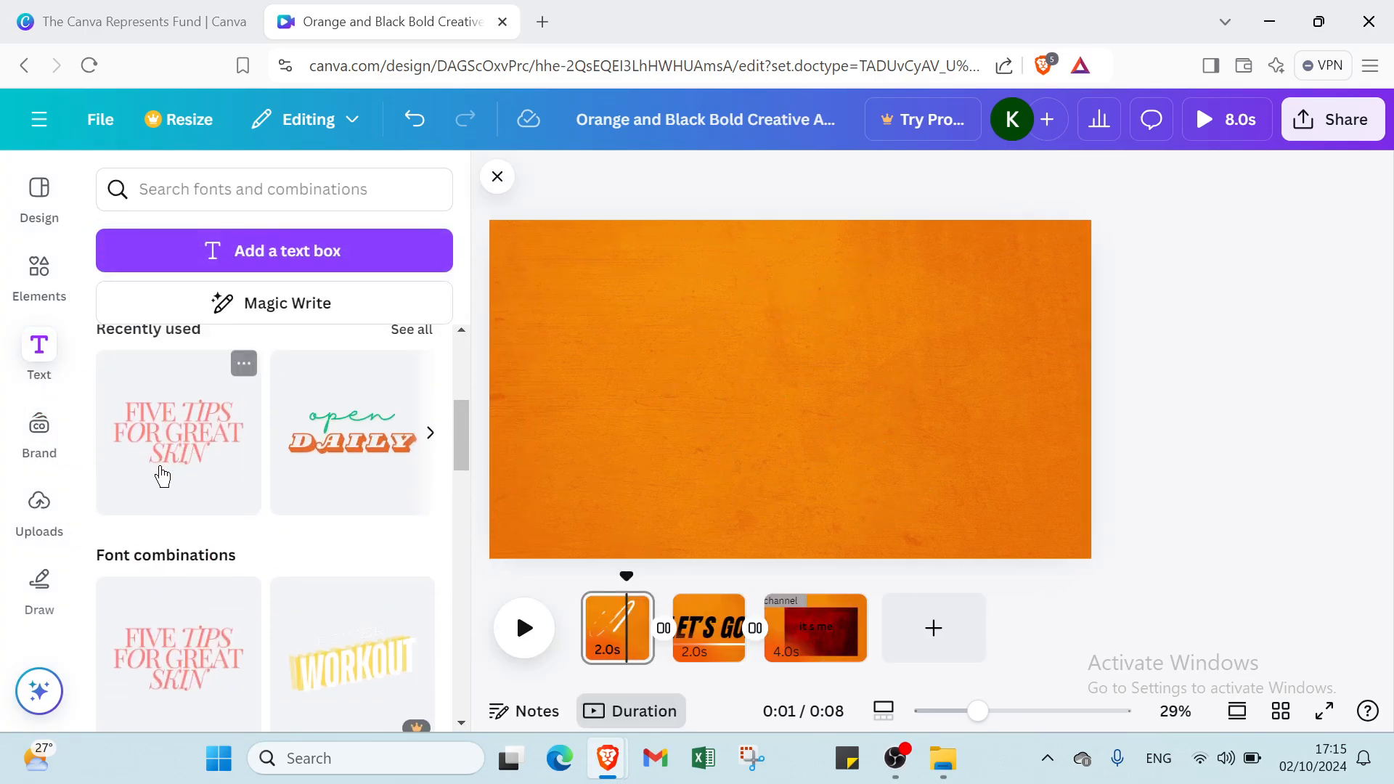
scroll(162, 476, down, 3)
click(170, 478)
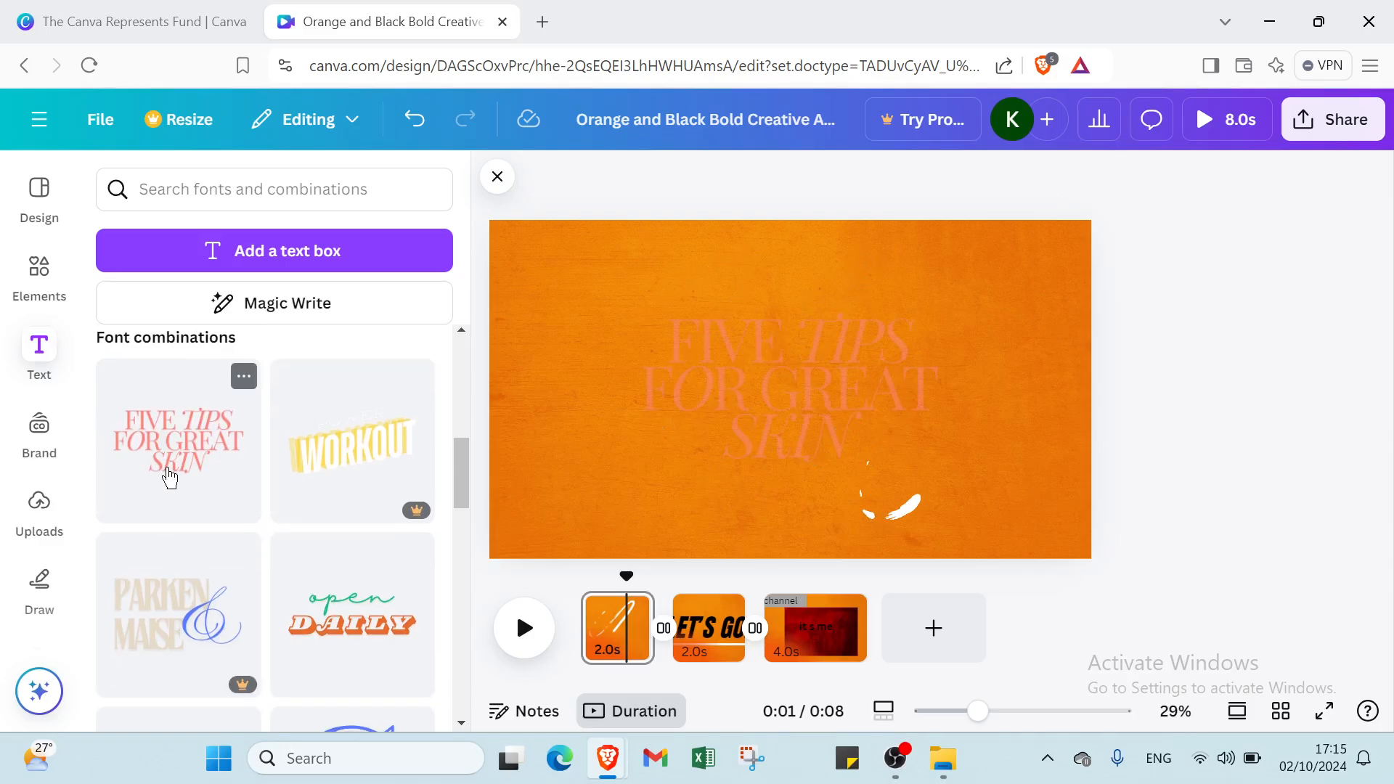
click(320, 563)
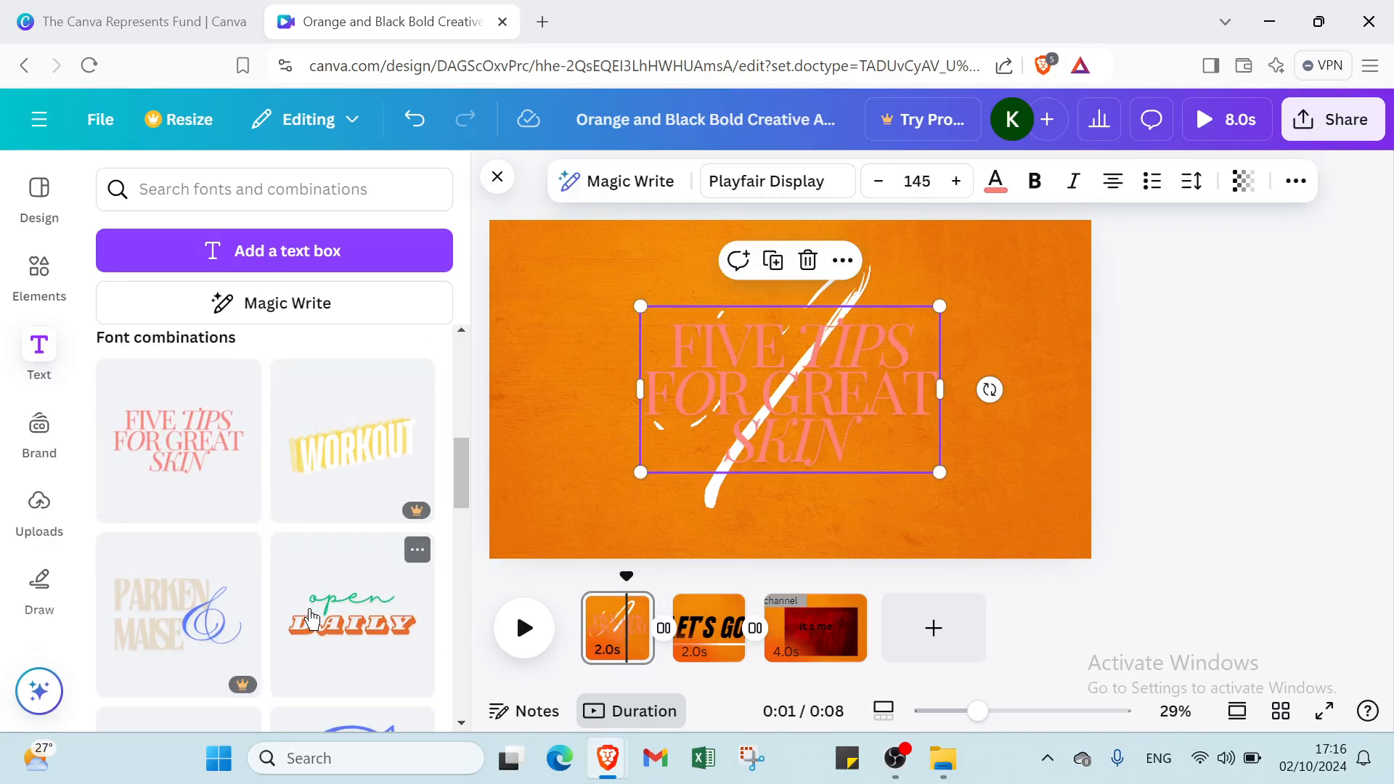
scroll(313, 617, down, 4)
click(330, 649)
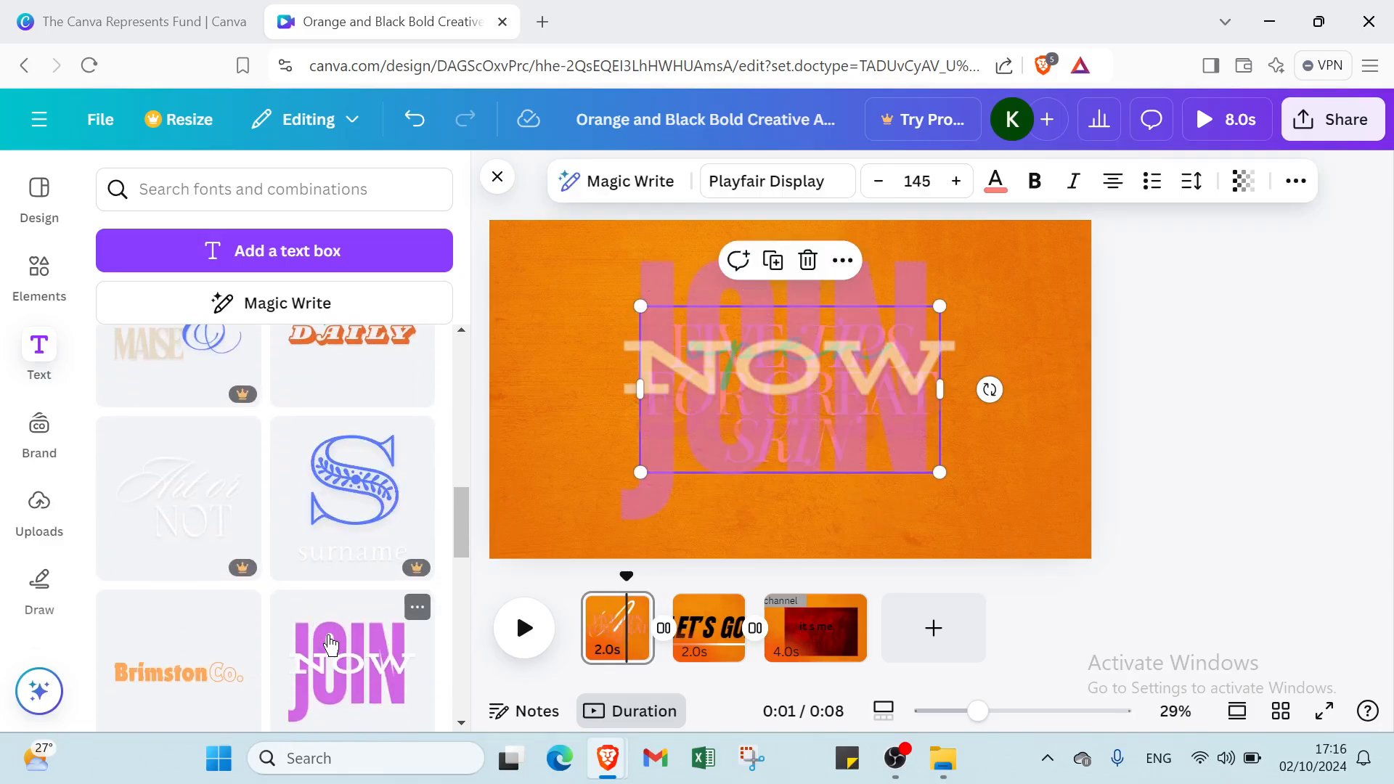
scroll(327, 639, down, 3)
scroll(311, 619, up, 8)
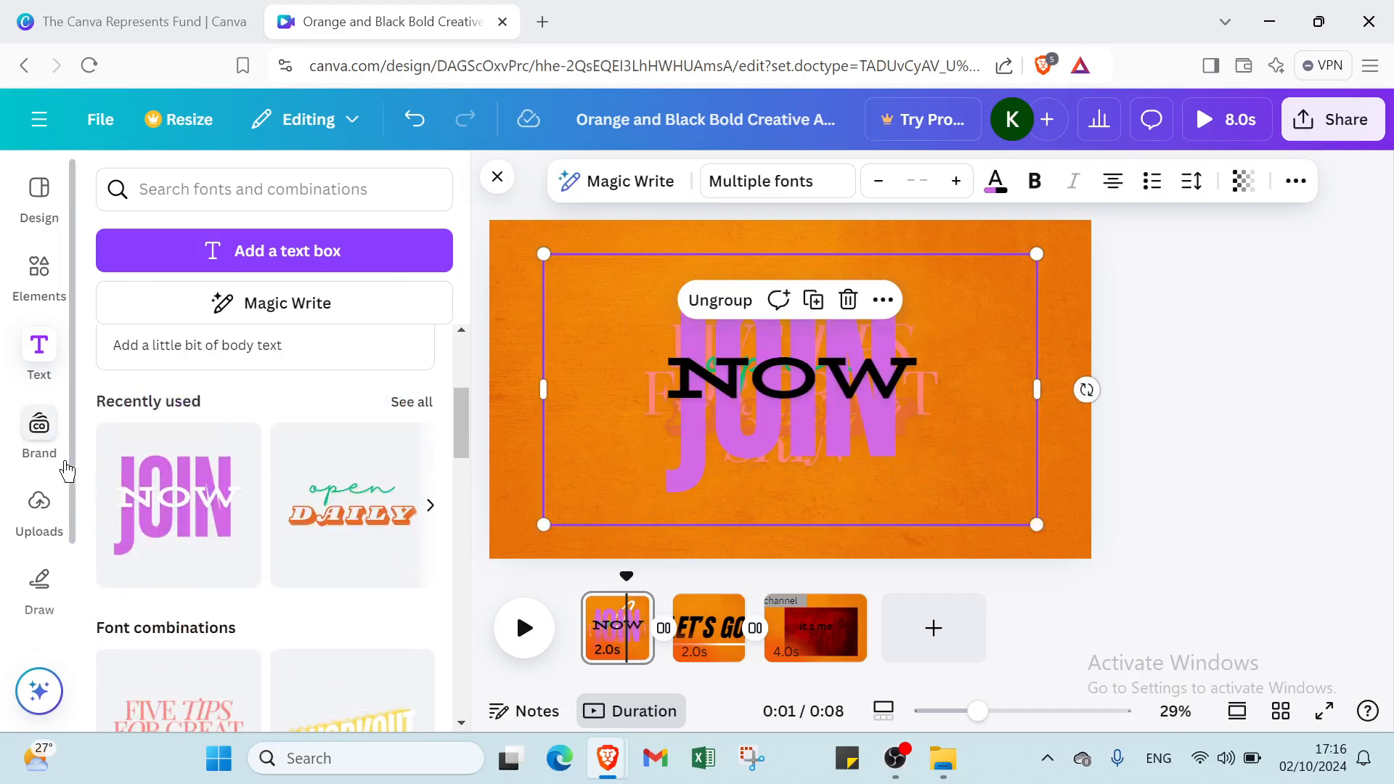
click(48, 476)
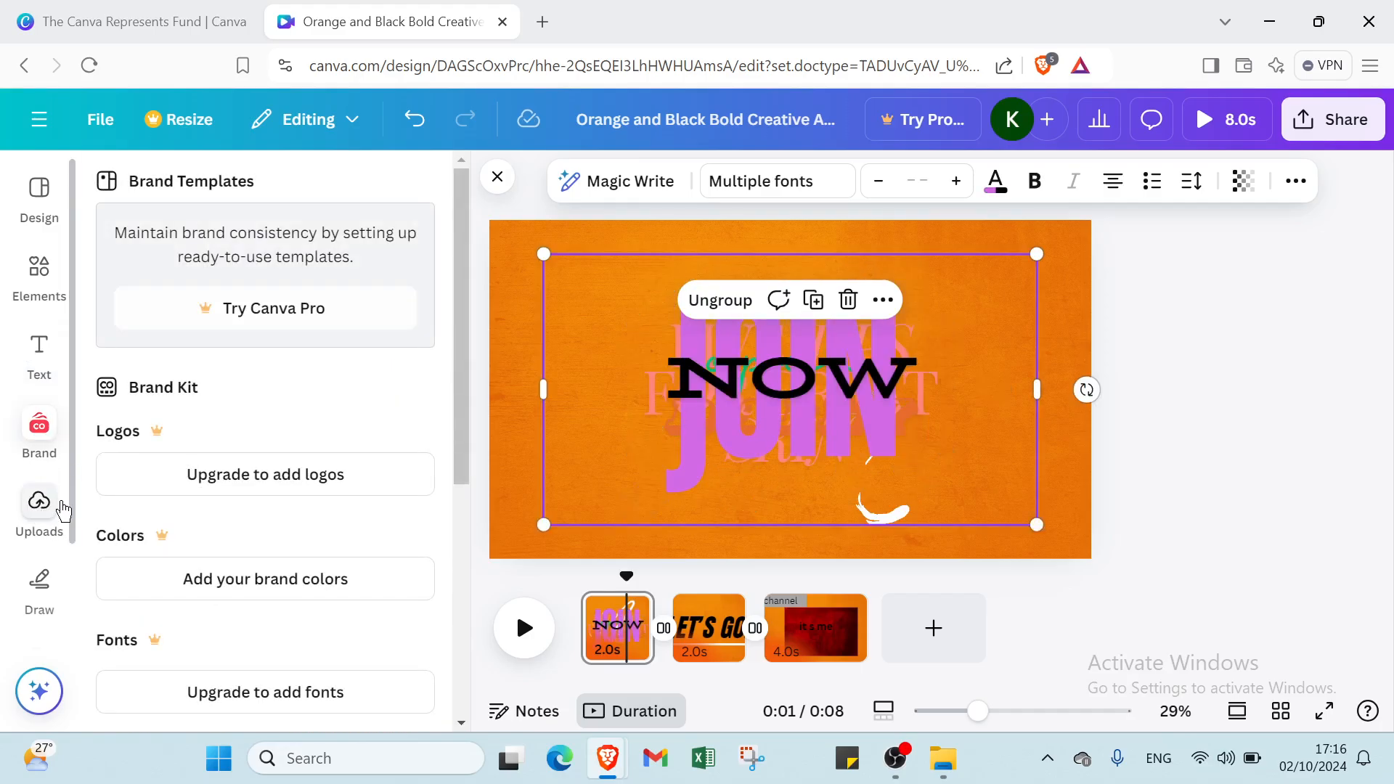
scroll(21, 472, down, 2)
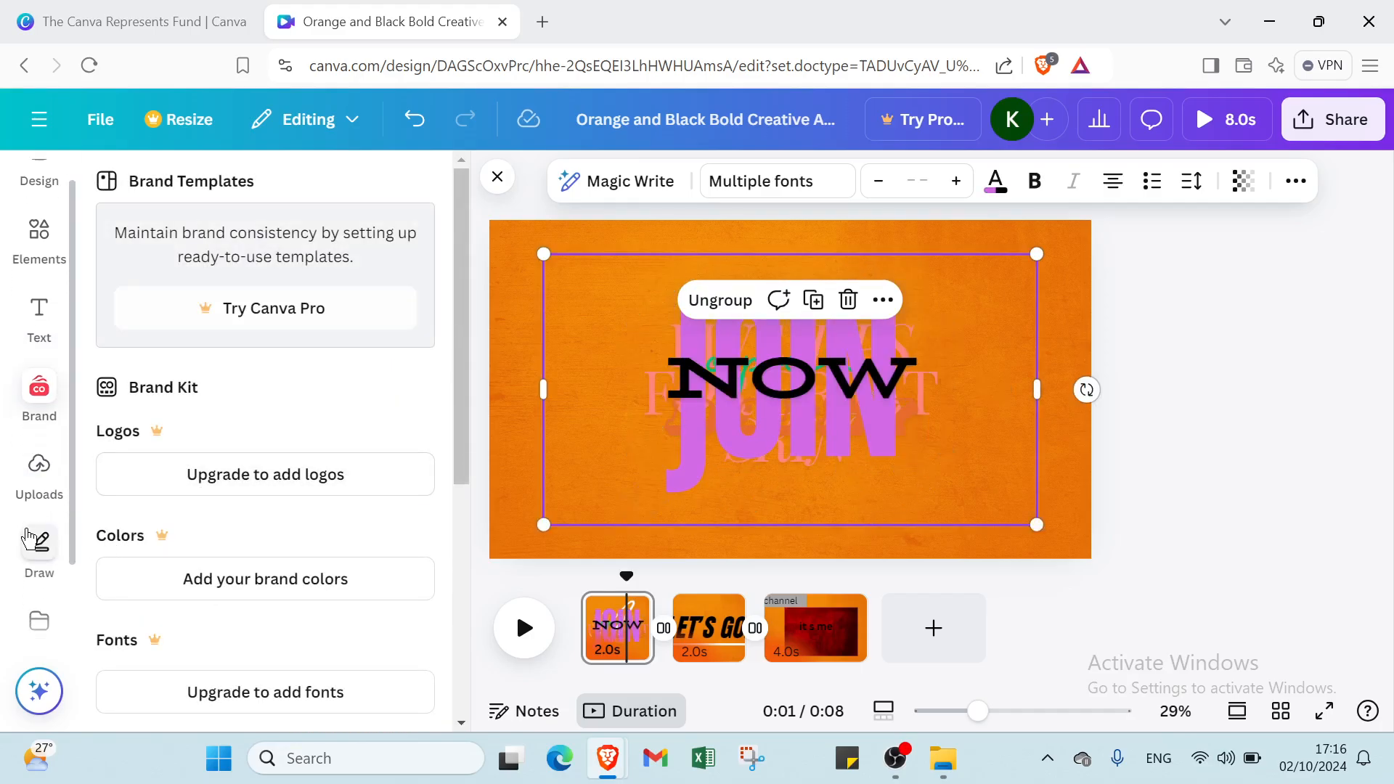
click(18, 462)
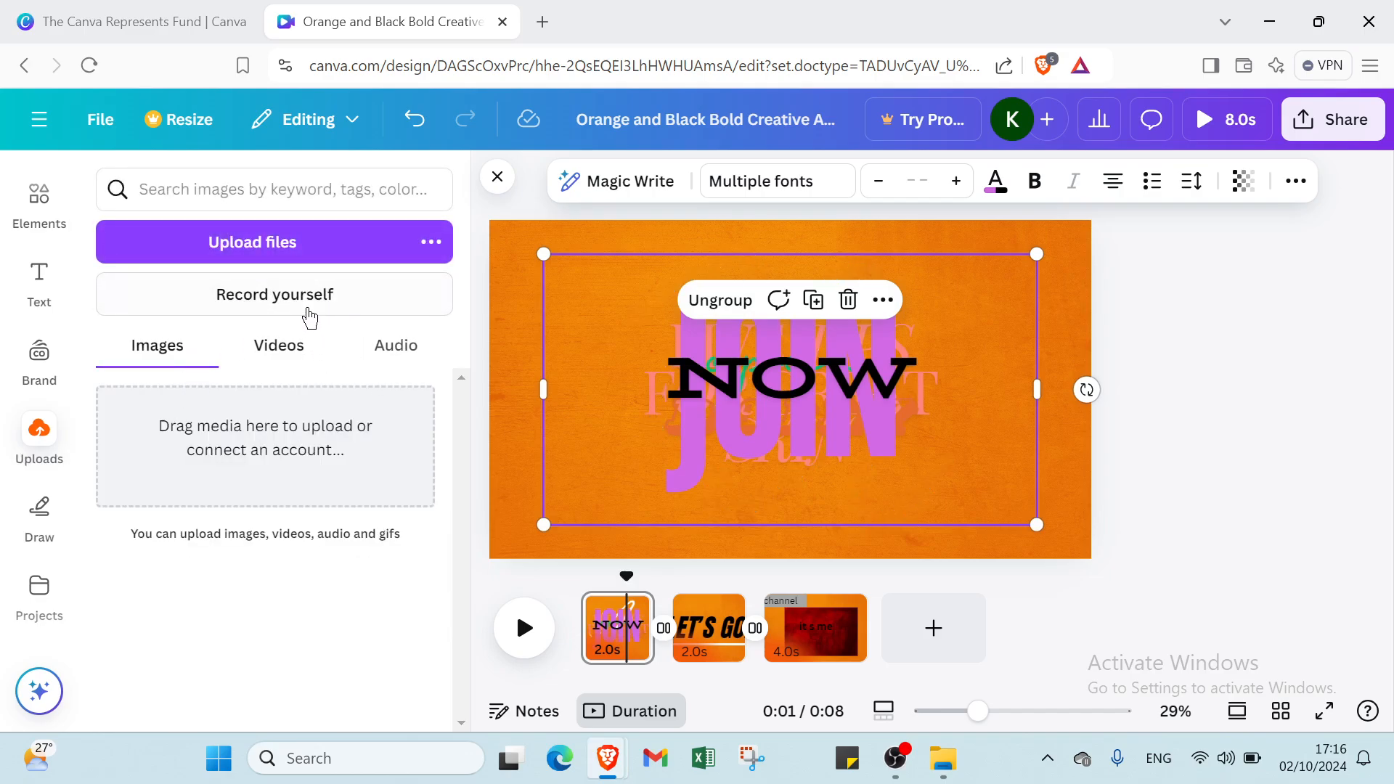
scroll(25, 450, down, 1)
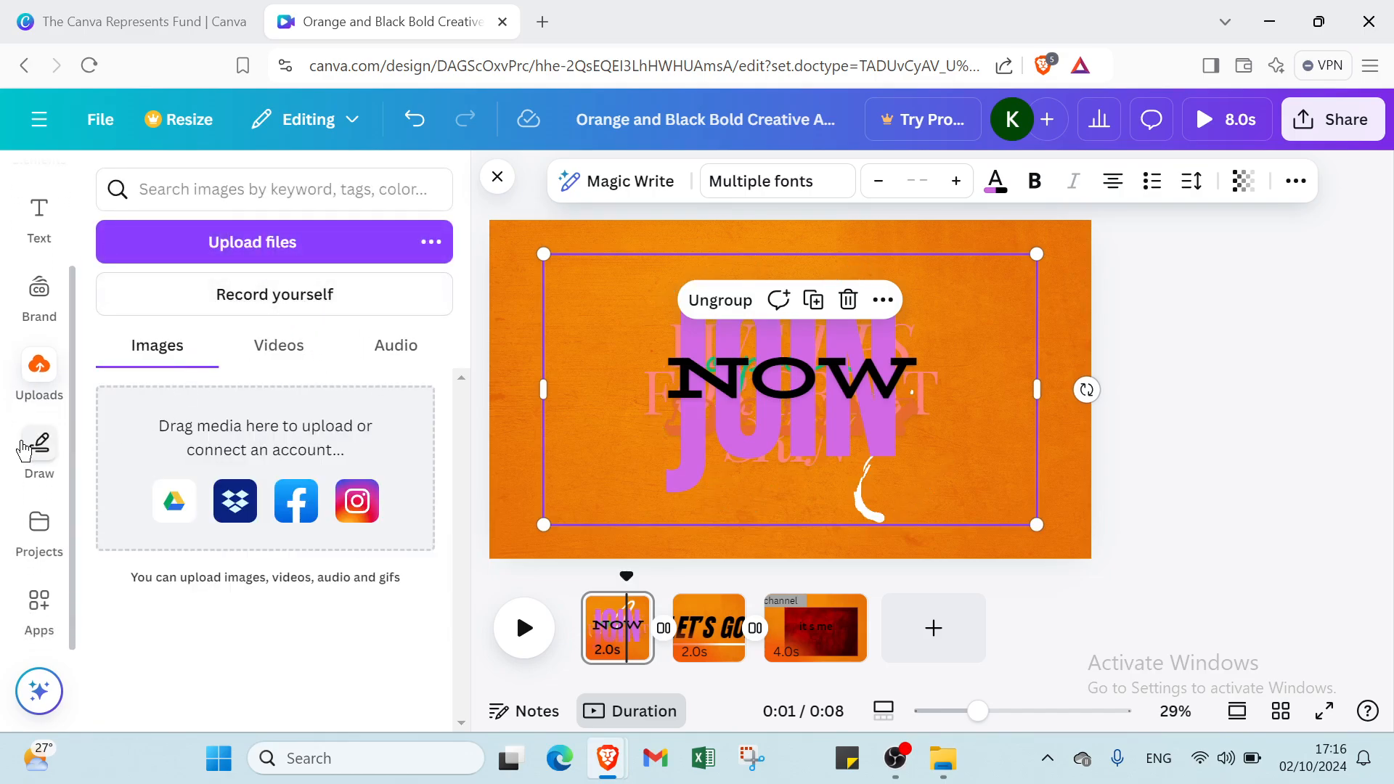
- Draw the letters C, A, N, V, A around the first page's text with the yellow highlighter
click(24, 450)
click(145, 369)
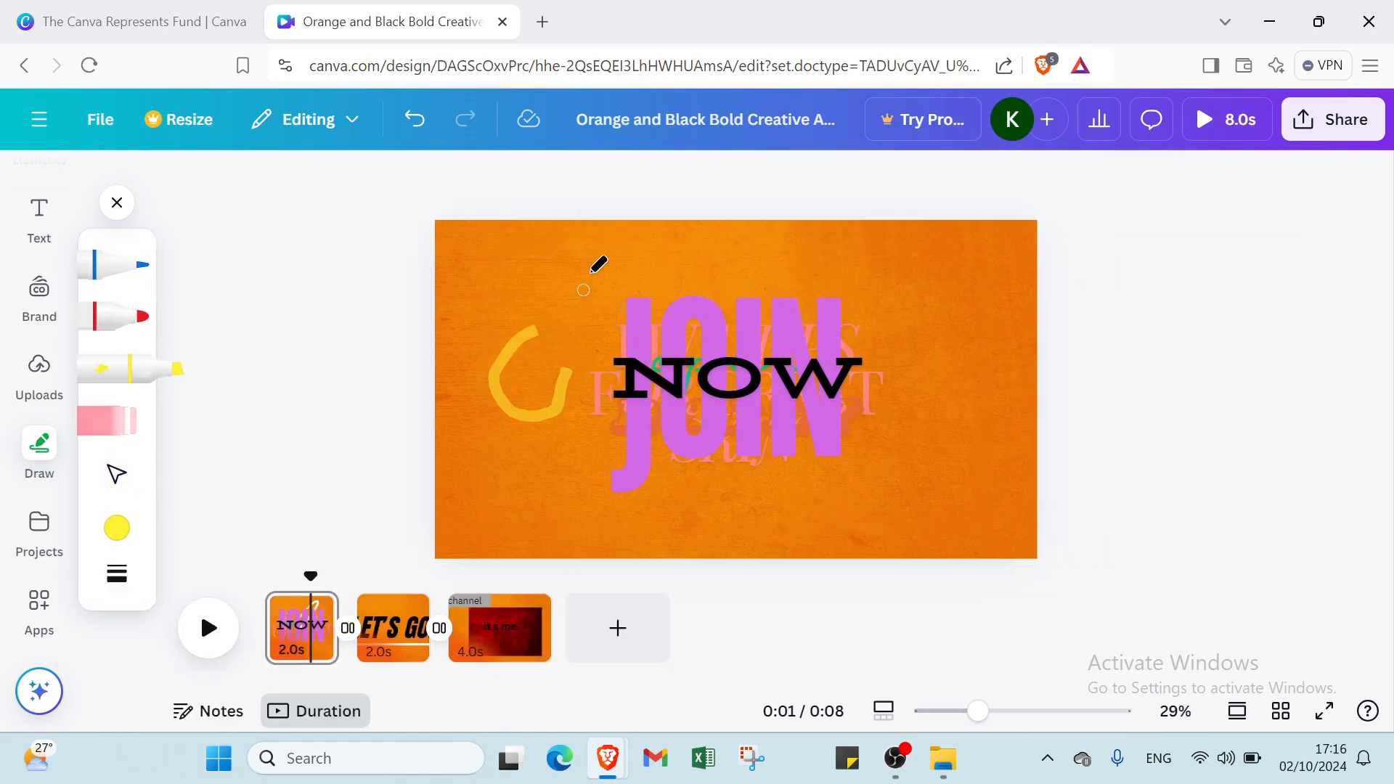
drag(742, 246, 769, 294)
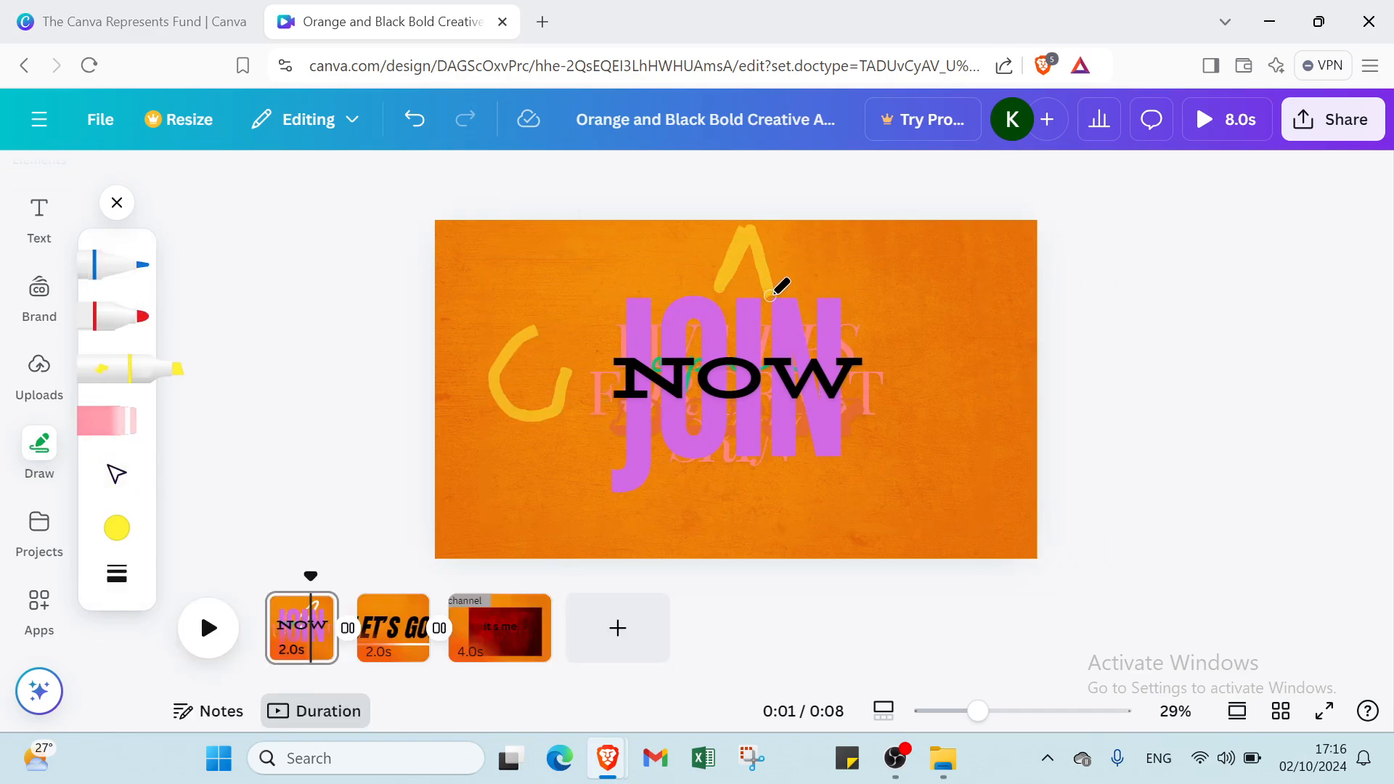
drag(942, 316, 944, 335)
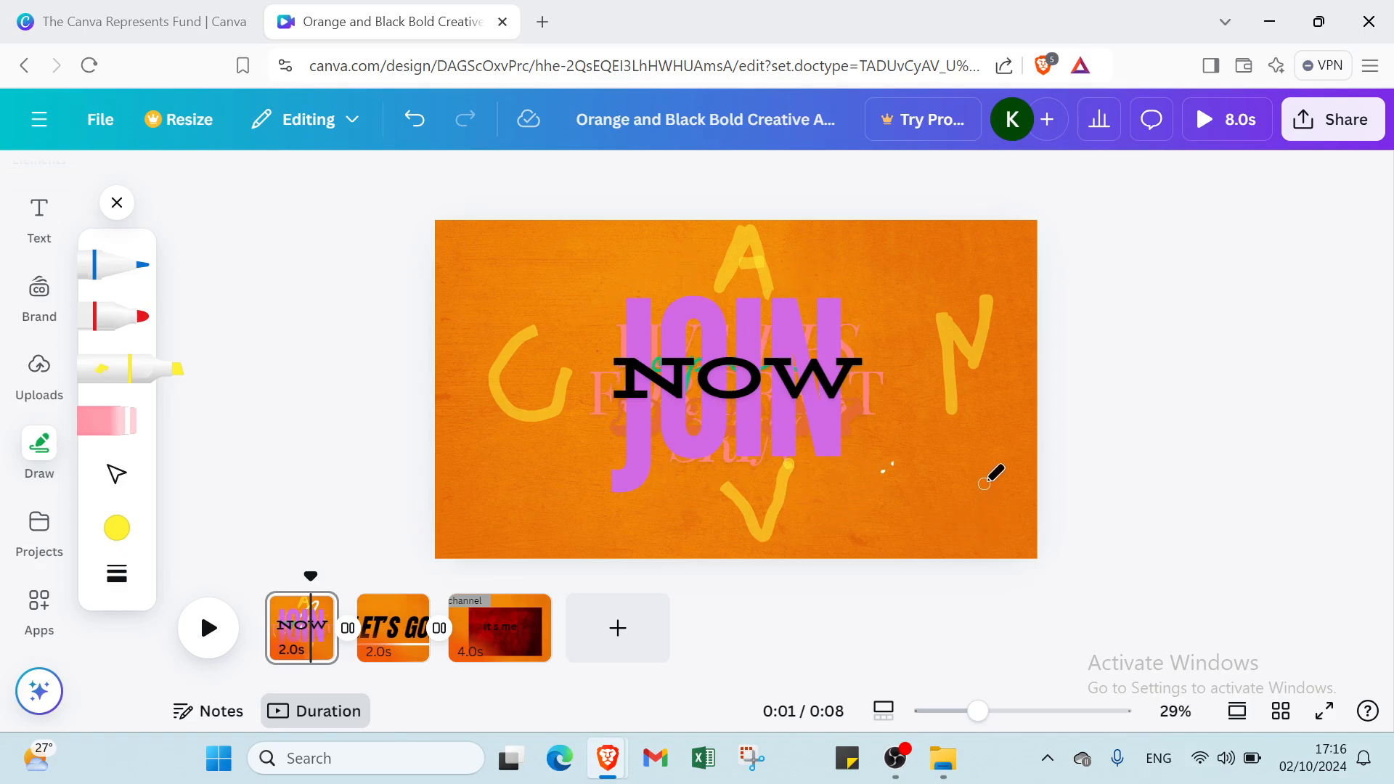
drag(1001, 480, 1024, 545)
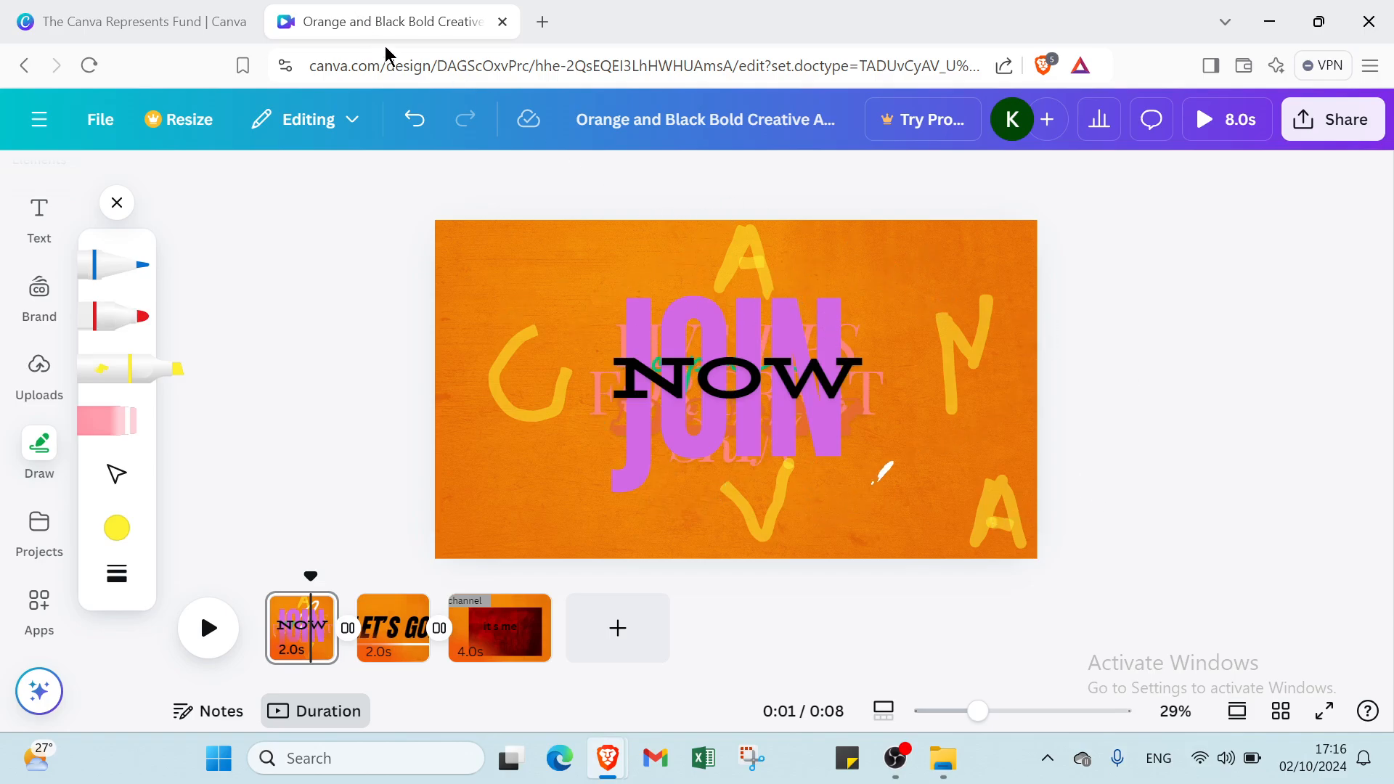
- Undo the recent edits on the first and third pages, from the highlighter letters back through the photo, circle, gray bar and channel text changes
click(415, 120)
click(415, 120)
click(416, 119)
click(415, 120)
click(415, 119)
click(415, 120)
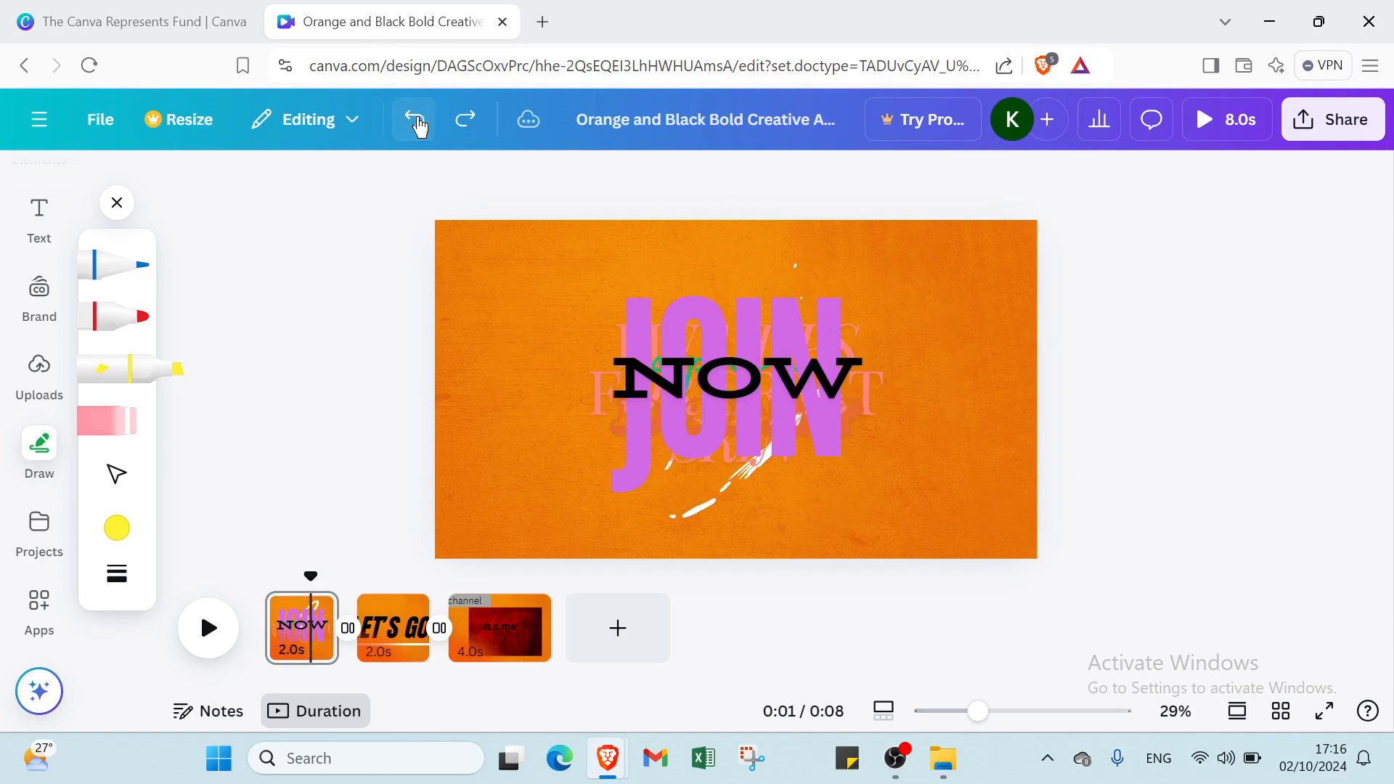
click(416, 120)
click(416, 120)
click(416, 119)
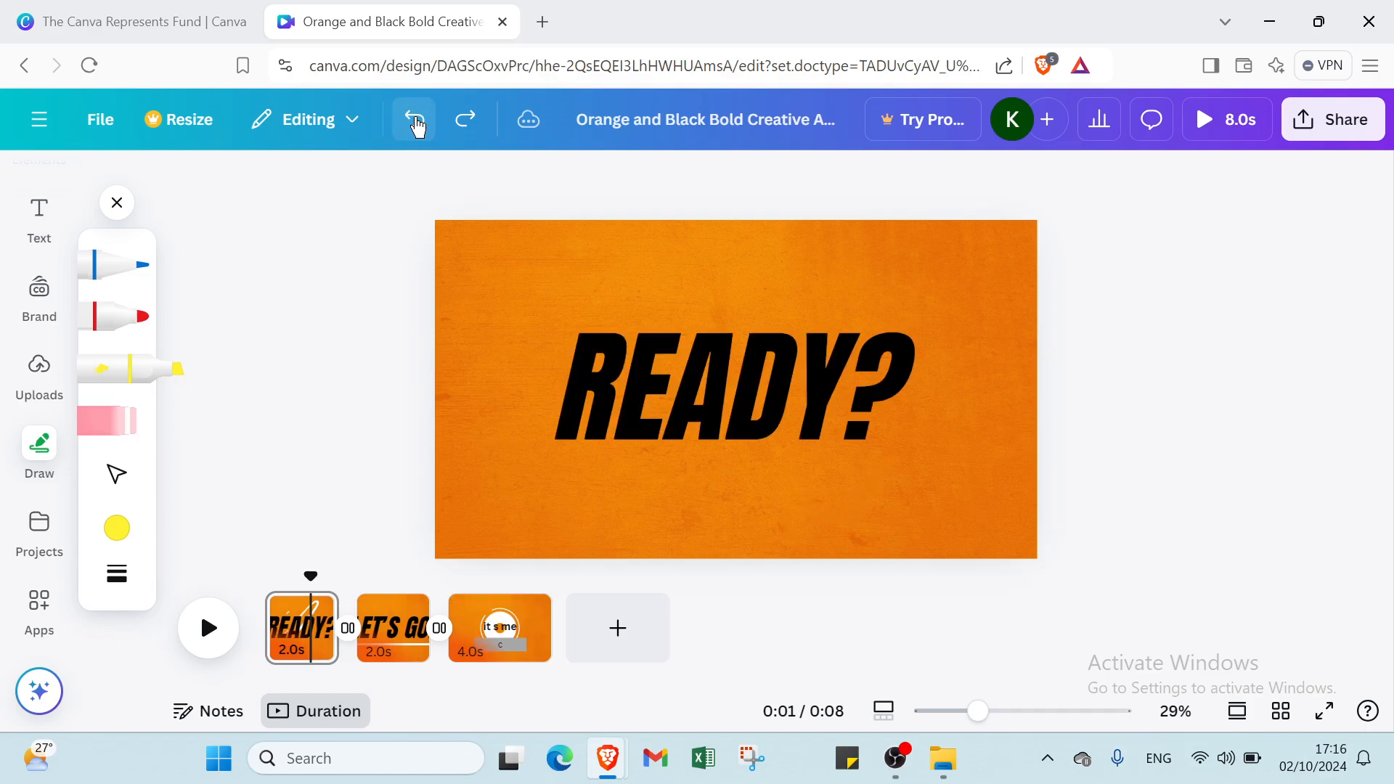